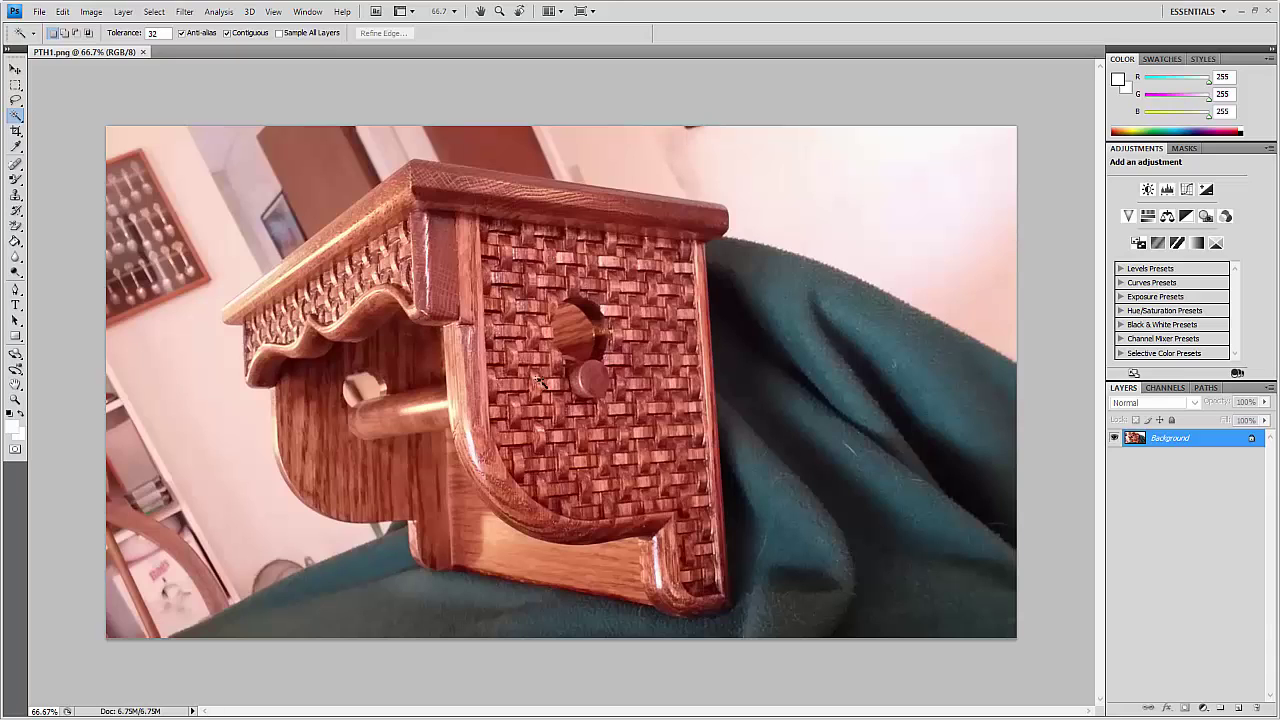
Step: Close the reference photo and examine the finished Ends.mpc carving layout in CarveWright from an angle
click(1270, 8)
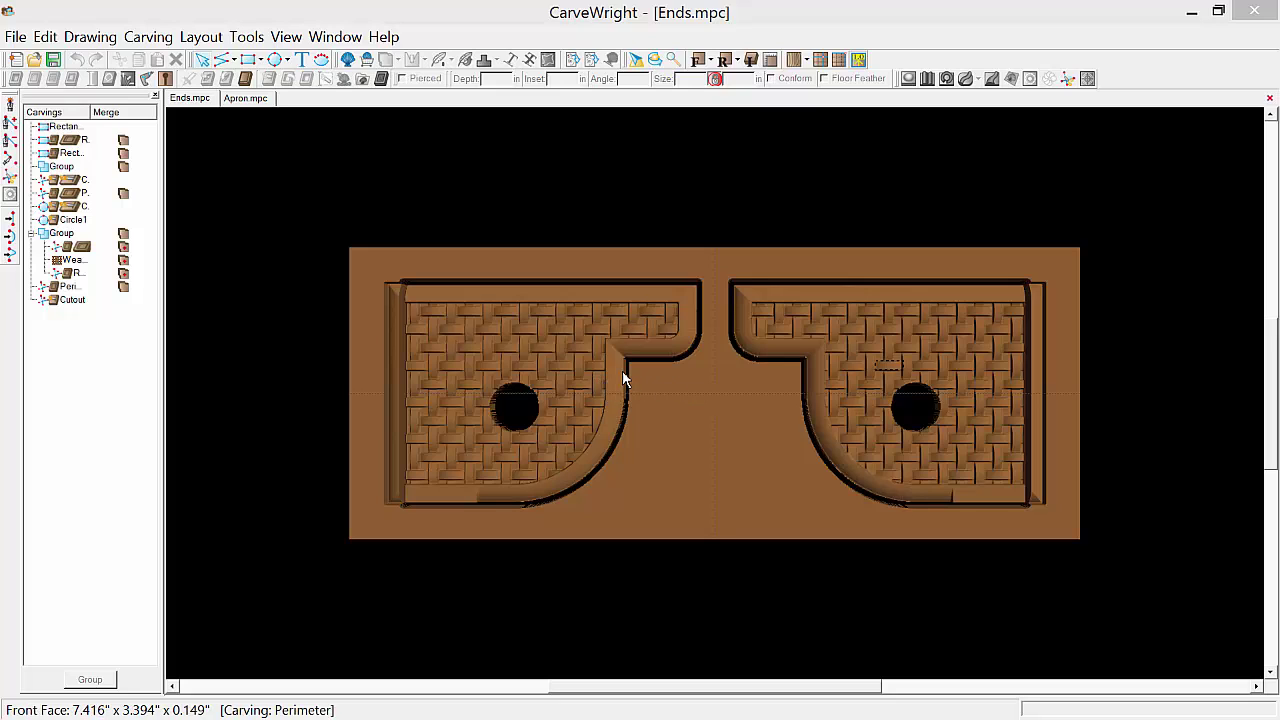
scroll(600, 430, up, 2)
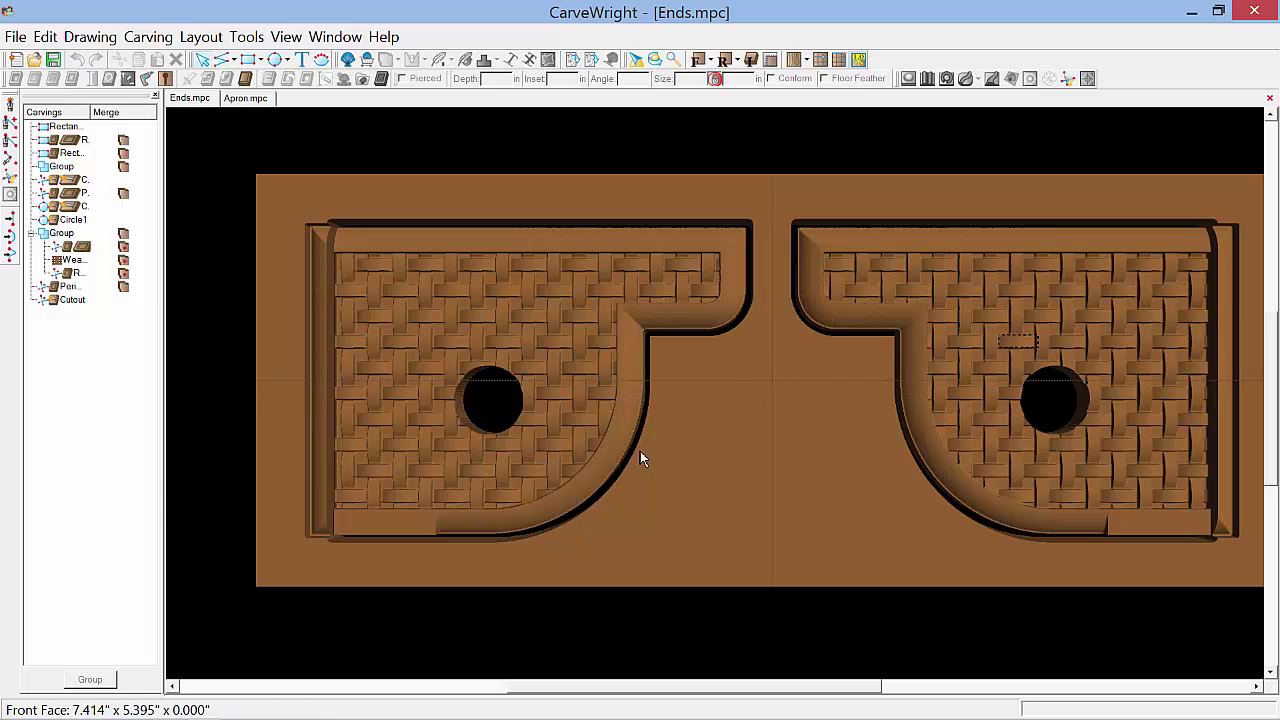
middle_drag(738, 423, 818, 371)
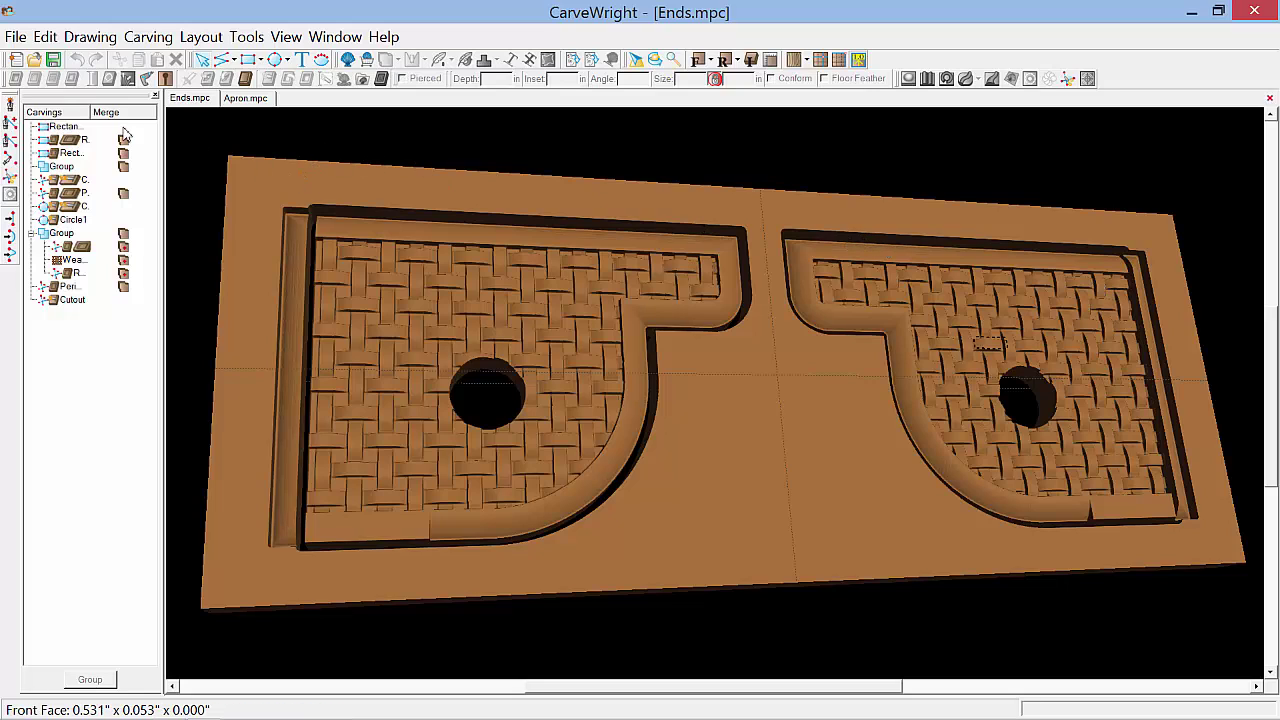
Step: Create a new board project 20 in long, 8 in wide and 0.75 in thick
click(16, 60)
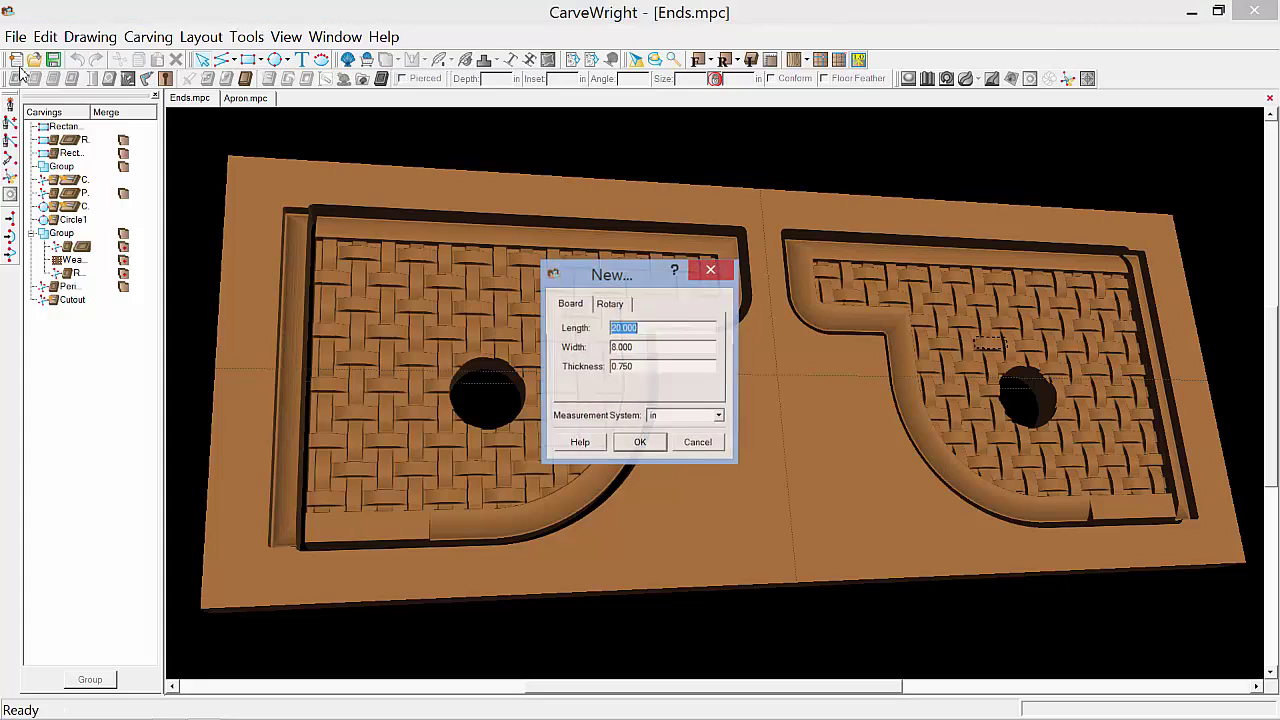
click(653, 330)
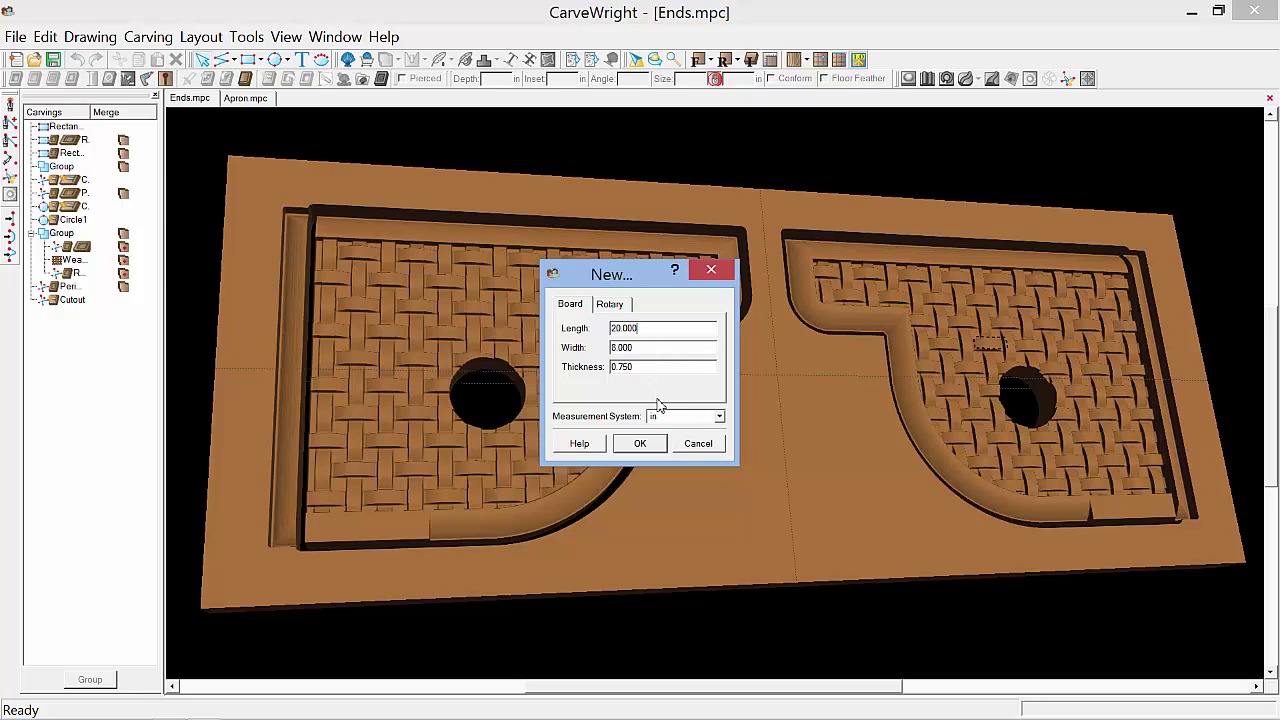
click(650, 446)
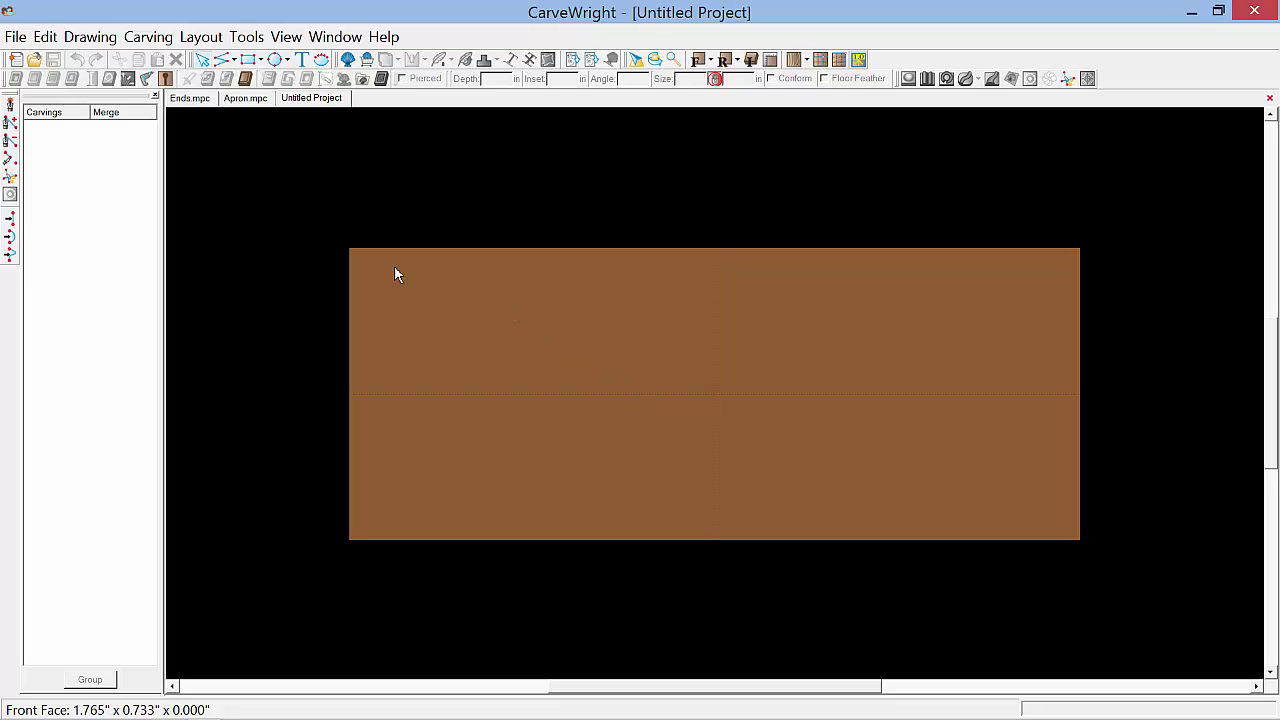
Step: Enable snapping objects to a 0.5 in grid, and turn on the grid display, Bezier control points and grid centering
click(207, 40)
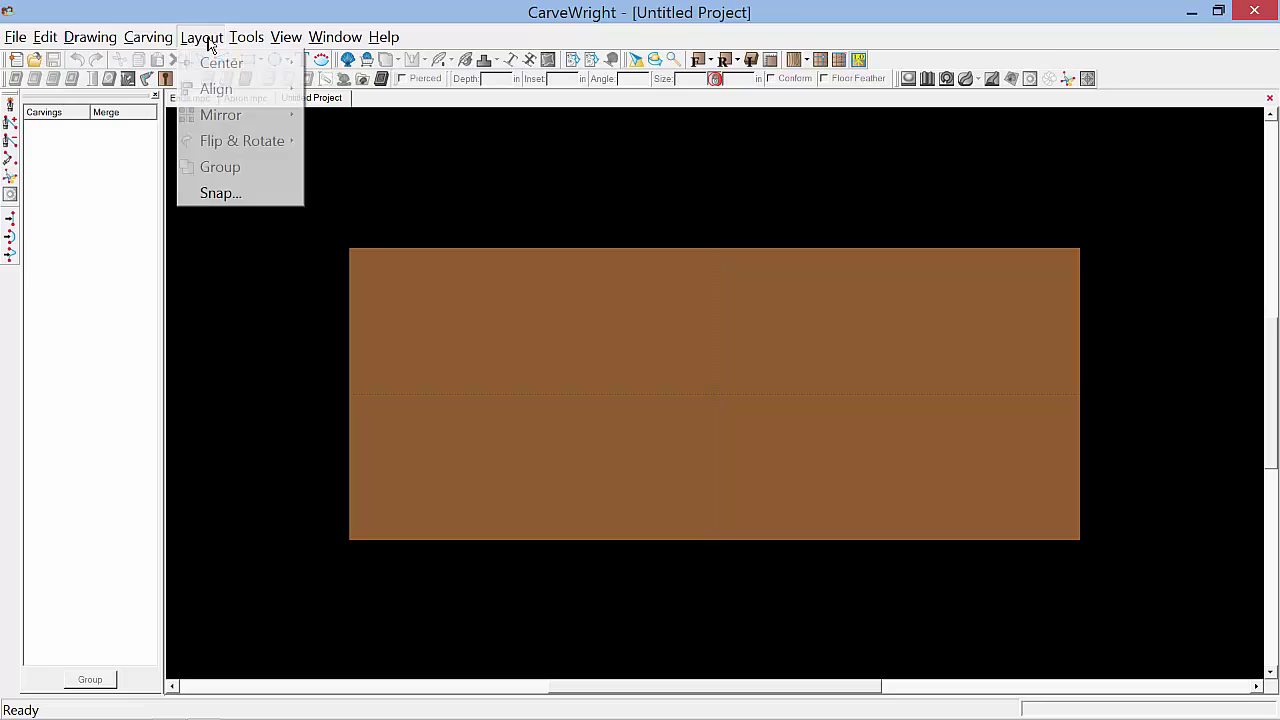
click(248, 199)
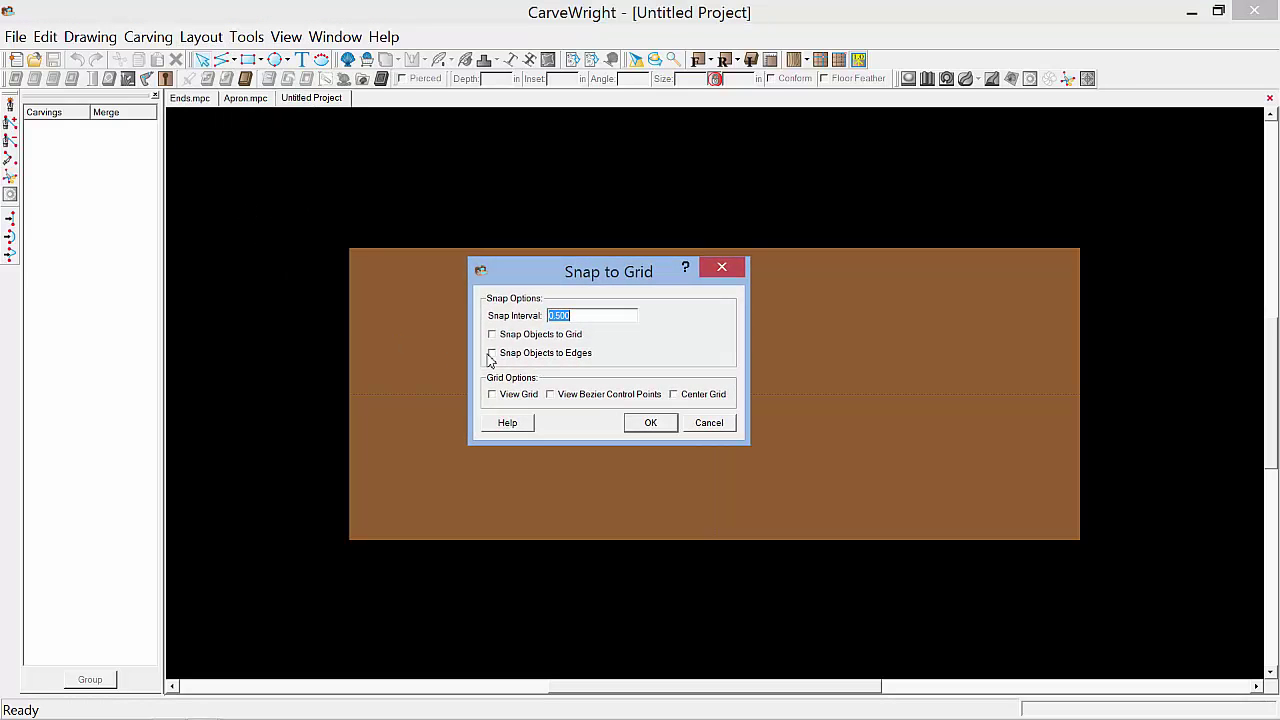
click(601, 318)
click(492, 335)
click(492, 395)
click(551, 396)
click(673, 395)
click(668, 423)
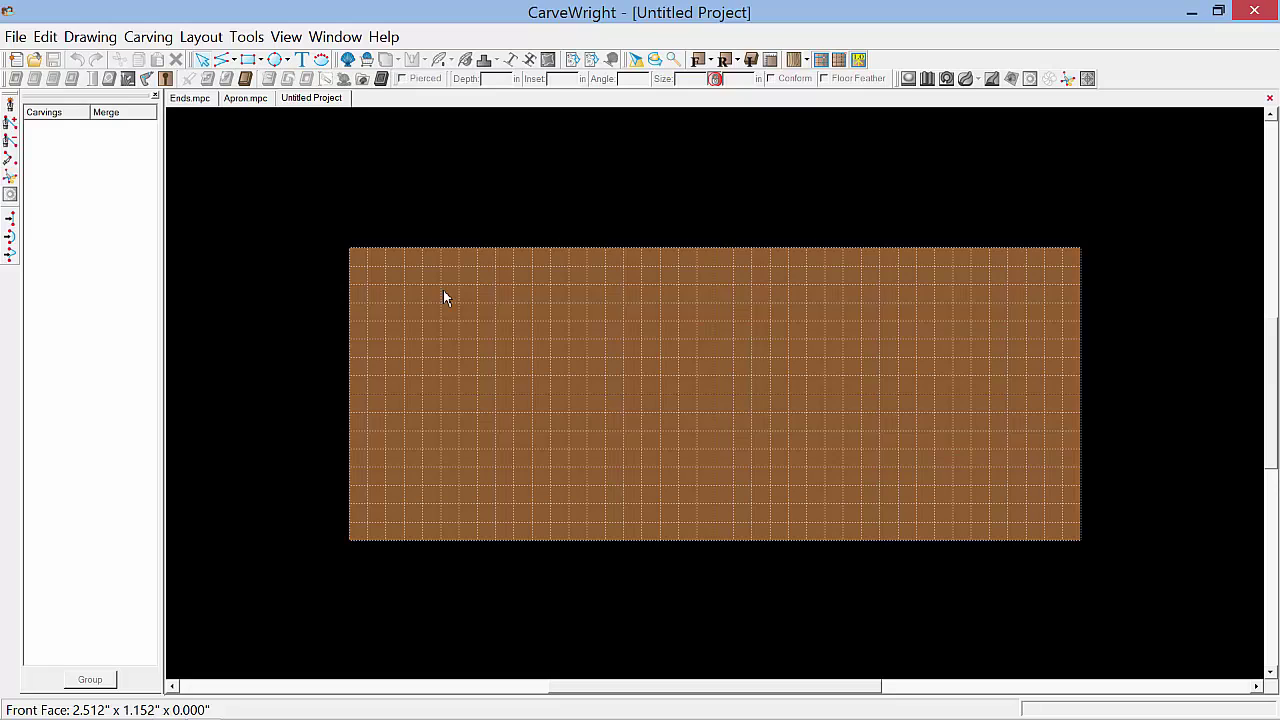
Step: Draw a horizontal line segment starting 1 in from the board's top and left edges and set its length to 8.5 in
click(237, 62)
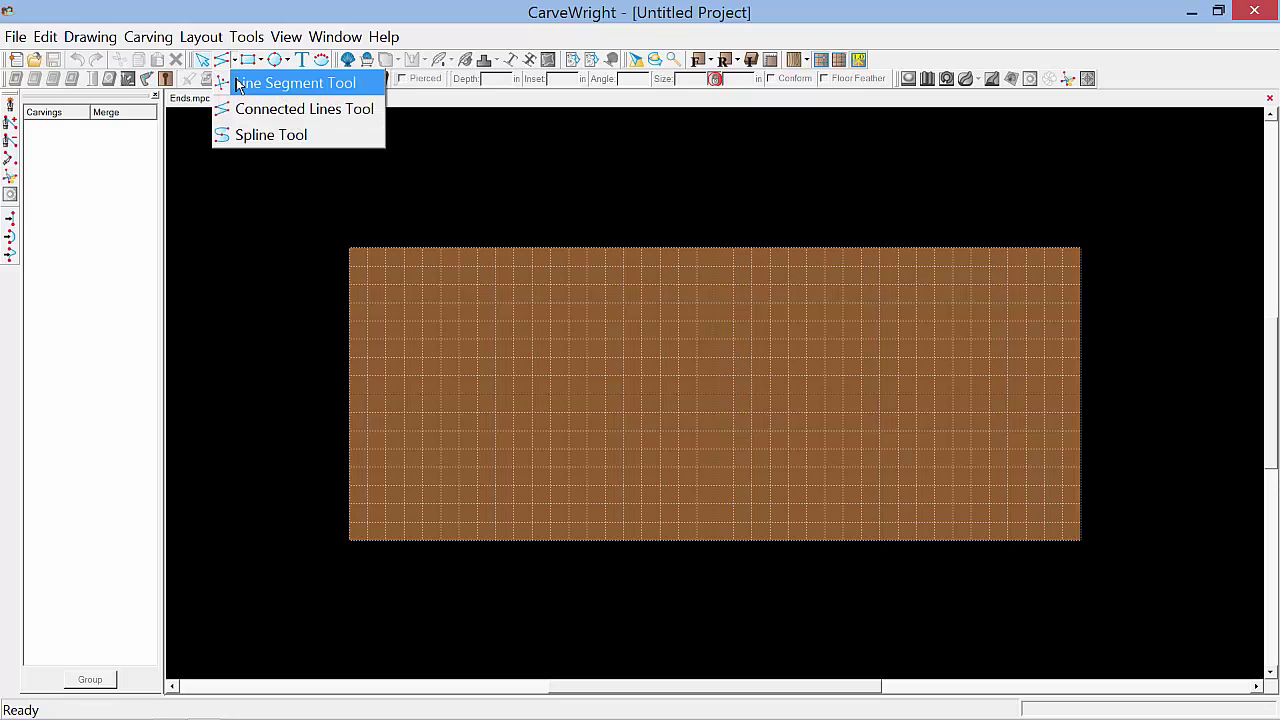
click(237, 82)
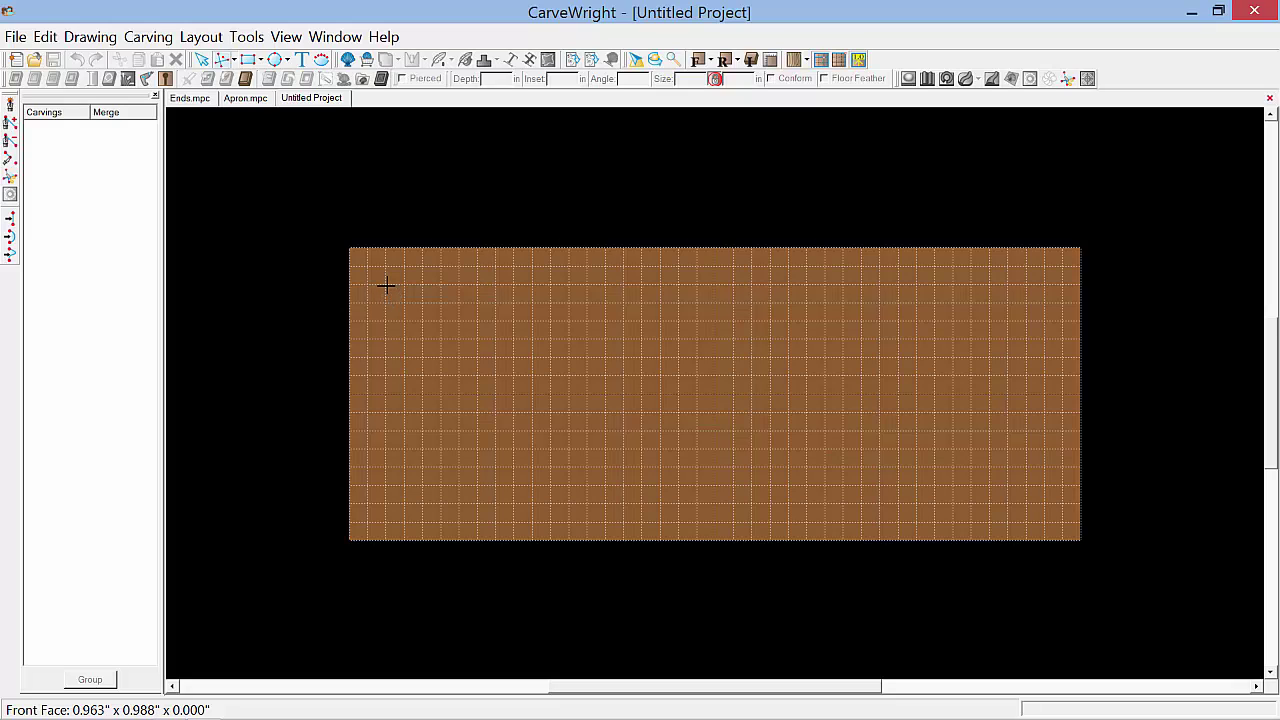
drag(386, 286, 677, 287)
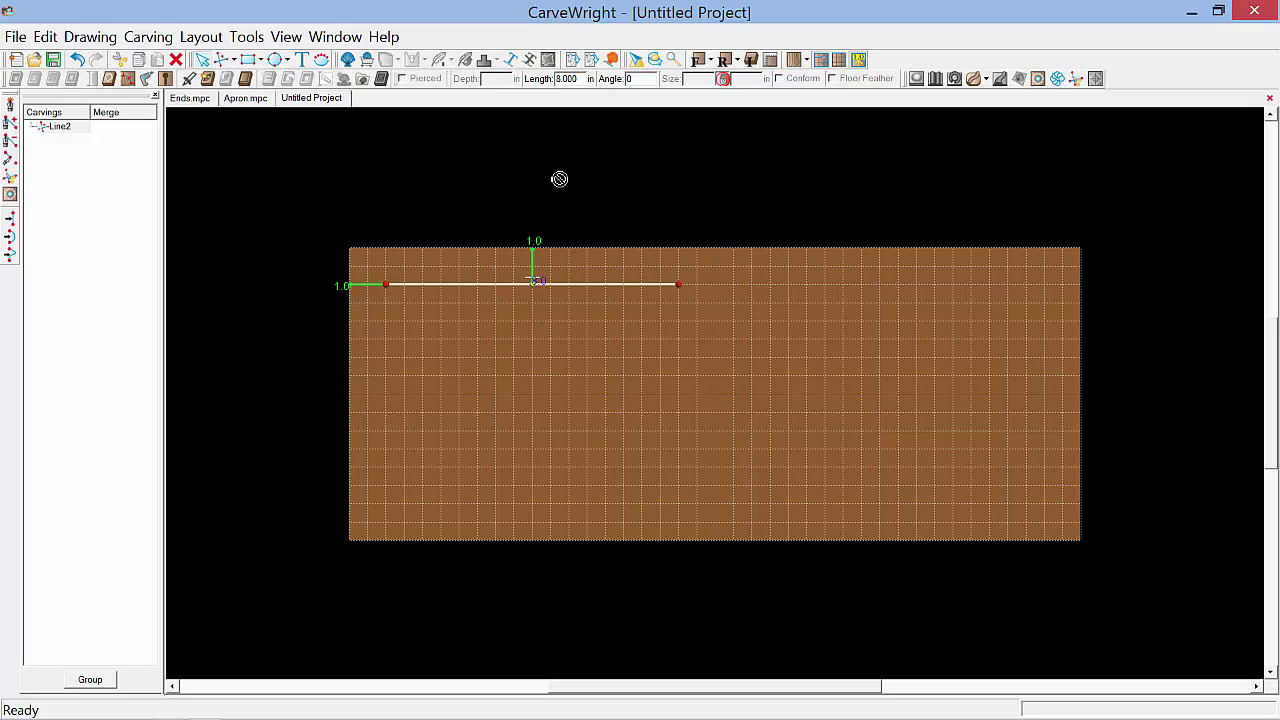
double_click(577, 79)
text(8)
text(.5)
key(Return)
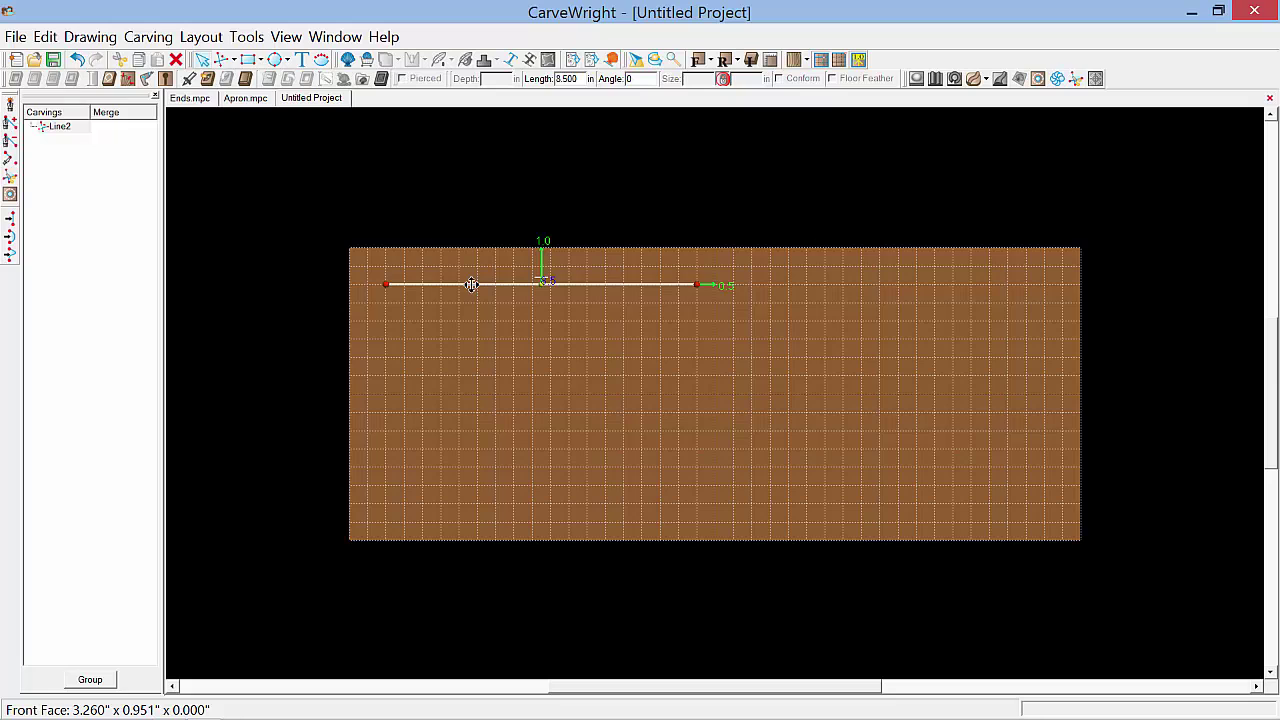
mouse_move(472, 285)
mouse_down()
mouse_move(482, 327)
mouse_move(470, 322)
mouse_move(487, 285)
mouse_move(471, 277)
mouse_up()
Step: Close the outline with connected lines from the line's right end: 2 in down, 2 in left, 4 in down, 6.5 in left, 6 in up
click(234, 61)
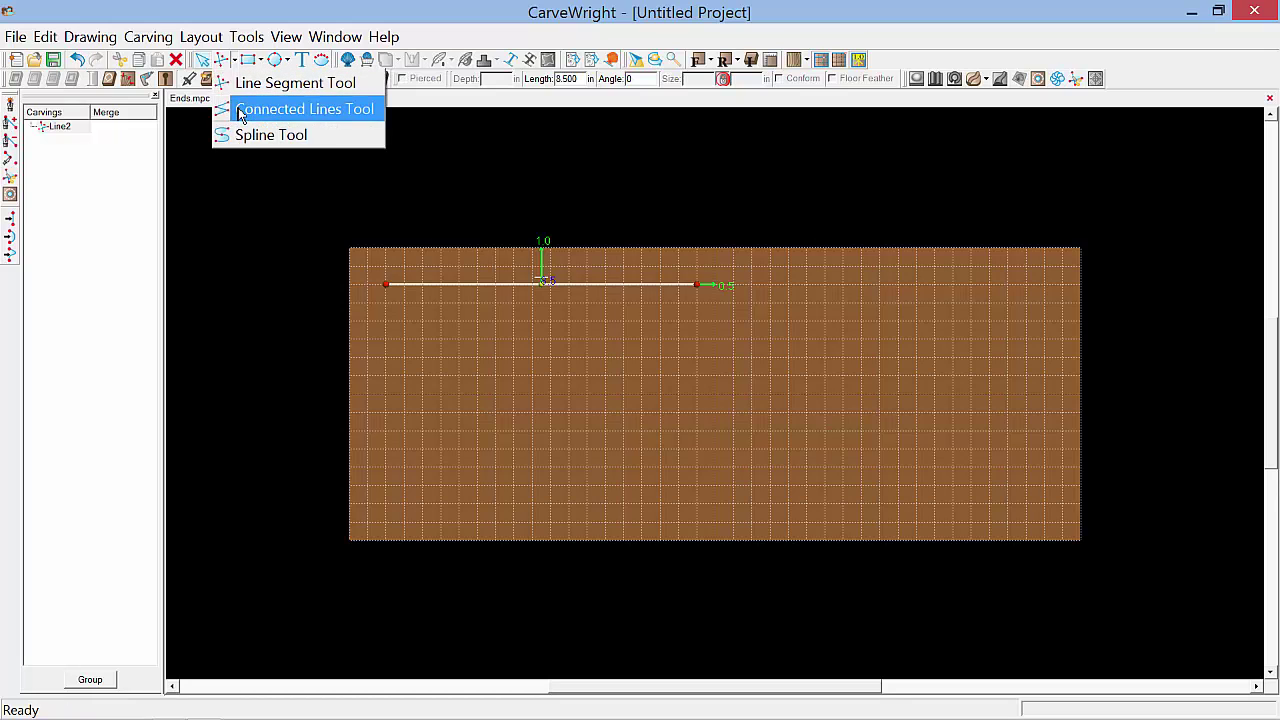
click(240, 110)
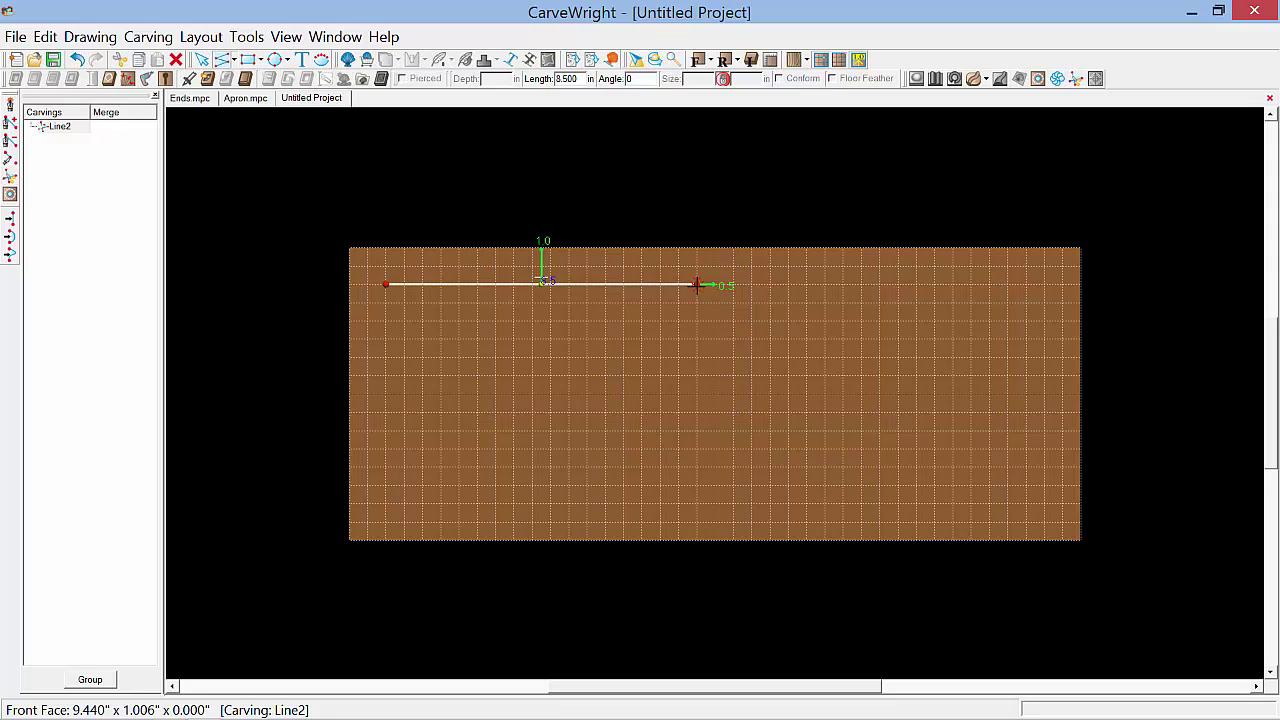
click(697, 285)
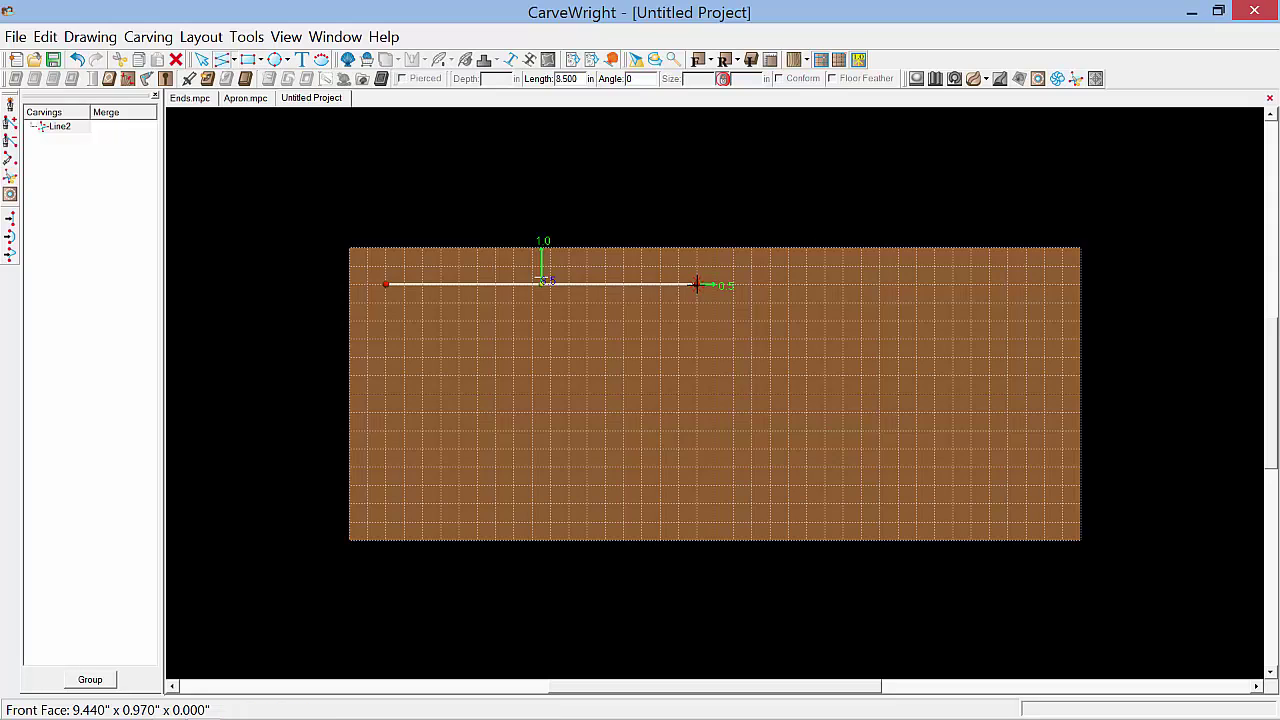
double_click(692, 357)
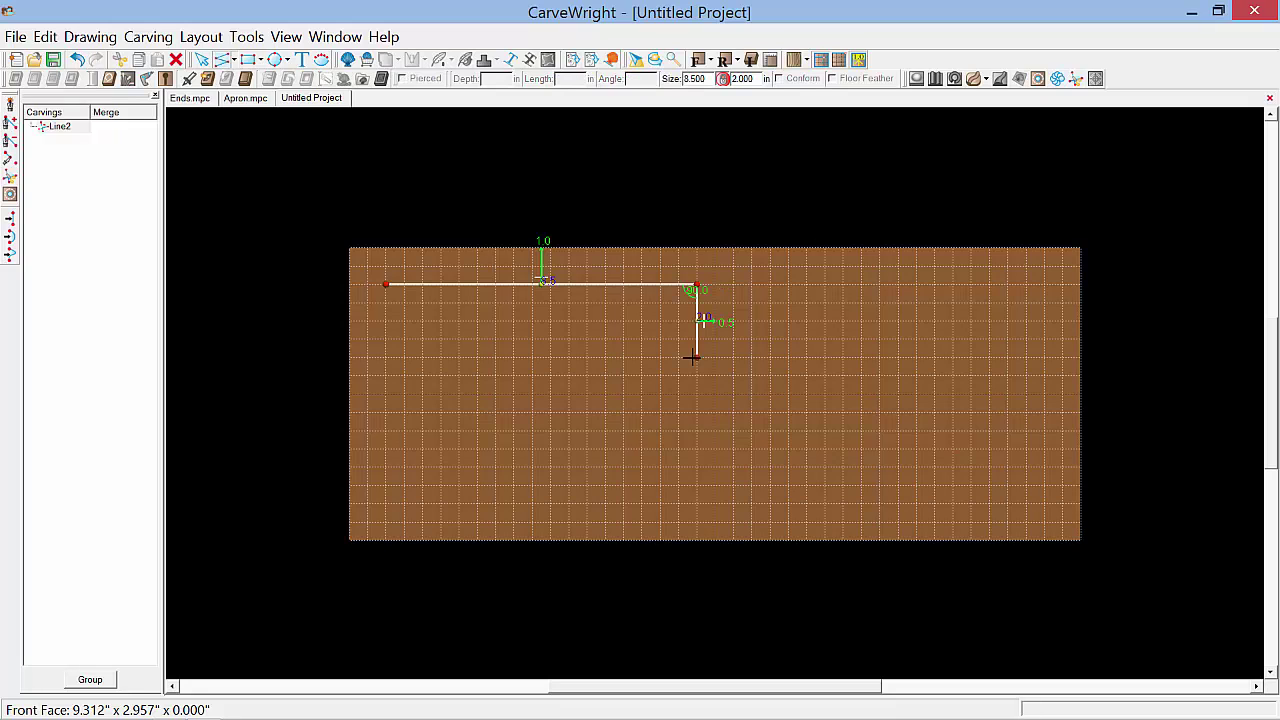
click(692, 357)
double_click(627, 357)
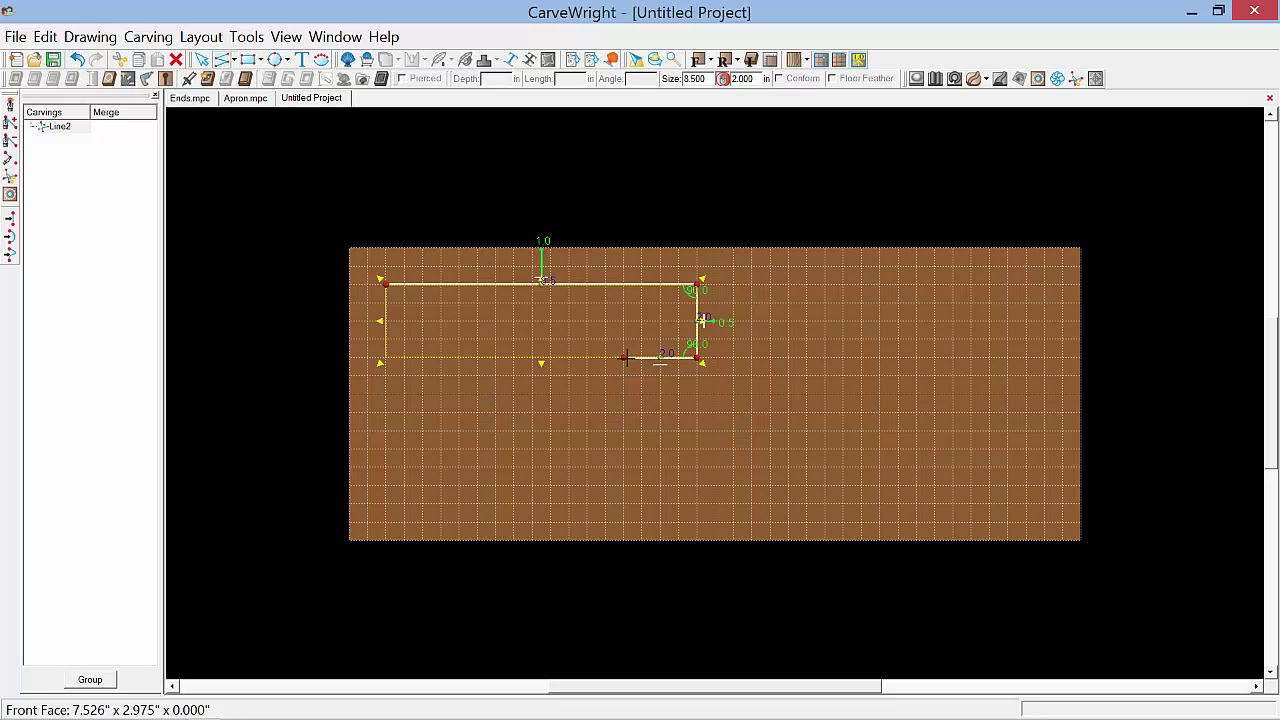
click(627, 504)
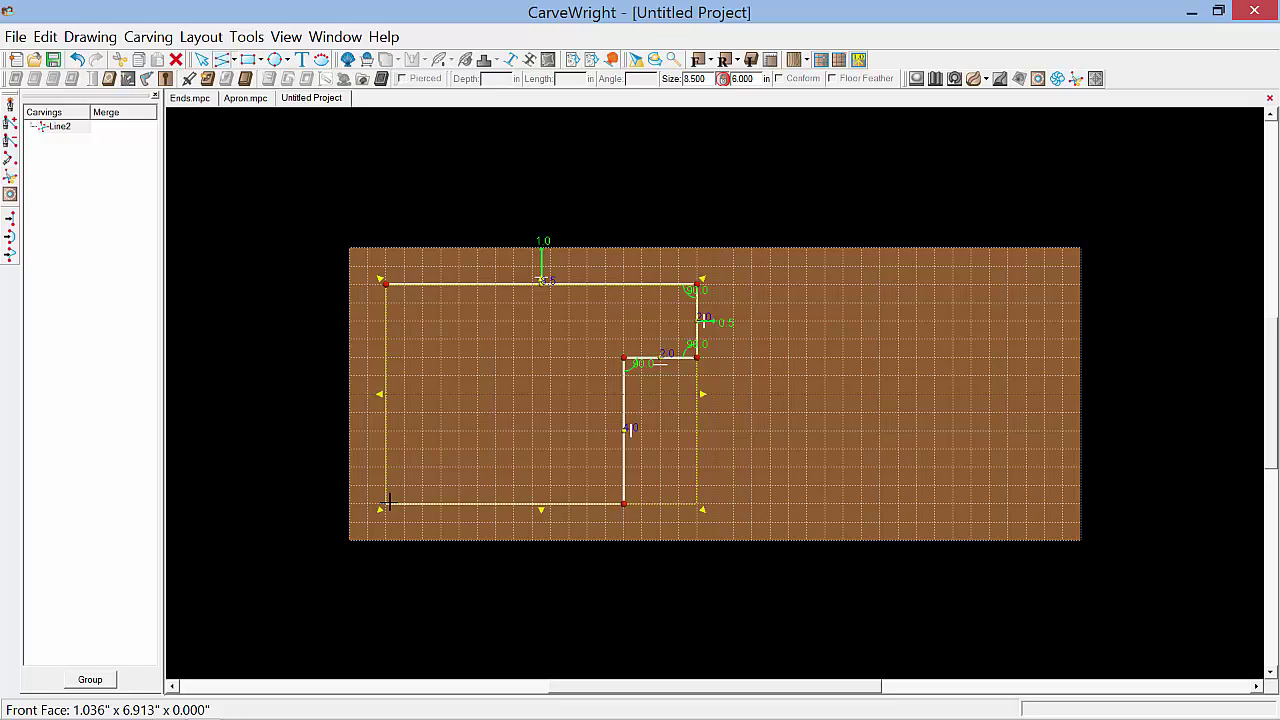
click(386, 503)
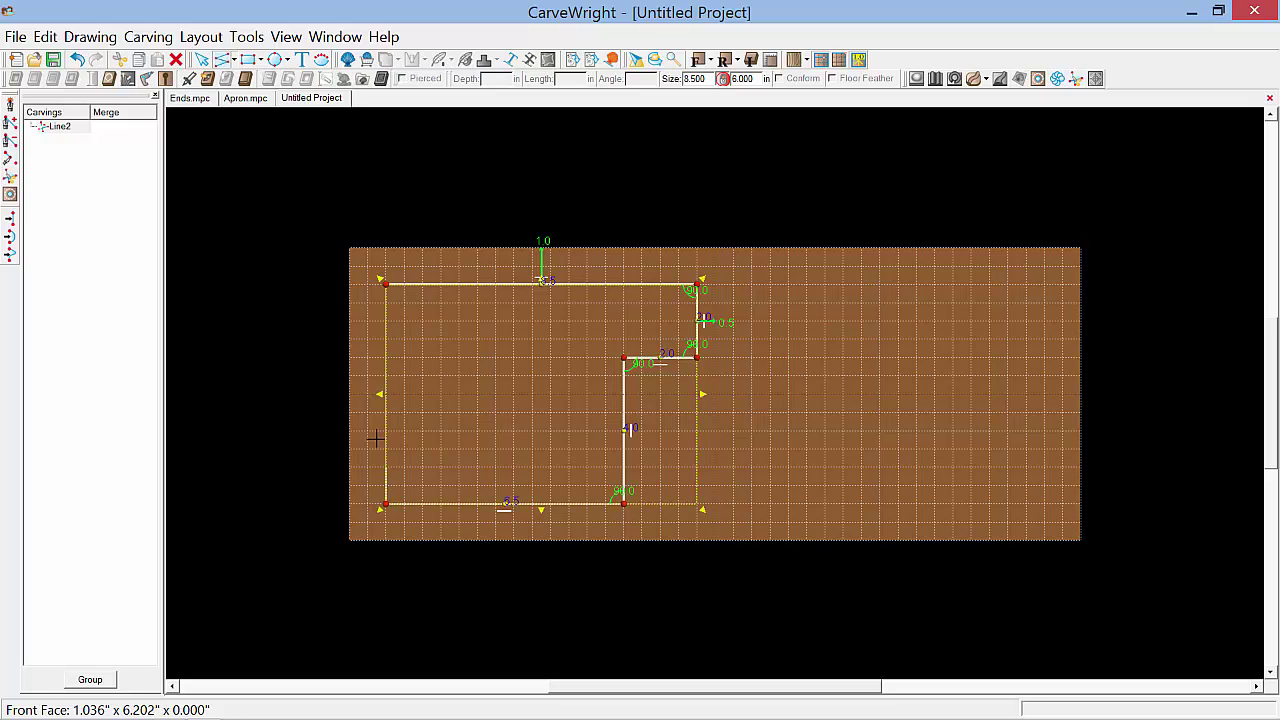
click(386, 284)
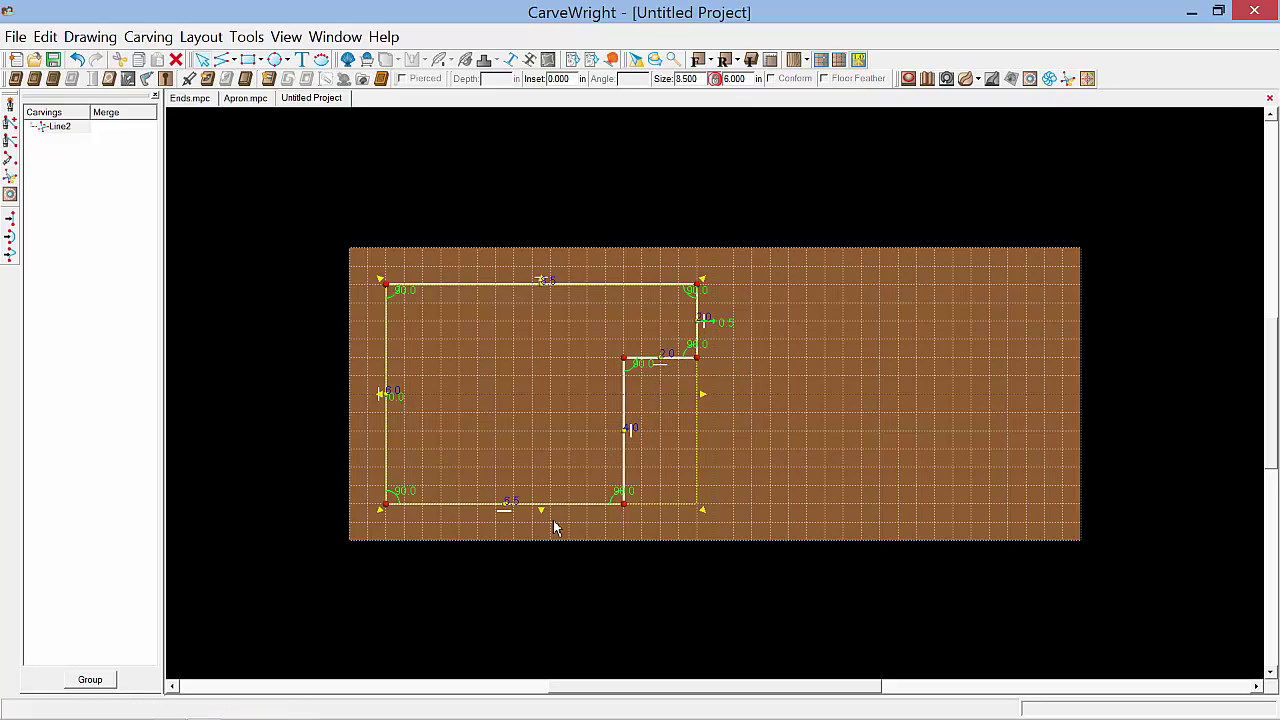
Step: Insert a vertex in the outline's bottom edge and move it onto the grid line 3.5 in from the lower-left corner
scroll(562, 520, up, 4)
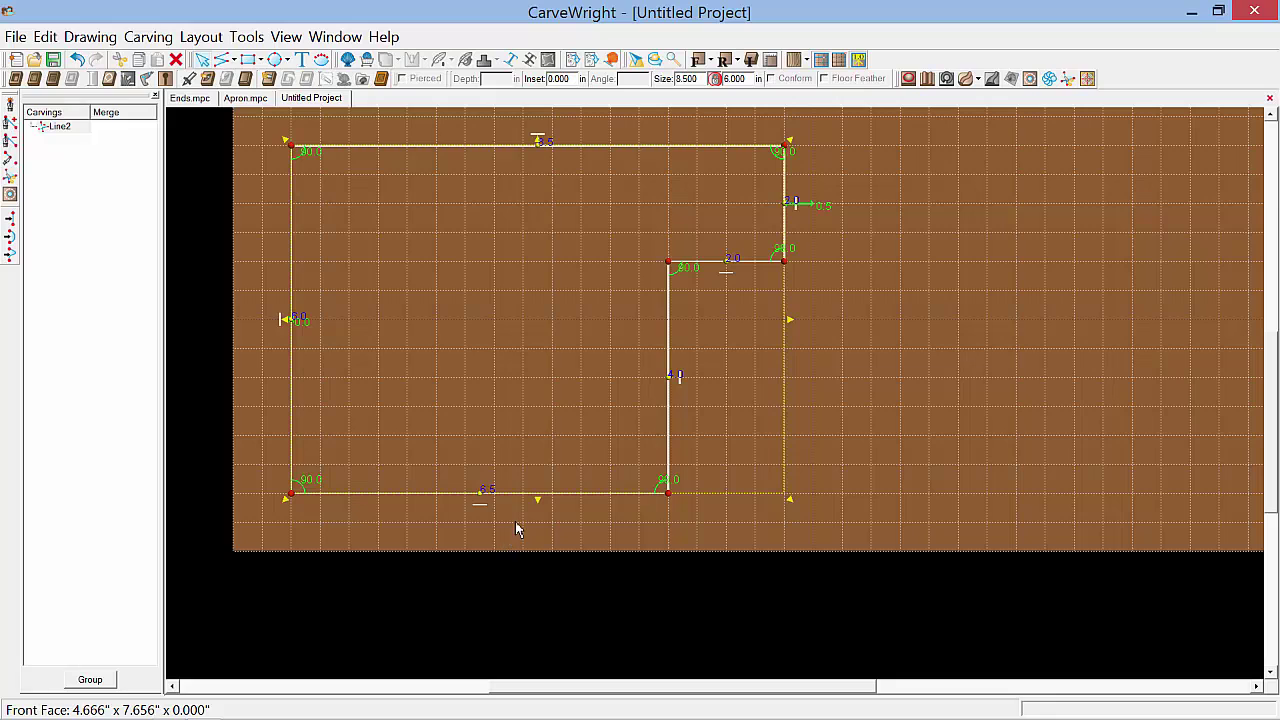
scroll(516, 525, up, 1)
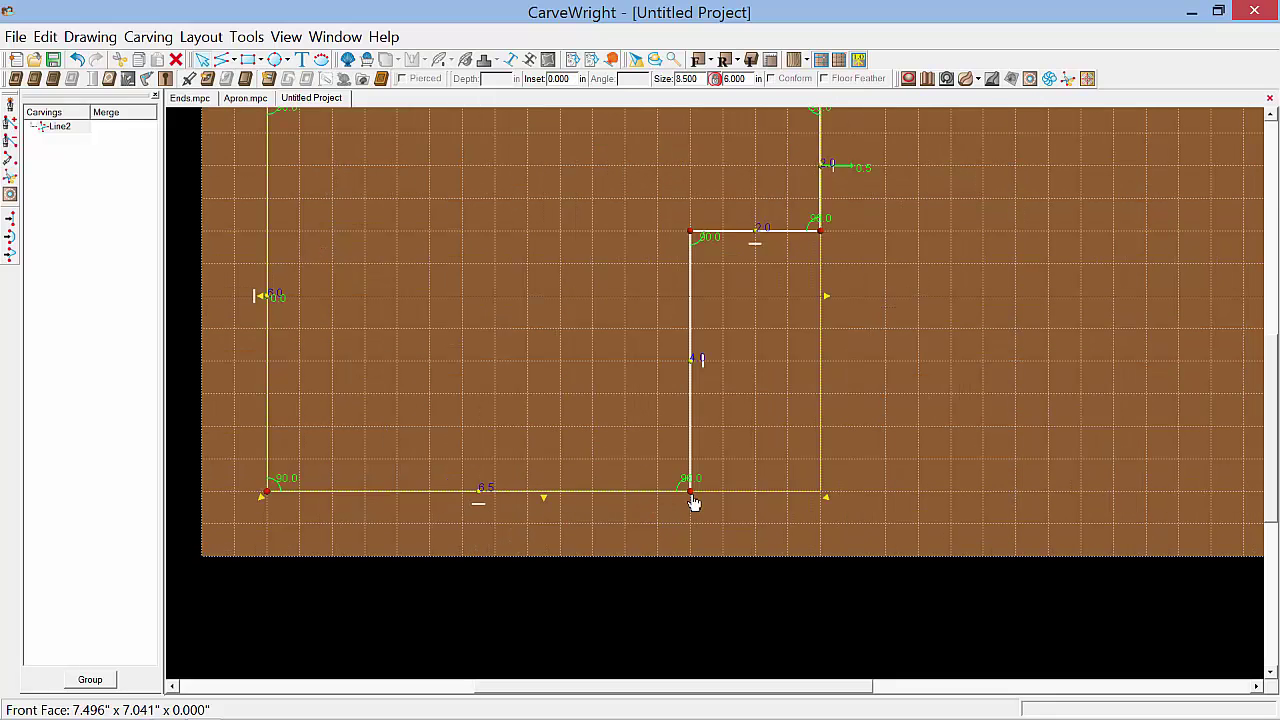
right_click(497, 500)
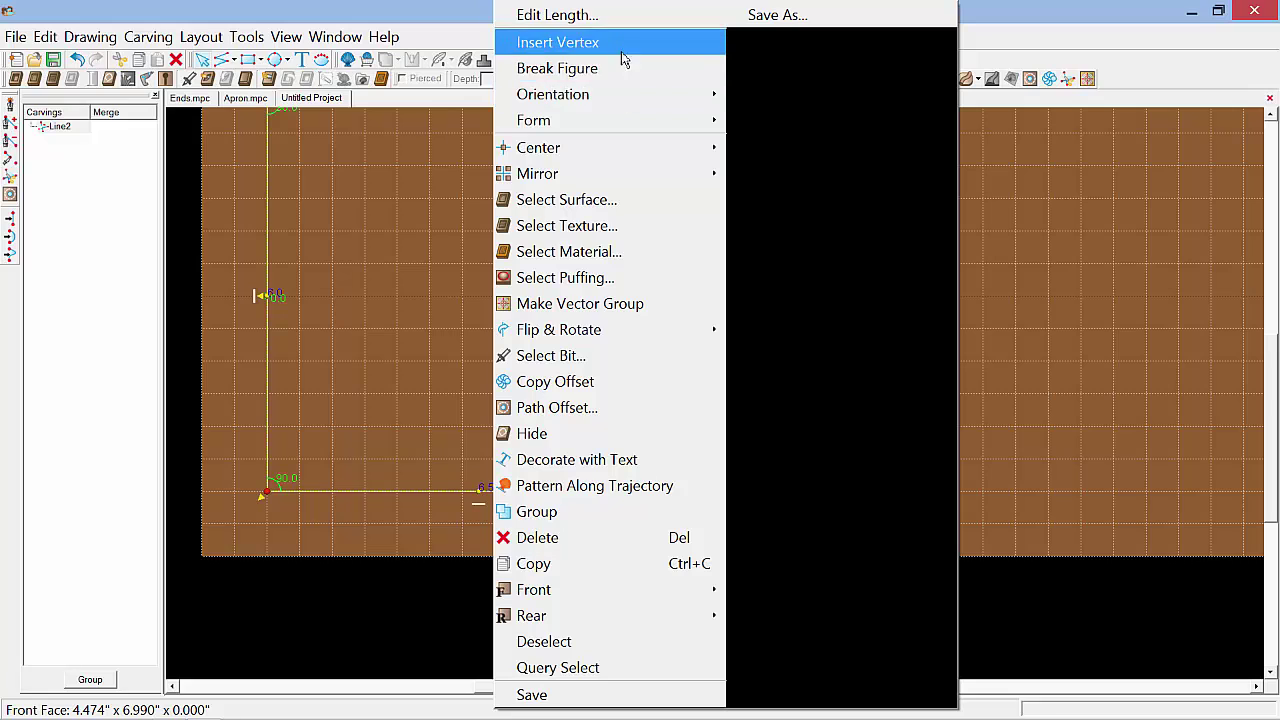
click(567, 44)
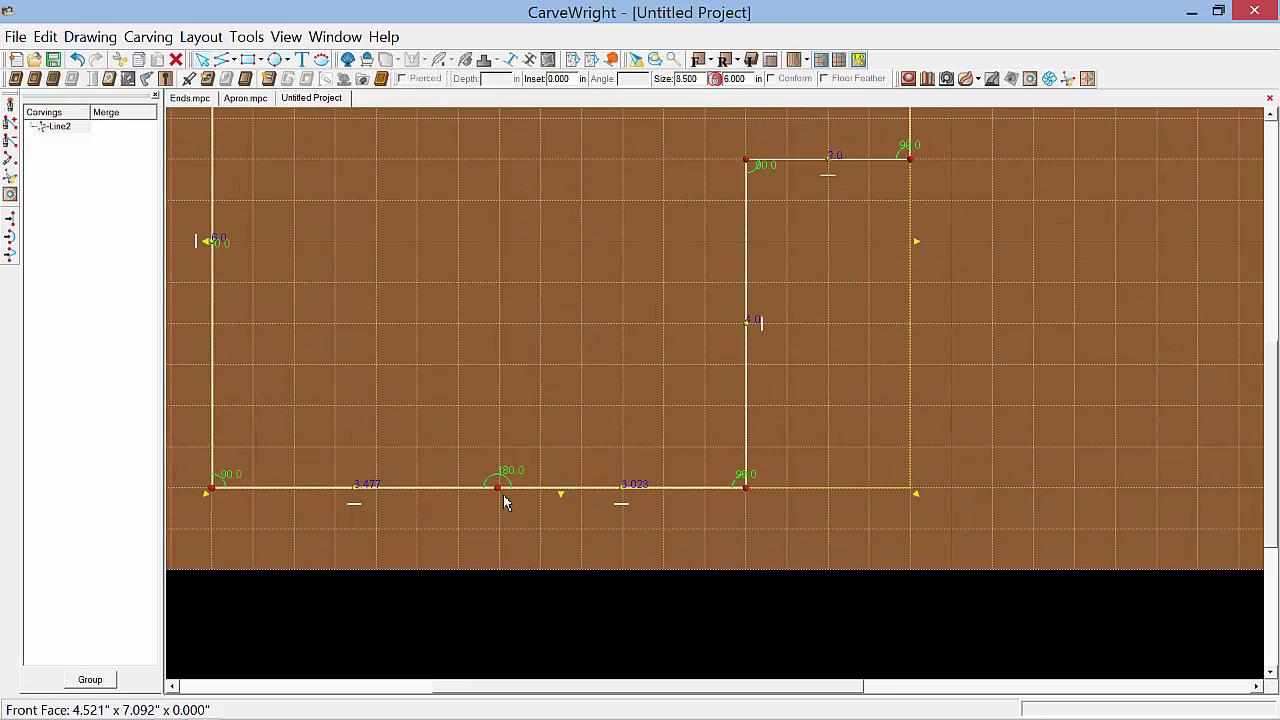
scroll(508, 495, up, 3)
scroll(514, 489, up, 3)
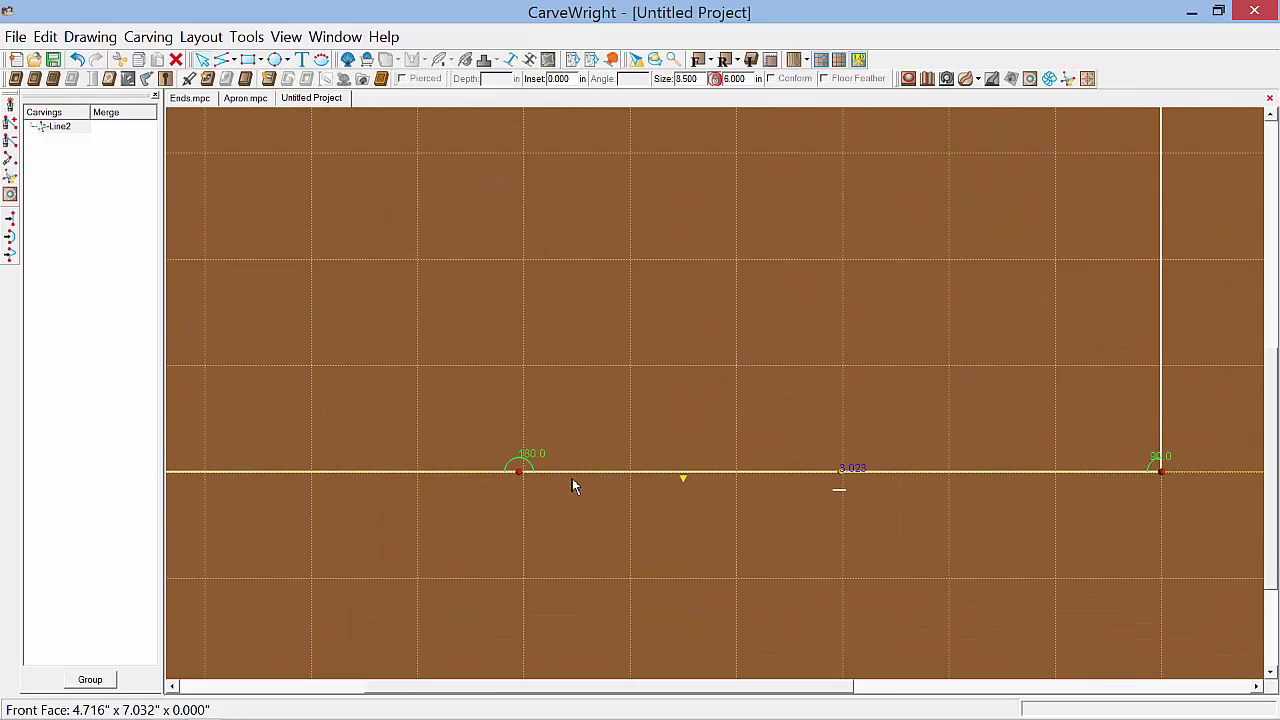
scroll(572, 480, up, 4)
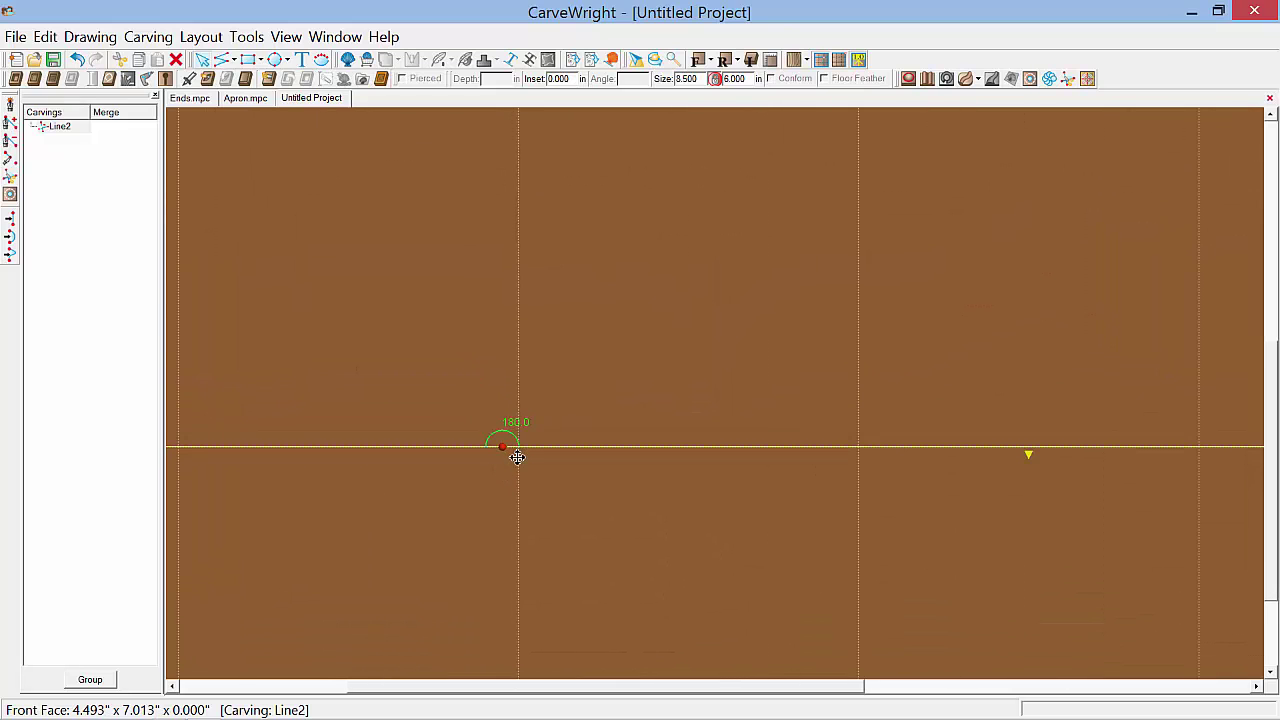
scroll(514, 449, up, 2)
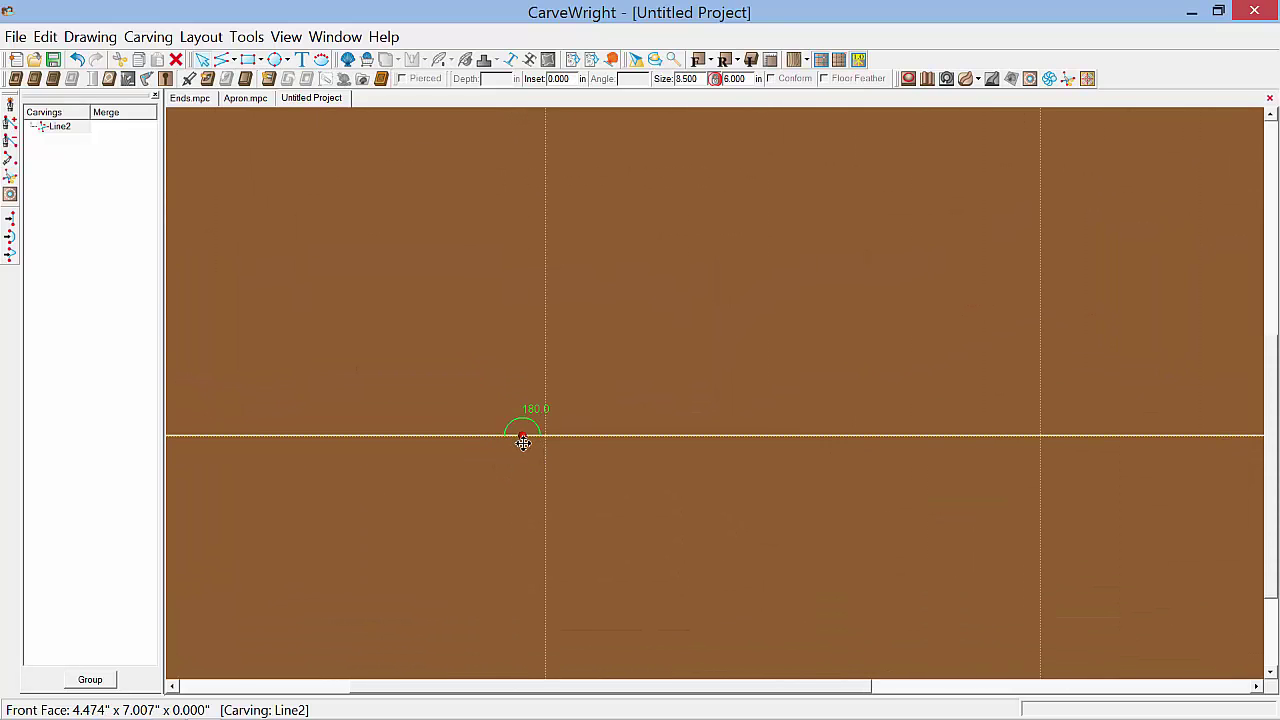
drag(522, 438, 531, 441)
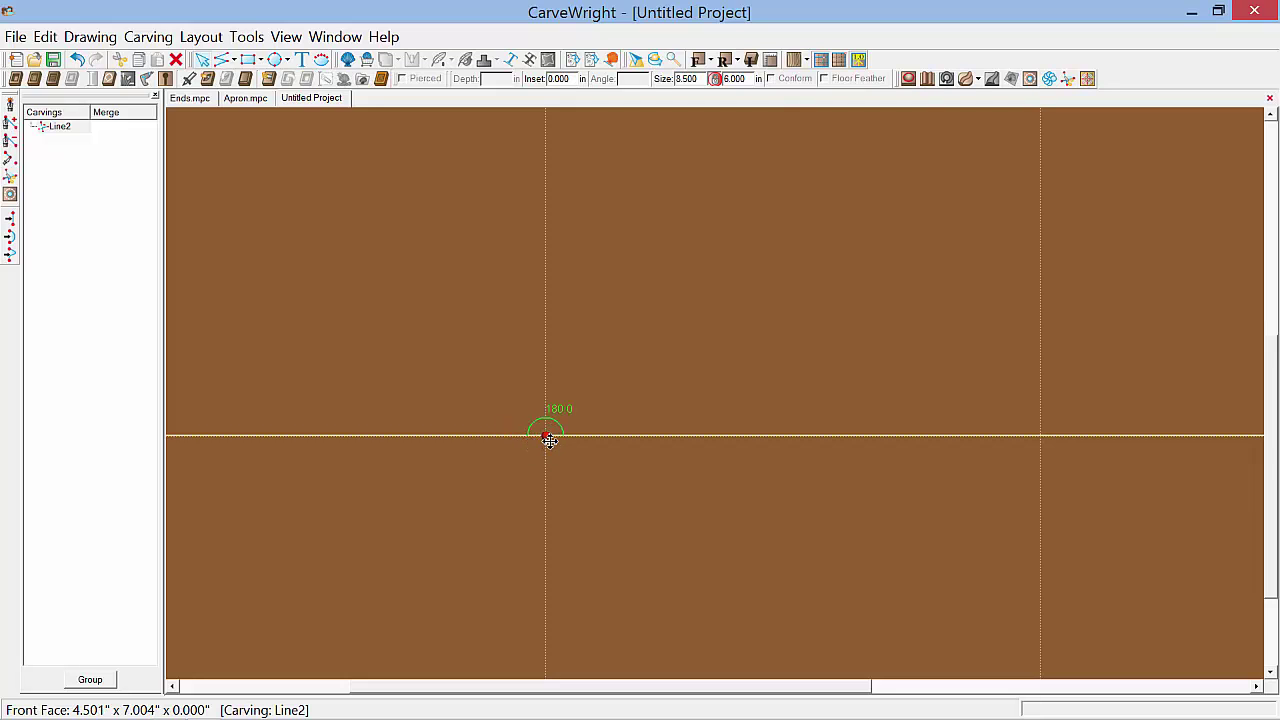
scroll(550, 446, down, 5)
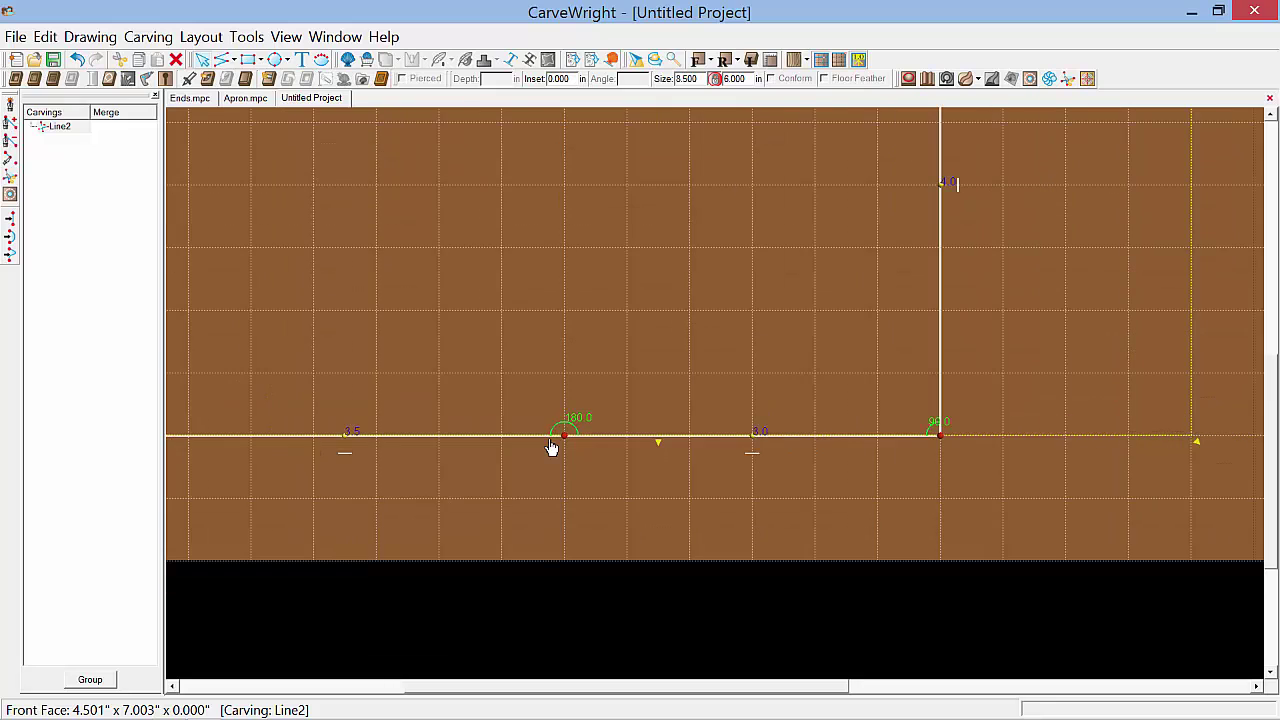
scroll(552, 447, down, 2)
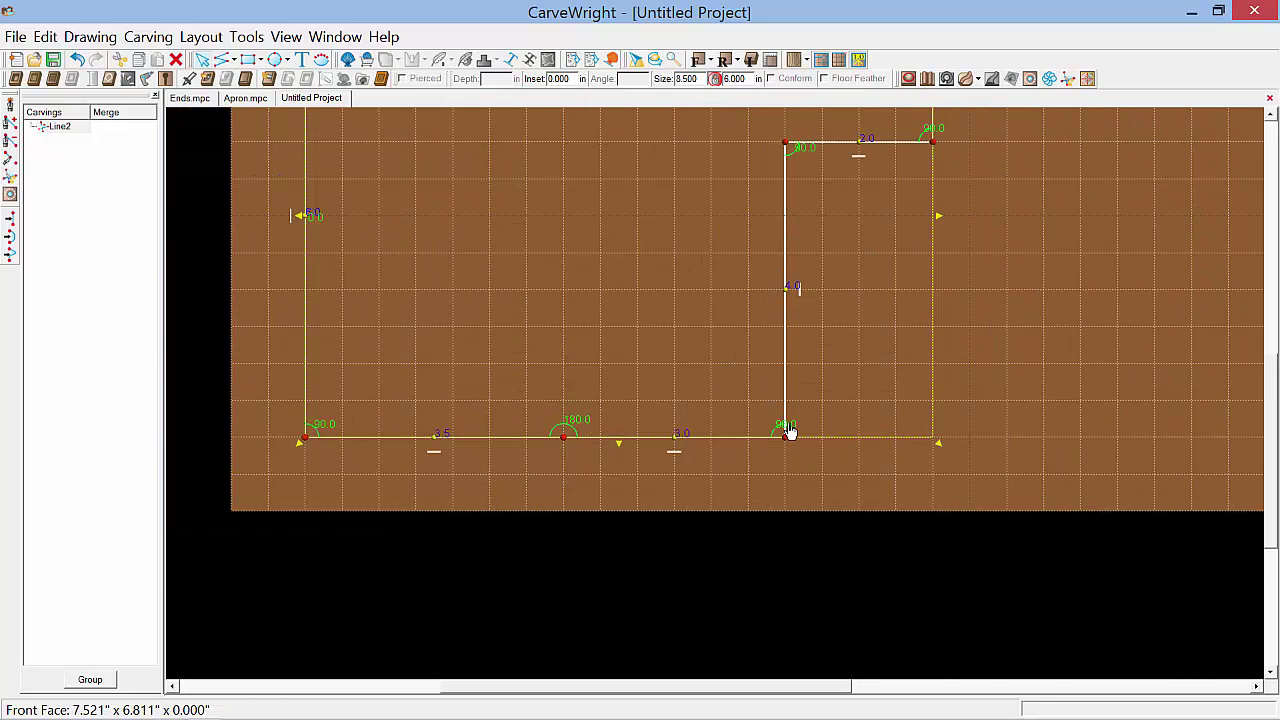
Step: Insert a vertex in the outline's 4 in vertical edge and move it onto the grid line 1 in below the inner corner
right_click(788, 217)
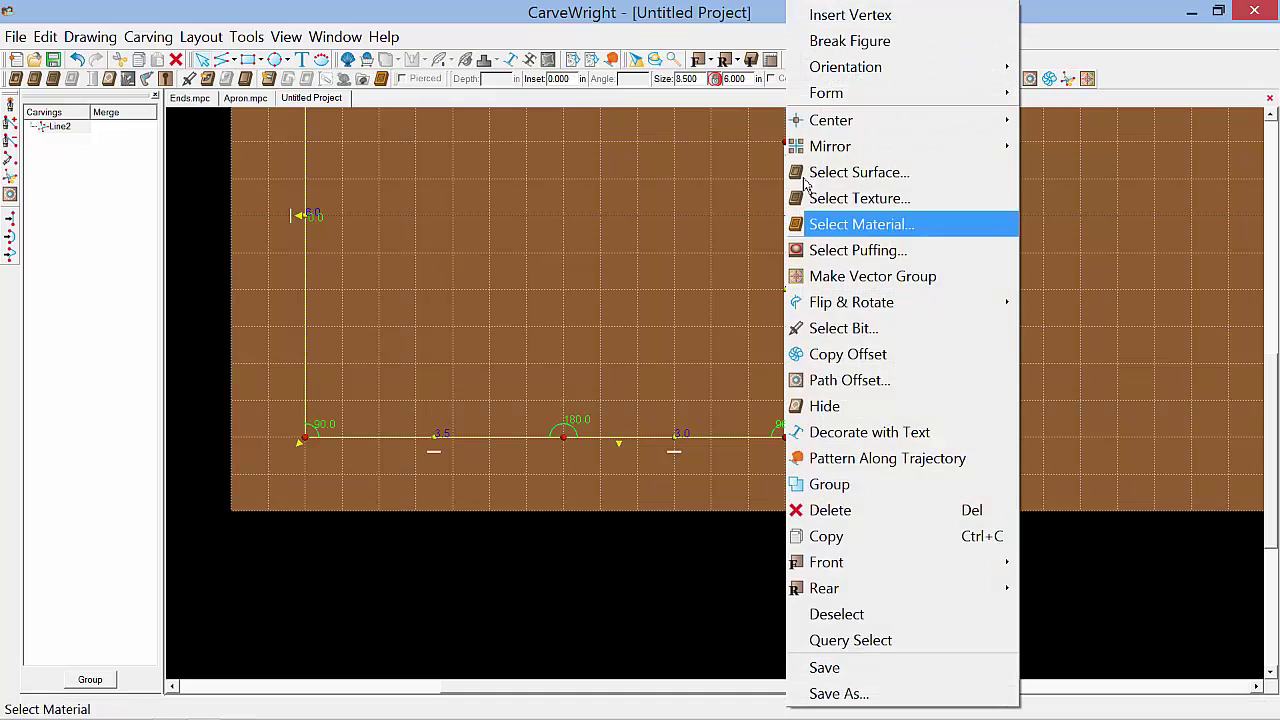
click(849, 17)
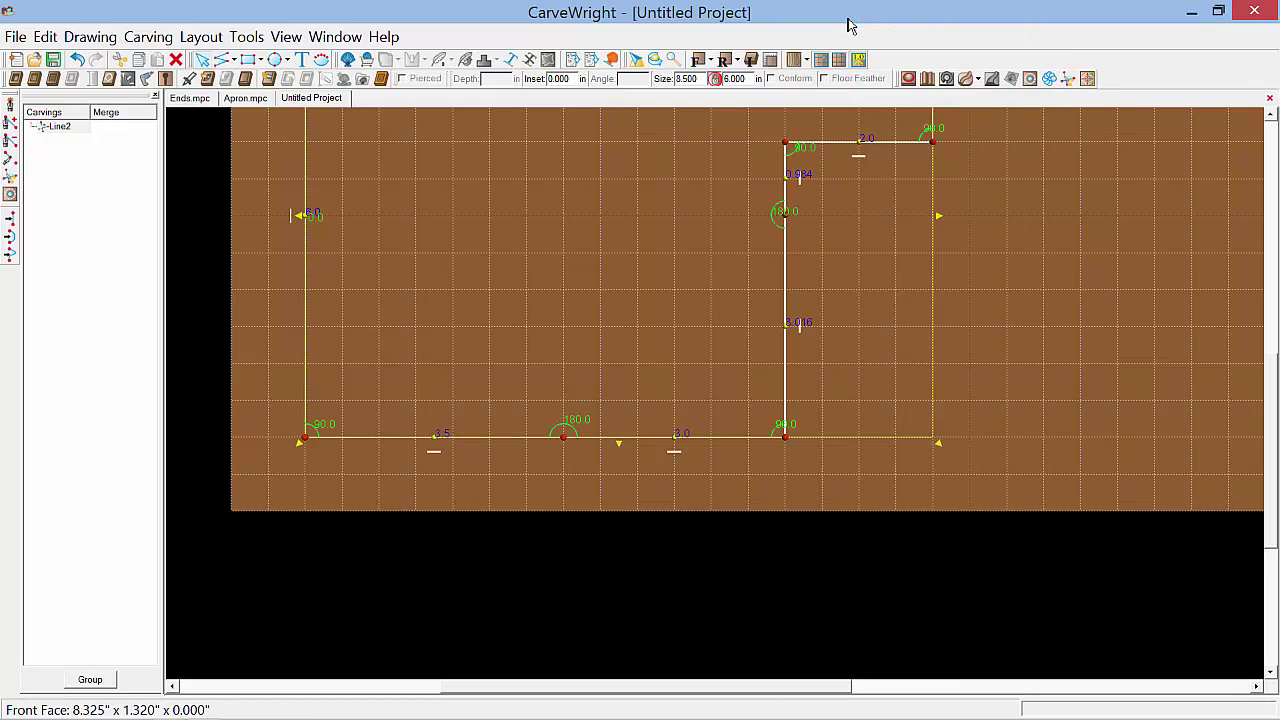
scroll(792, 212, up, 5)
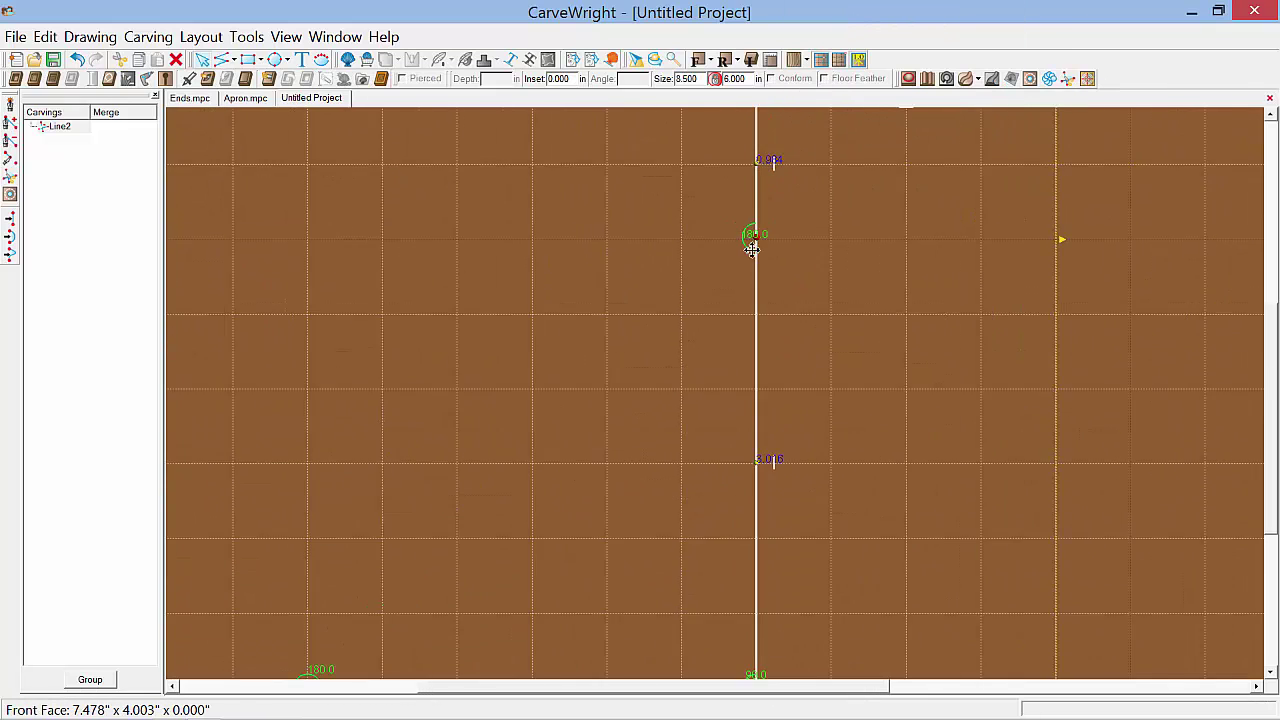
scroll(754, 250, up, 3)
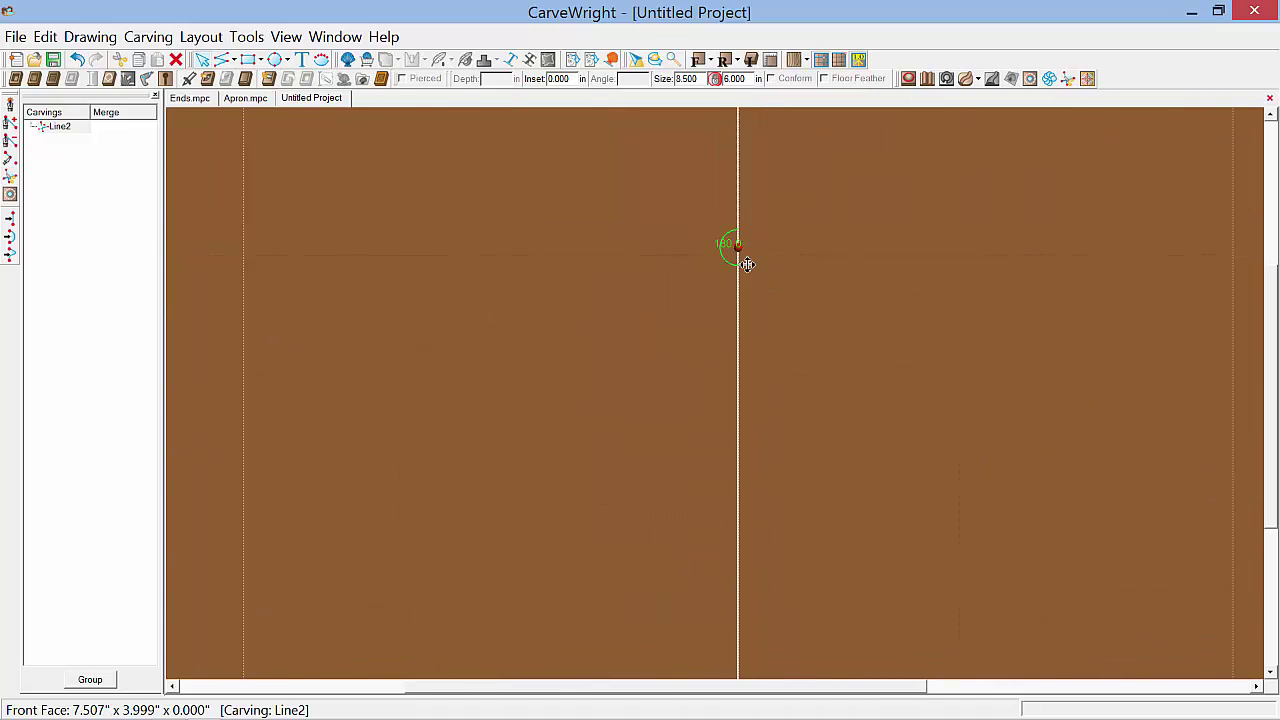
drag(740, 256, 741, 260)
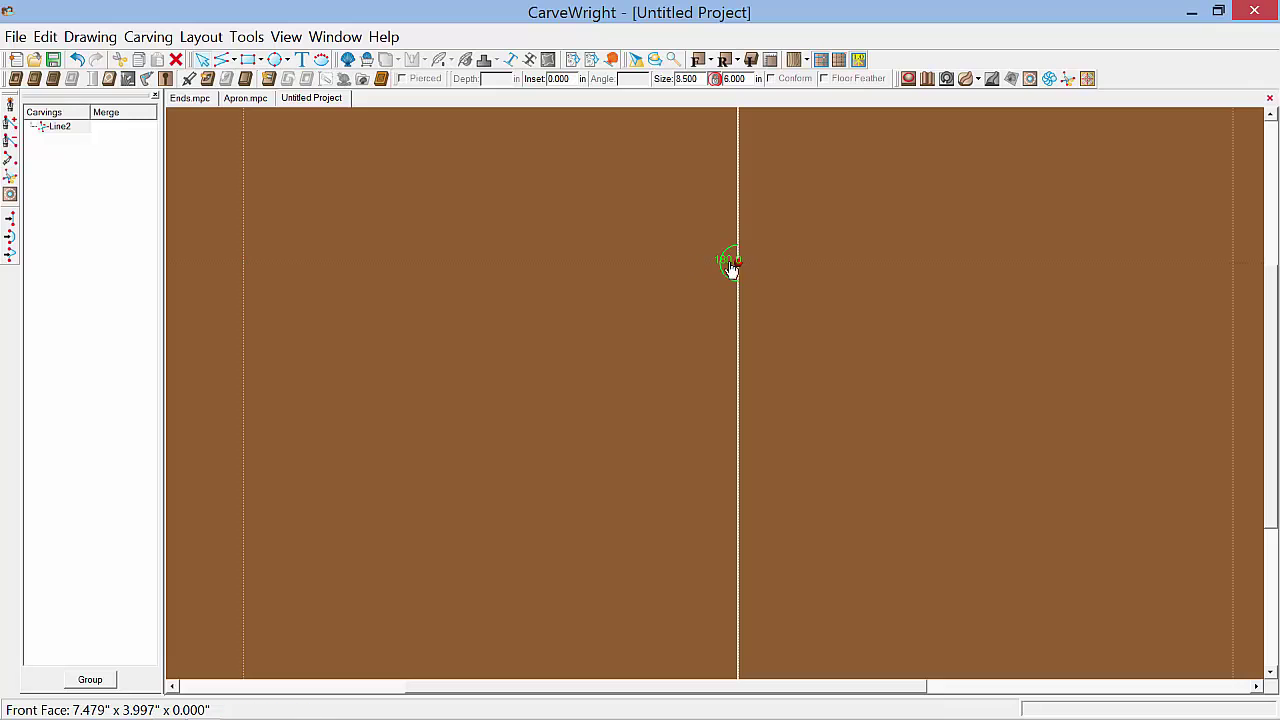
scroll(731, 268, down, 1)
scroll(731, 268, down, 4)
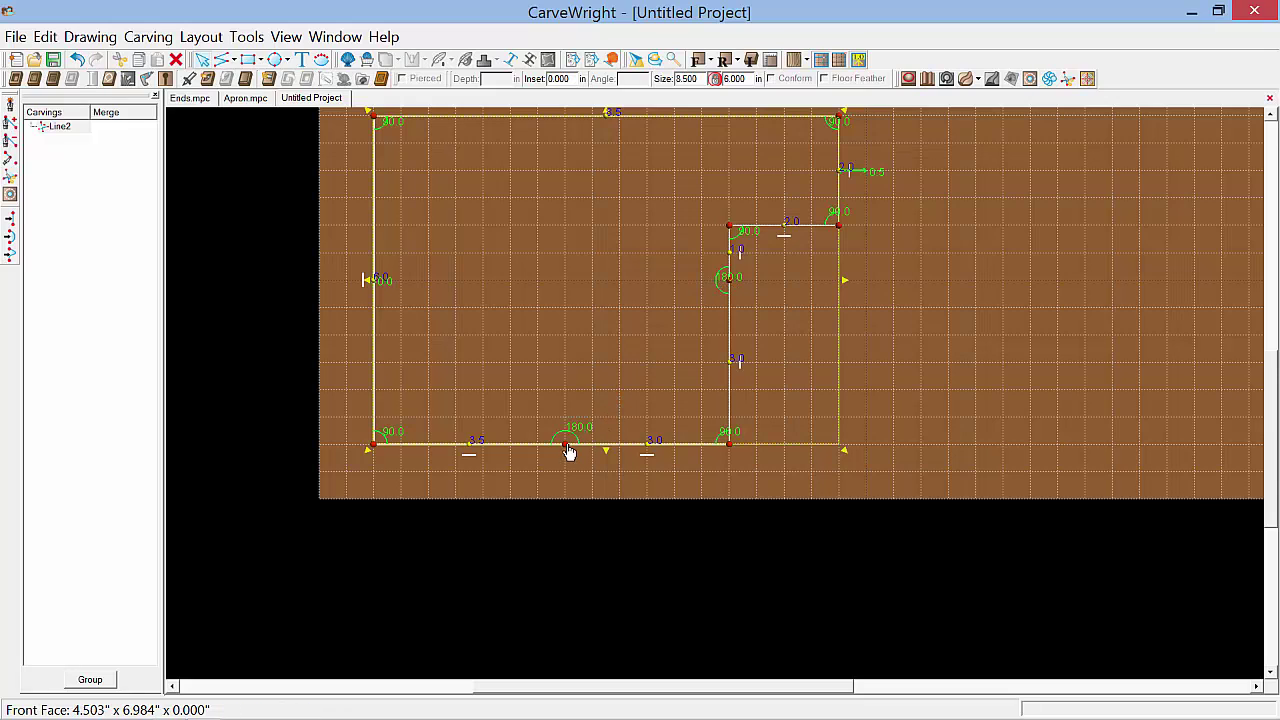
Step: Remove the vertex at the right end of the outline's bottom edge and change the resulting diagonal segment to an arc
right_click(731, 452)
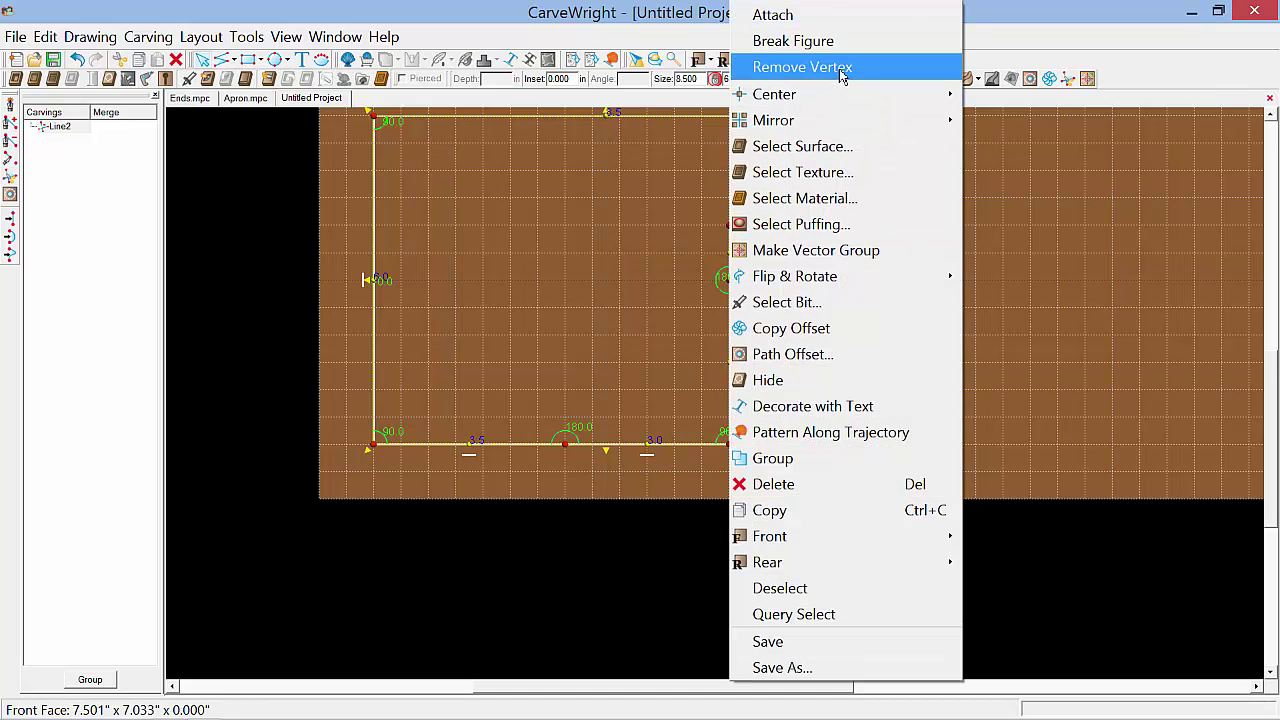
click(802, 67)
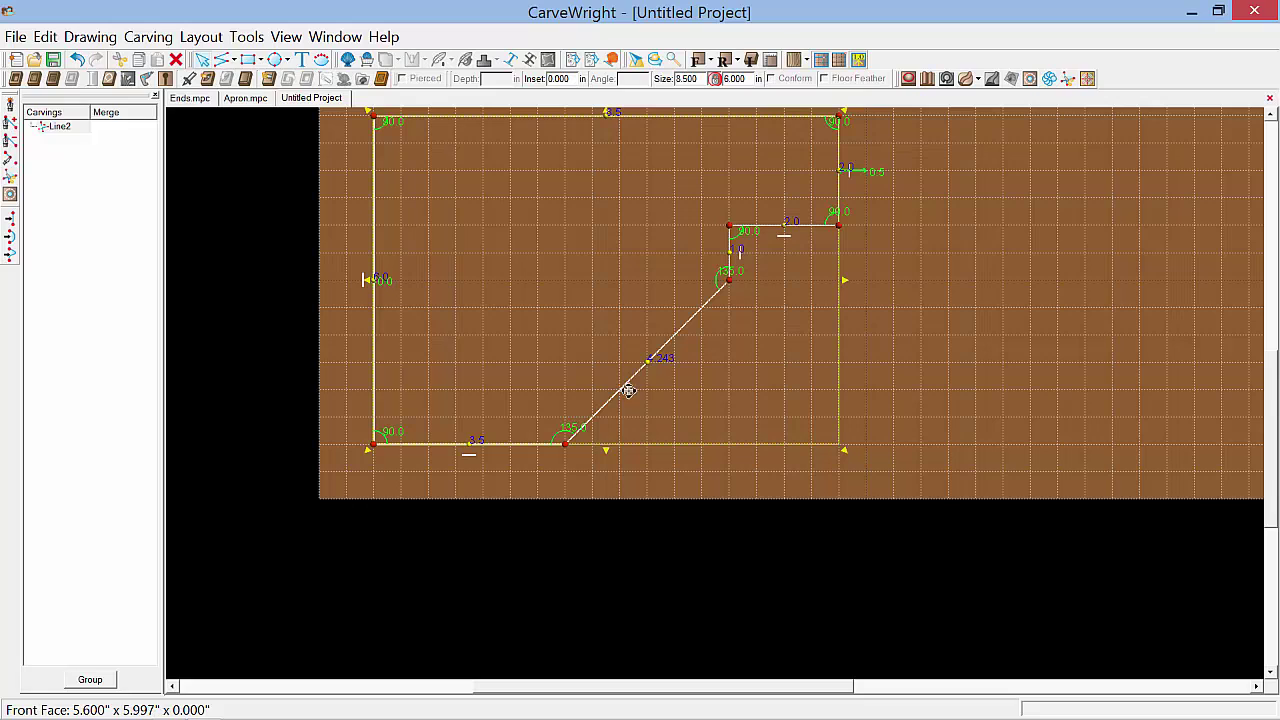
right_click(675, 338)
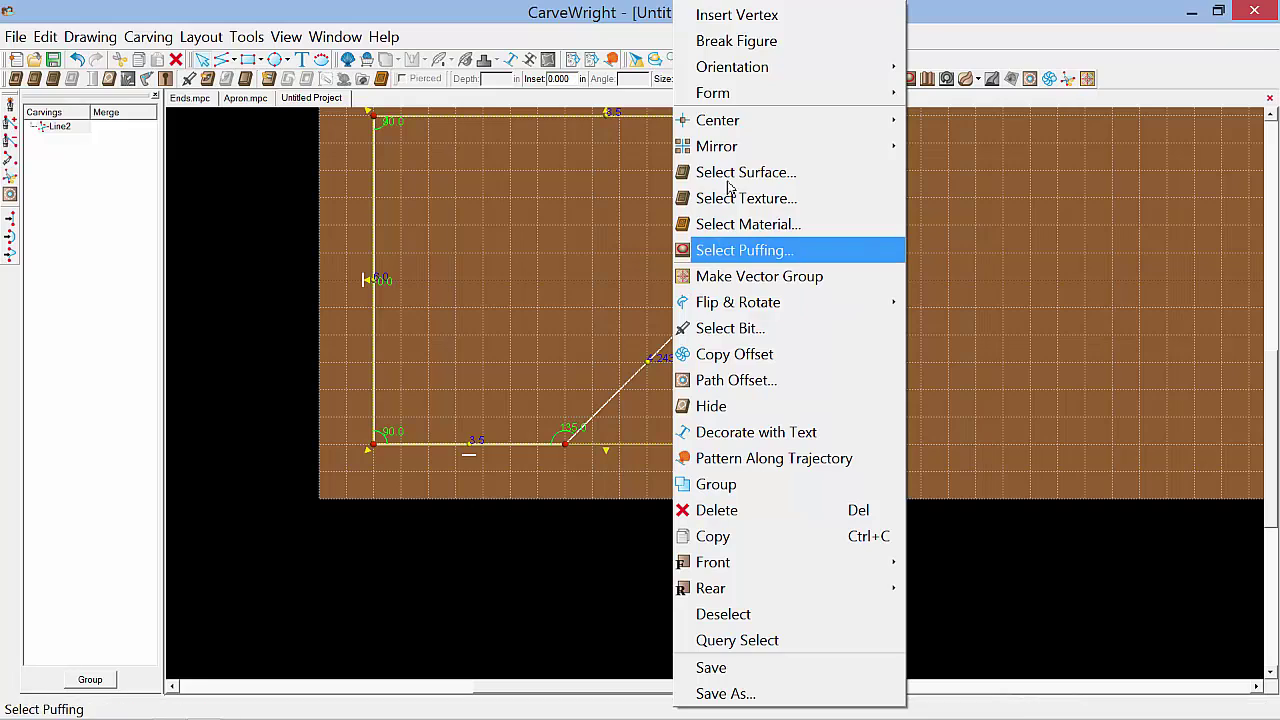
mouse_move(745, 97)
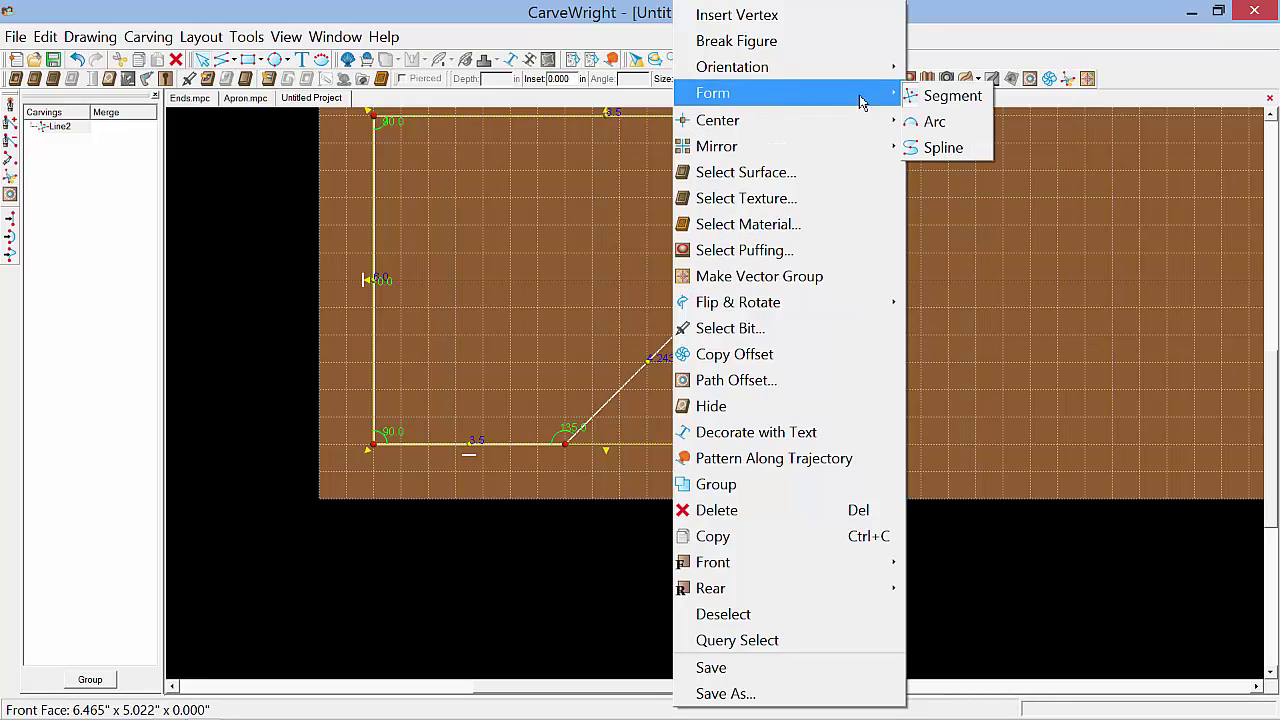
click(938, 122)
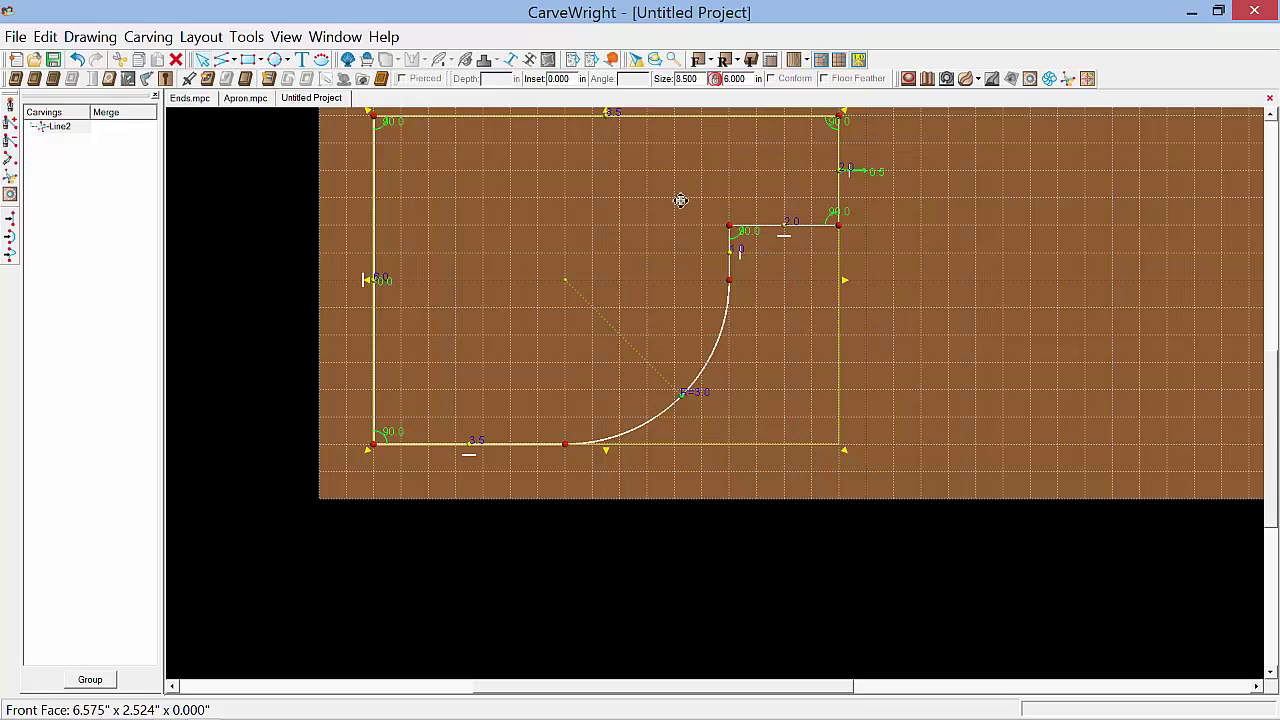
Step: Set the snap grid interval to 0.25 in
click(203, 37)
click(220, 193)
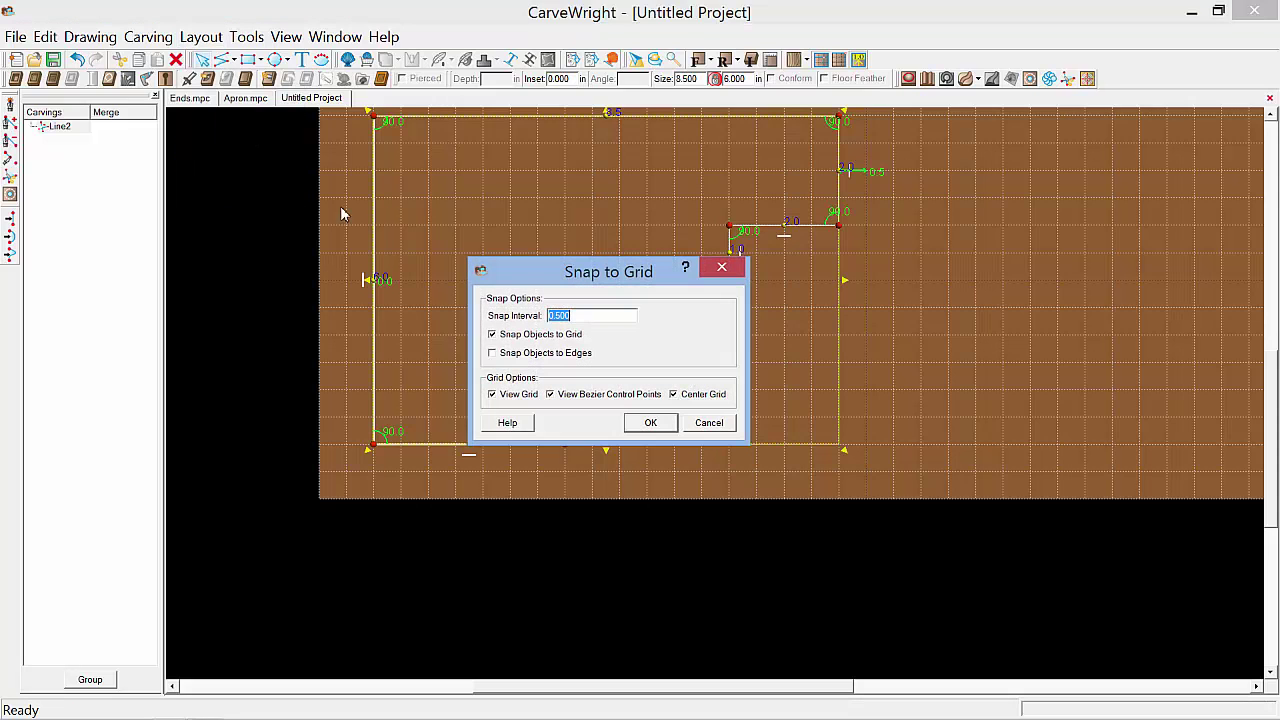
drag(561, 315, 540, 318)
click(650, 422)
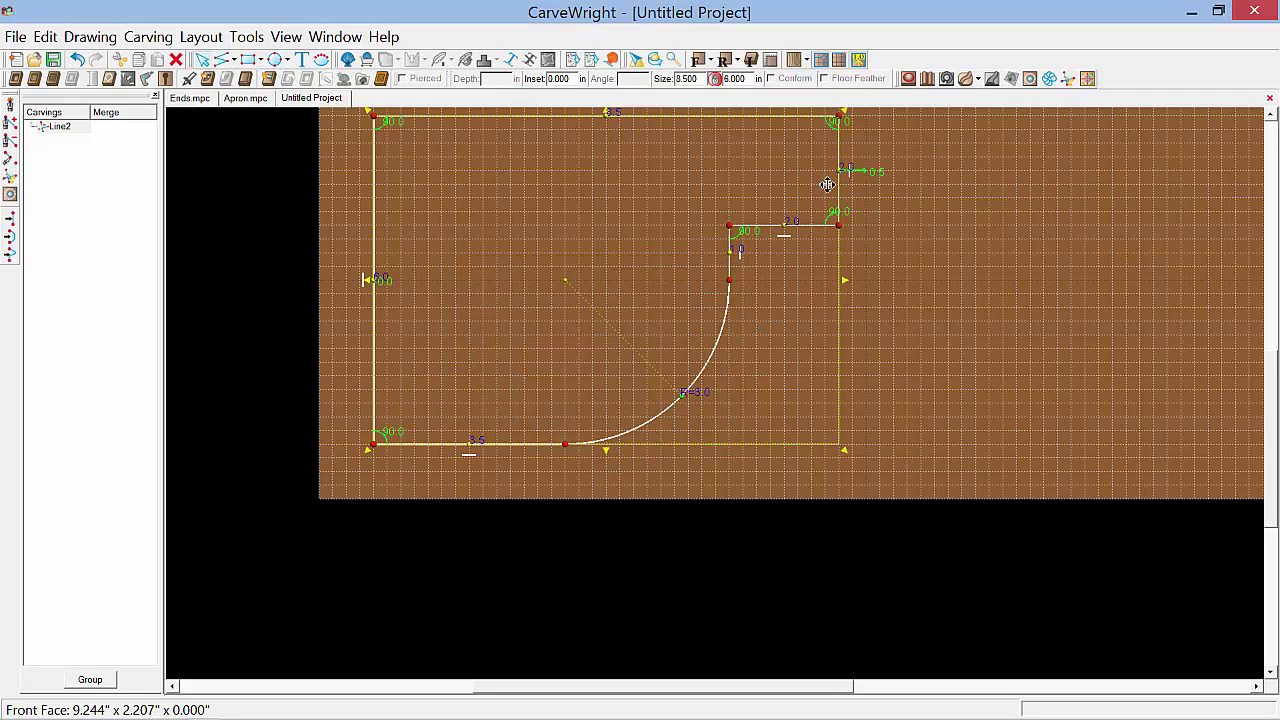
Step: Insert a vertex in the 2 in horizontal step edge and move it onto the grid line 0.75 in from its right end
scroll(840, 172, up, 3)
scroll(840, 170, up, 2)
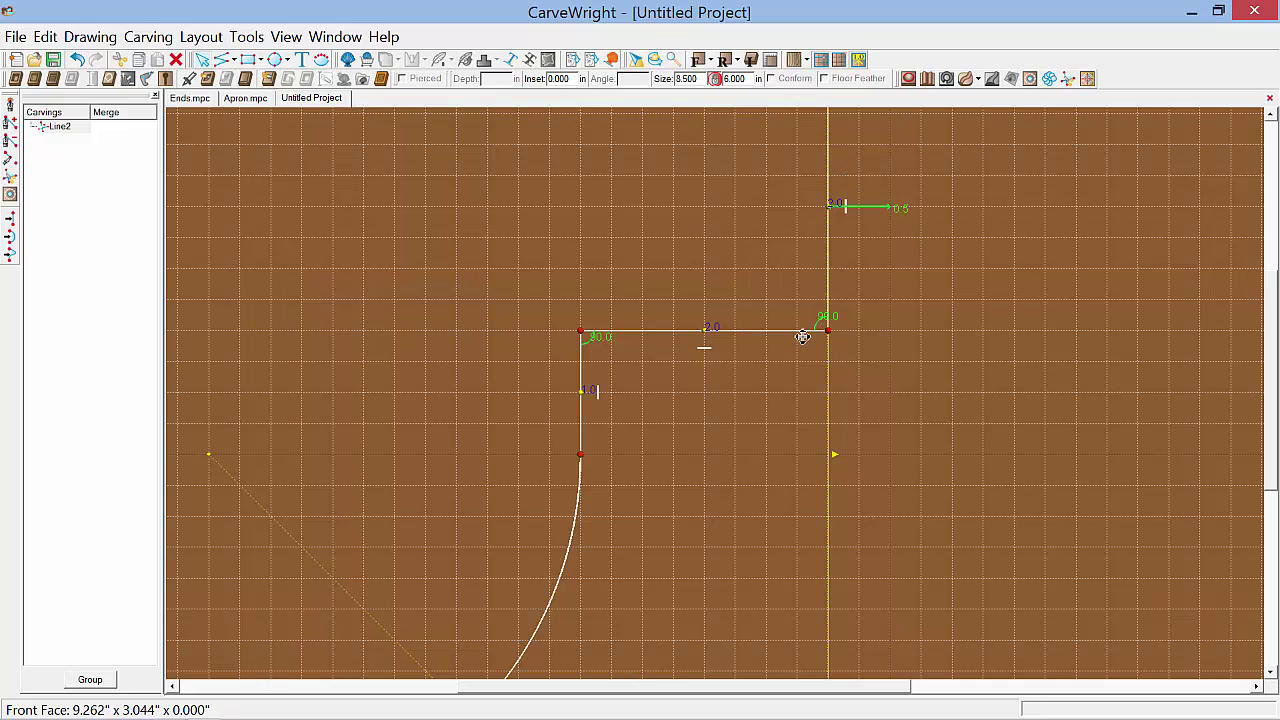
right_click(736, 331)
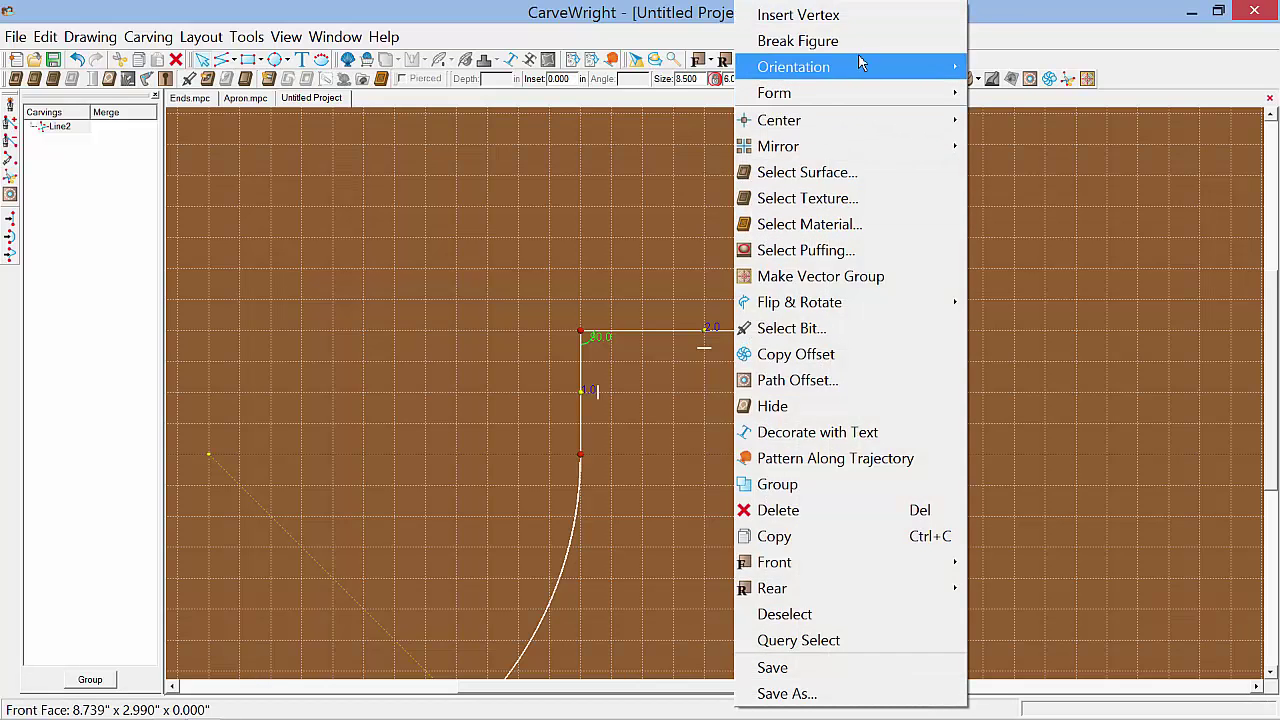
click(866, 12)
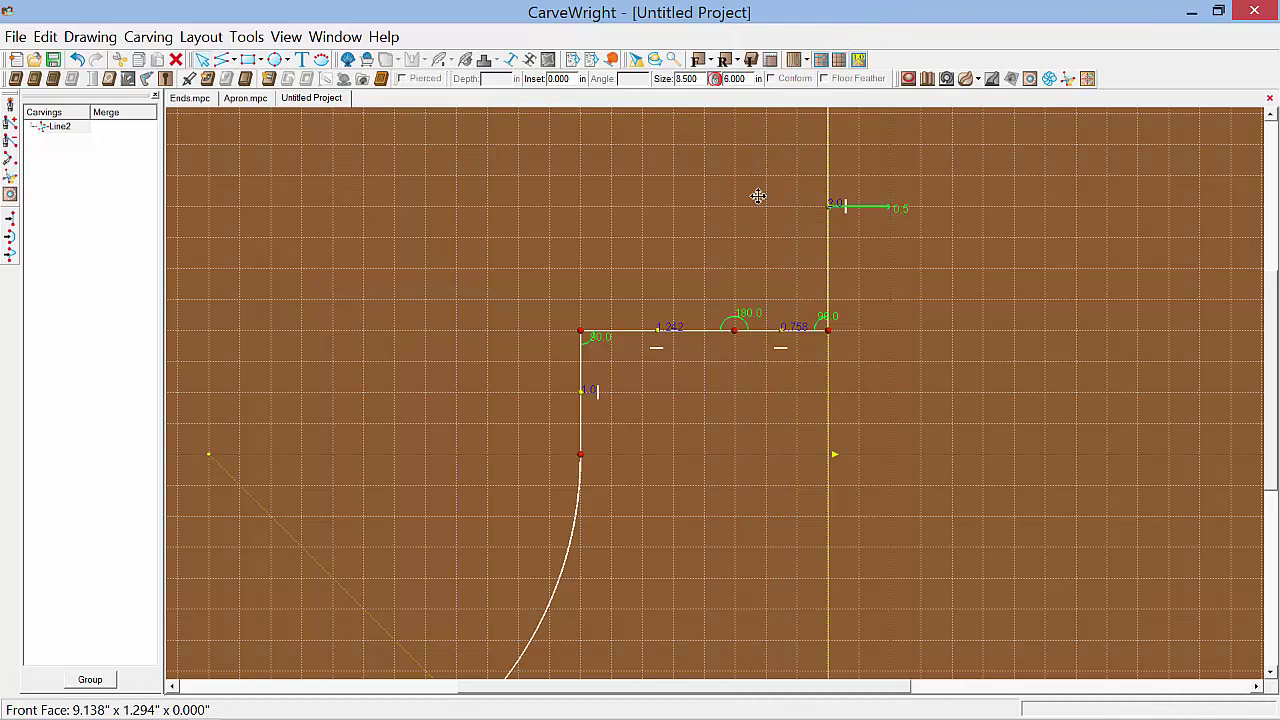
scroll(737, 335, up, 5)
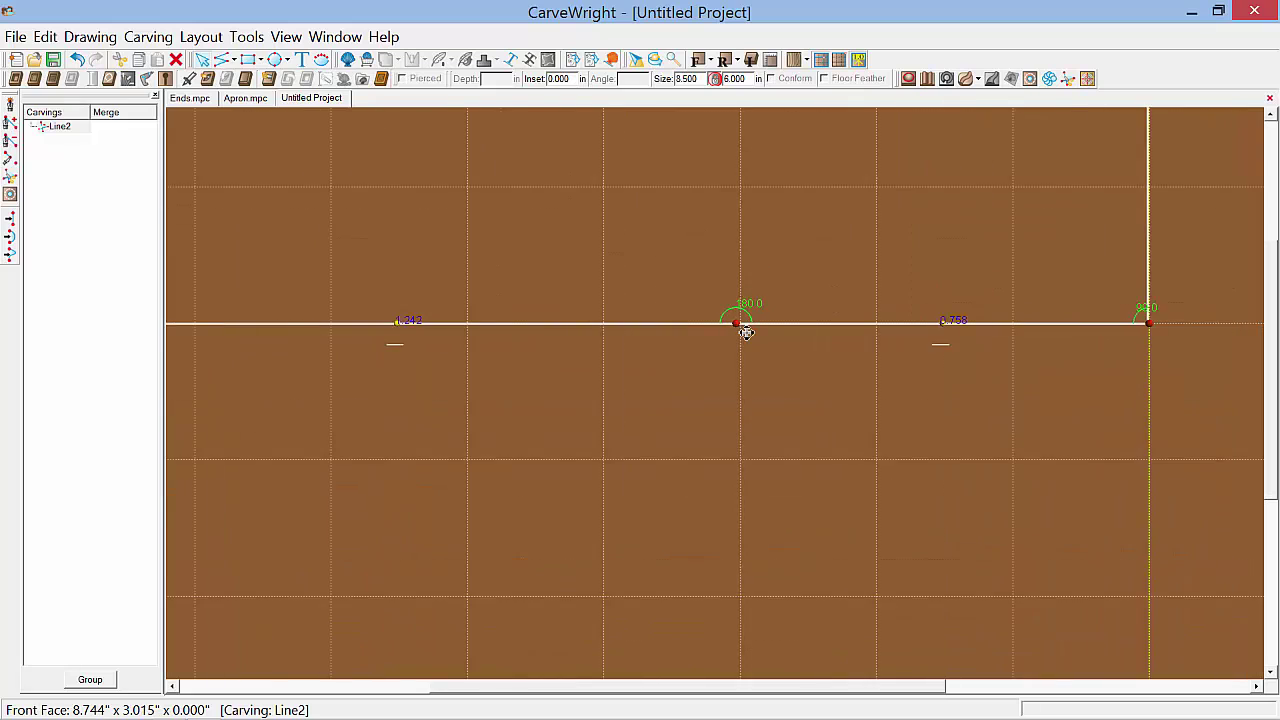
scroll(746, 333, up, 2)
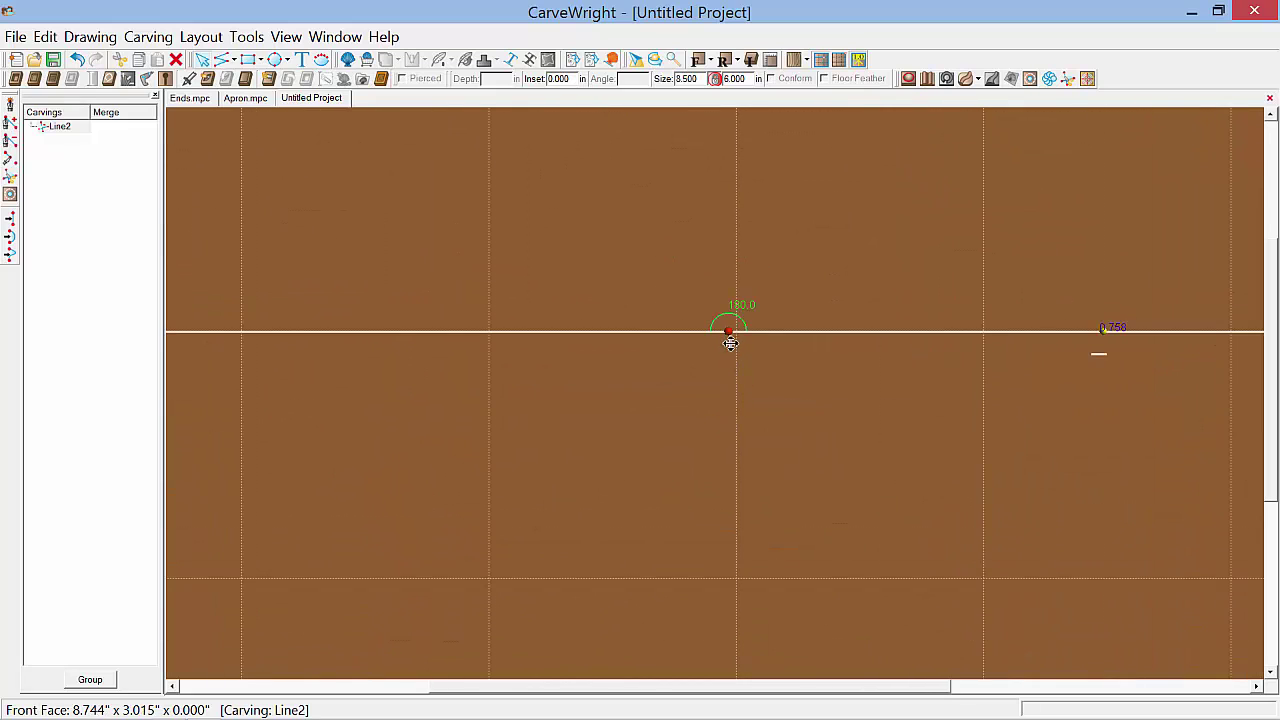
drag(733, 341, 737, 341)
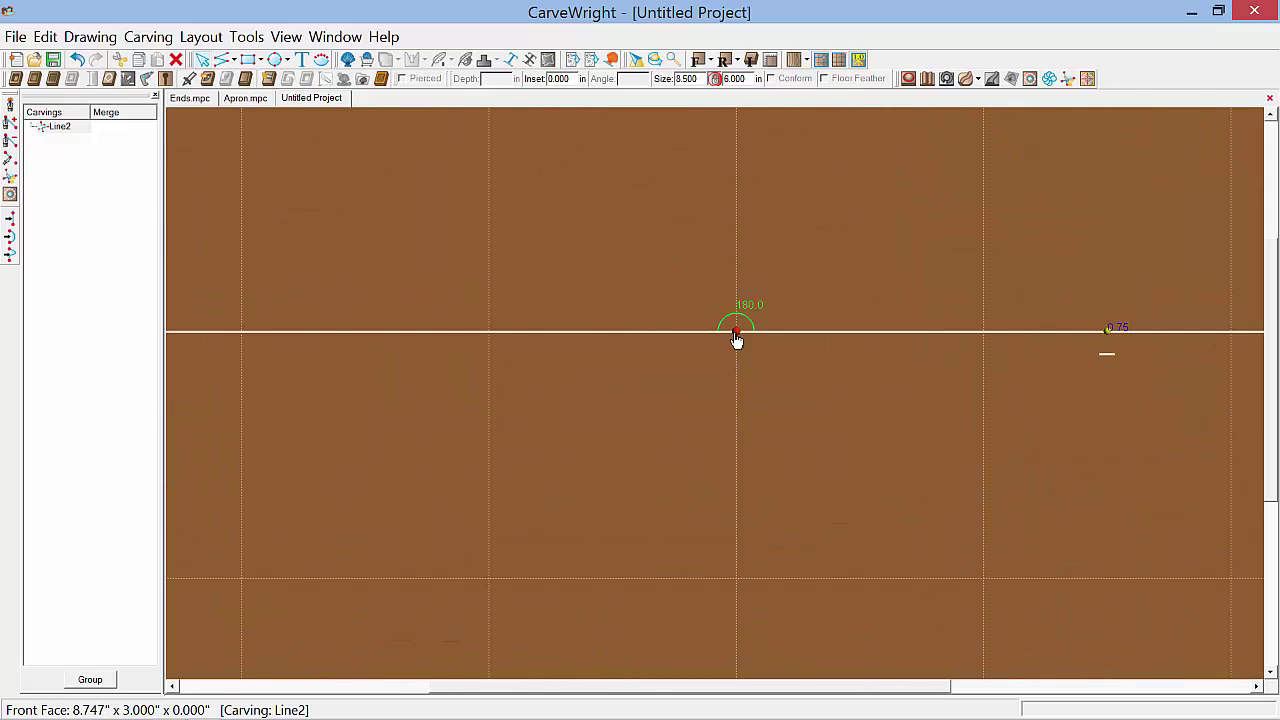
scroll(728, 405, down, 5)
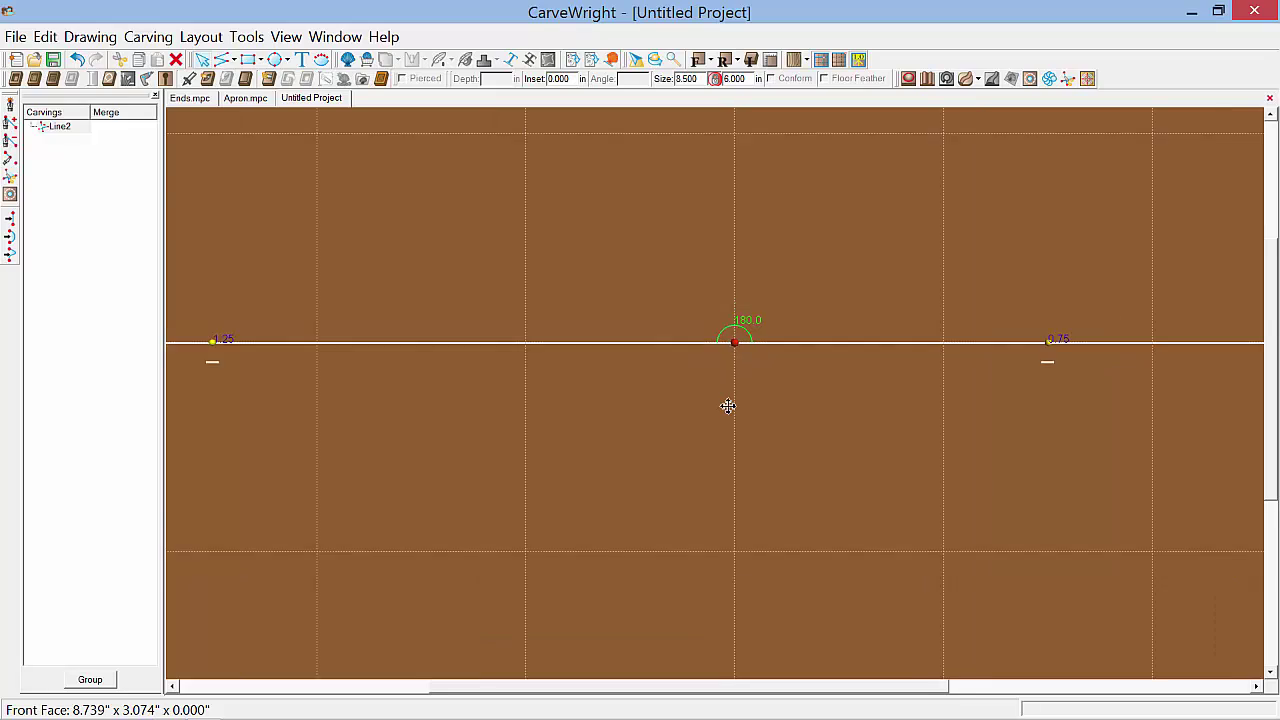
scroll(728, 405, down, 4)
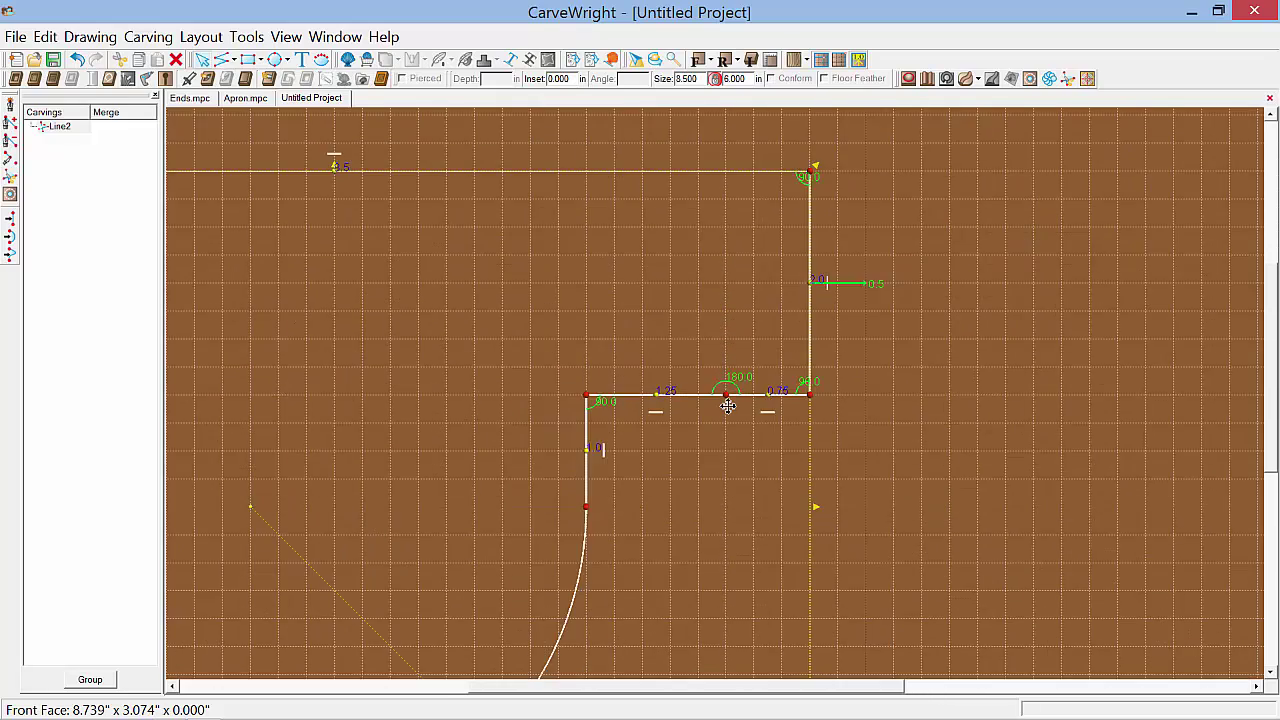
Step: Insert a vertex in the outline's 2 in right edge and place it on the grid line 0.75 in above the lower corner
scroll(797, 290, up, 3)
scroll(790, 307, up, 1)
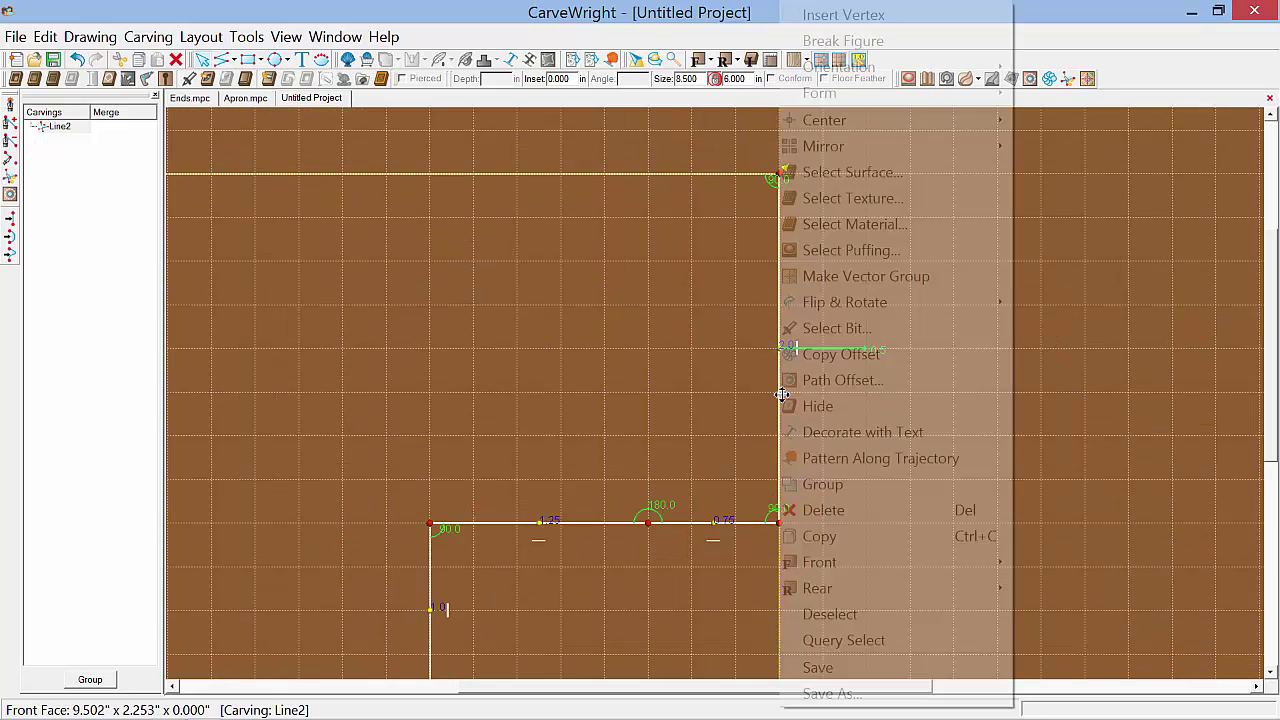
right_click(779, 395)
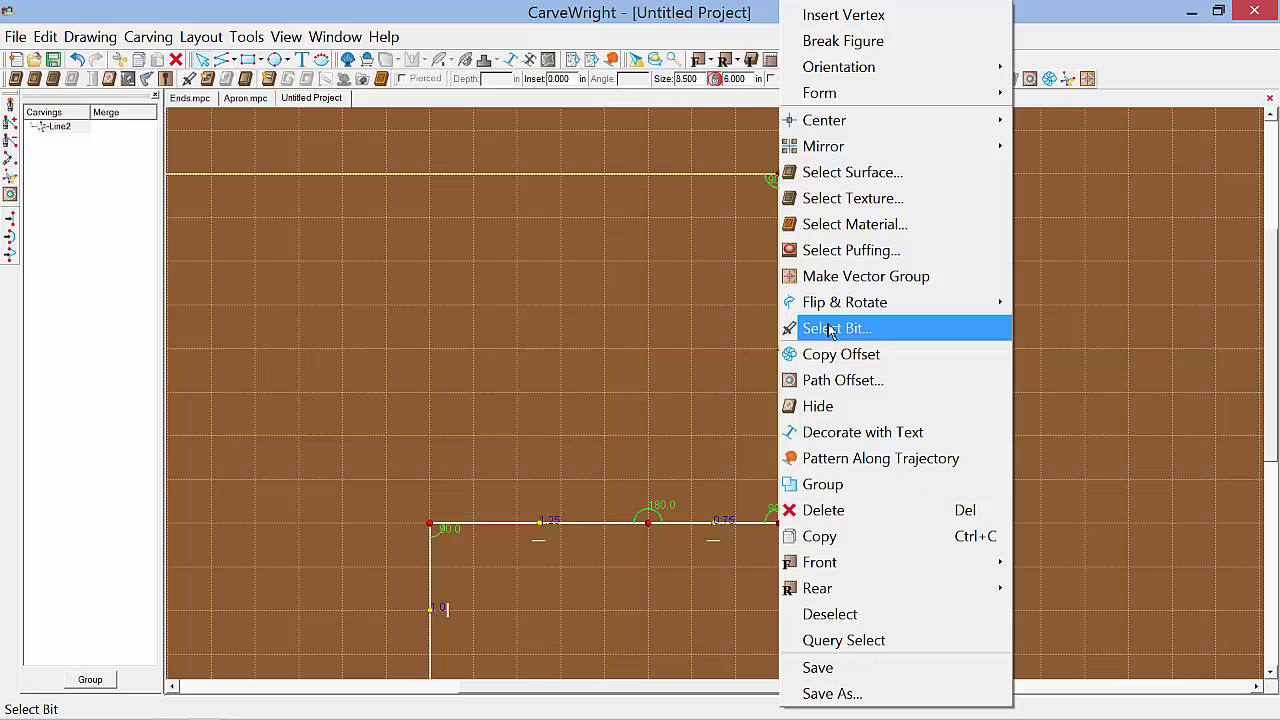
click(910, 16)
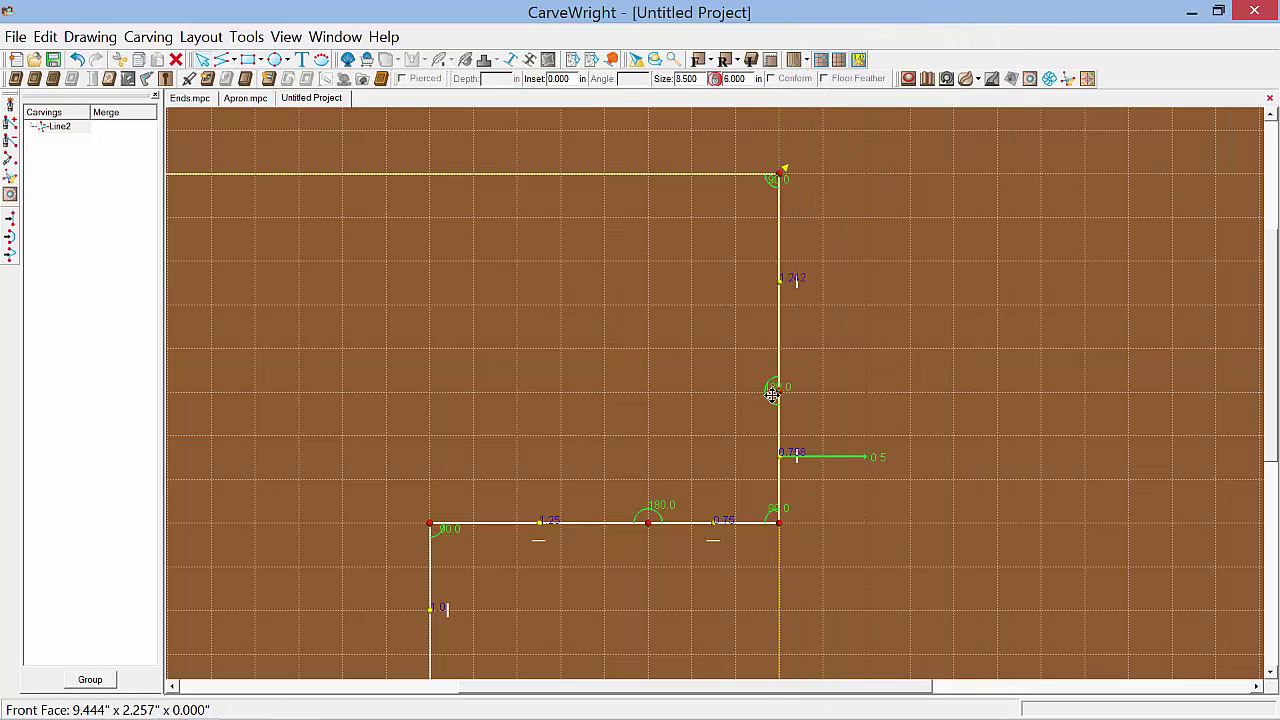
scroll(779, 392, up, 5)
scroll(790, 397, up, 1)
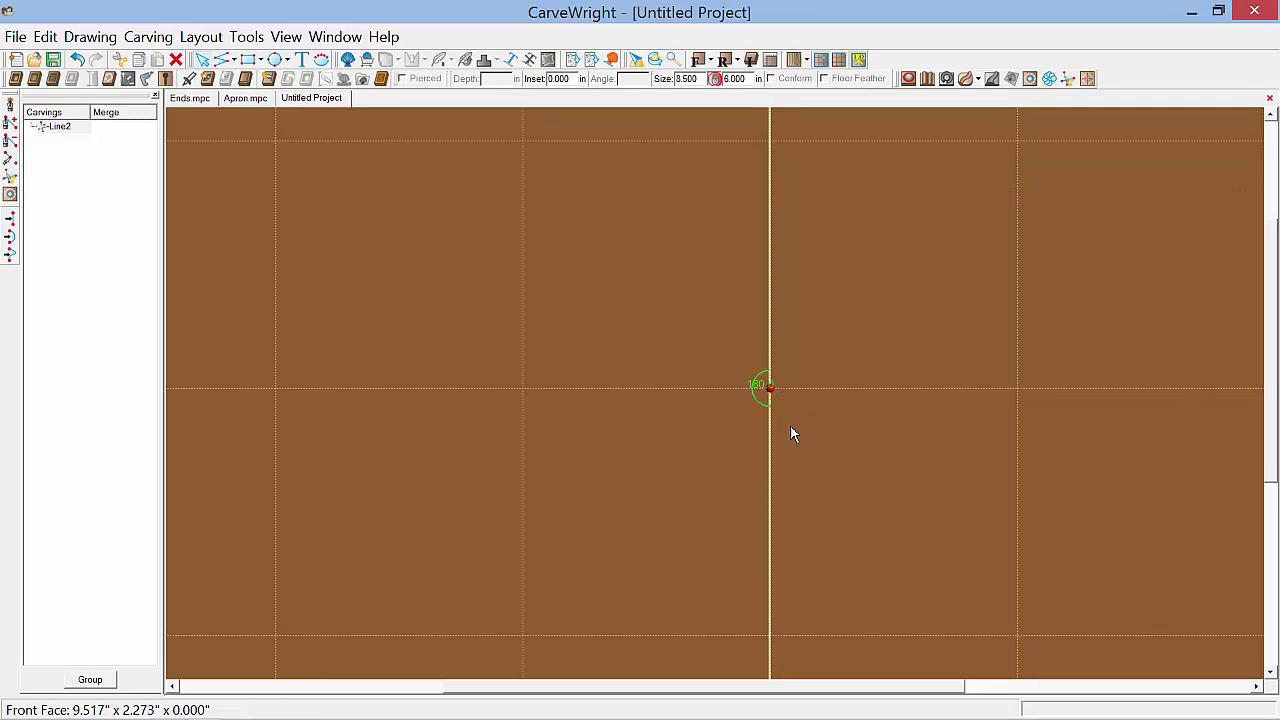
scroll(790, 431, down, 5)
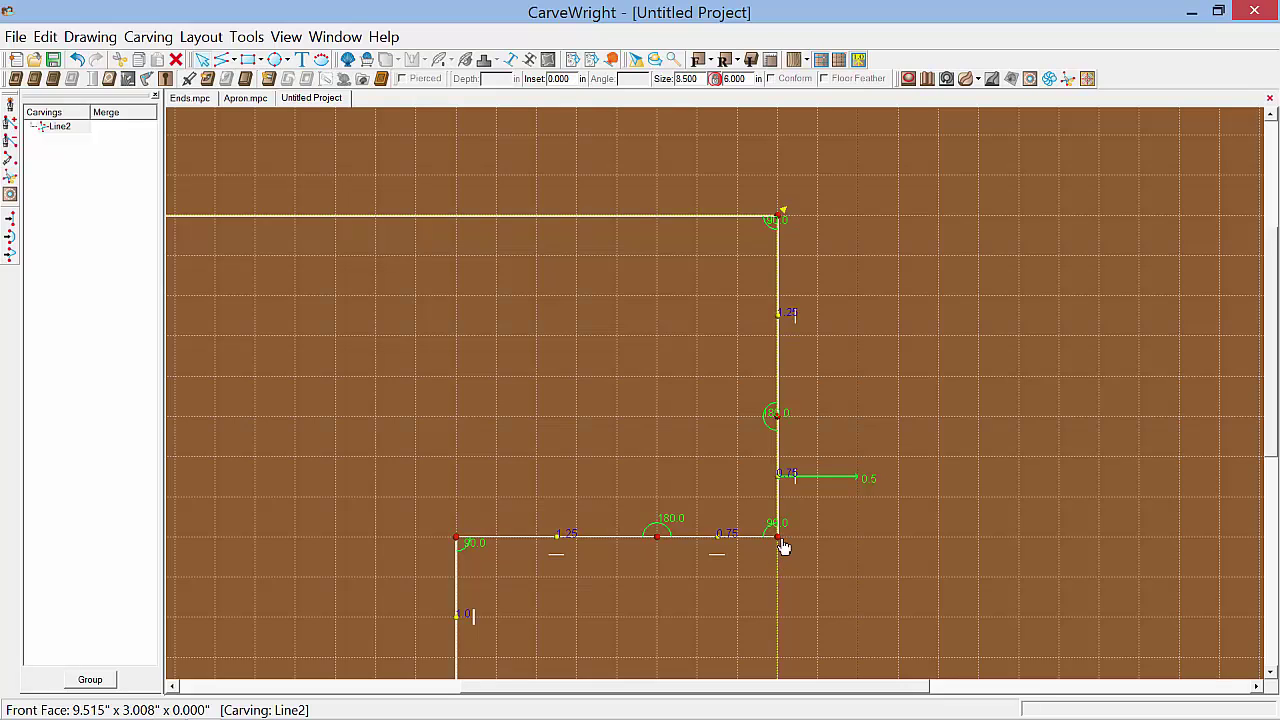
Step: Remove the corner vertex between the two new 0.75 in segments and change the diagonal that replaces them to an arc
right_click(783, 547)
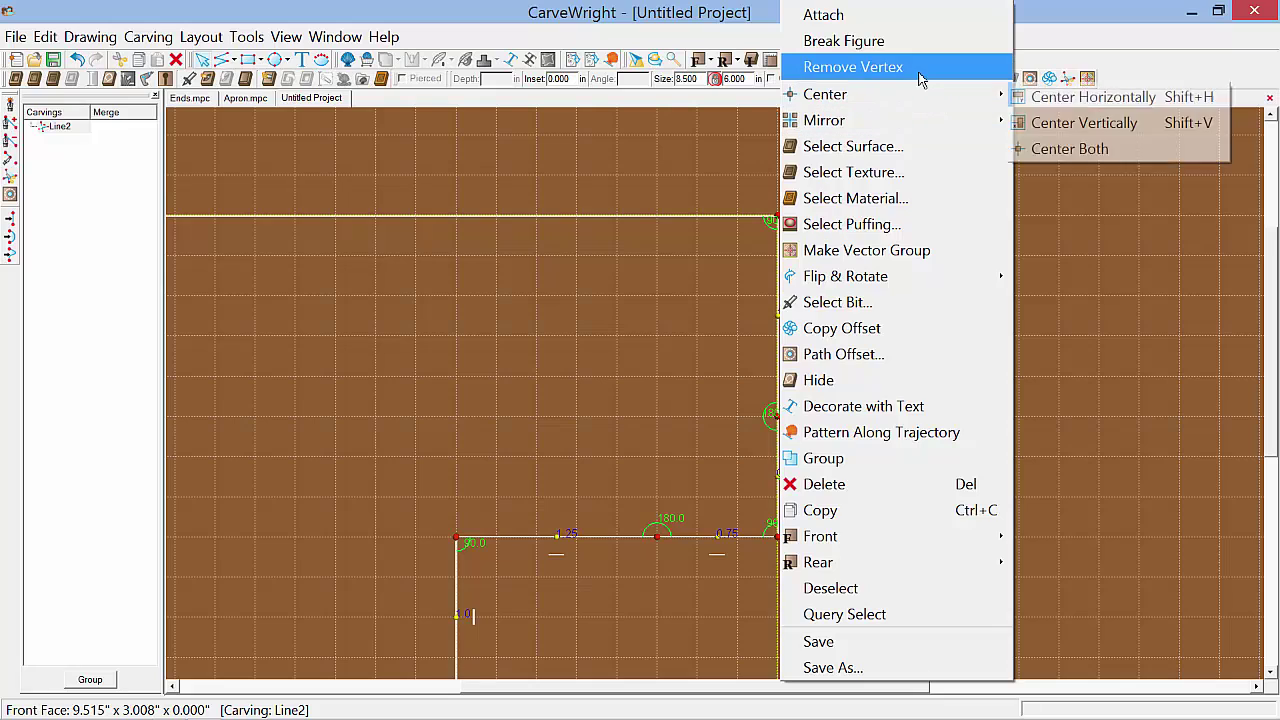
click(917, 71)
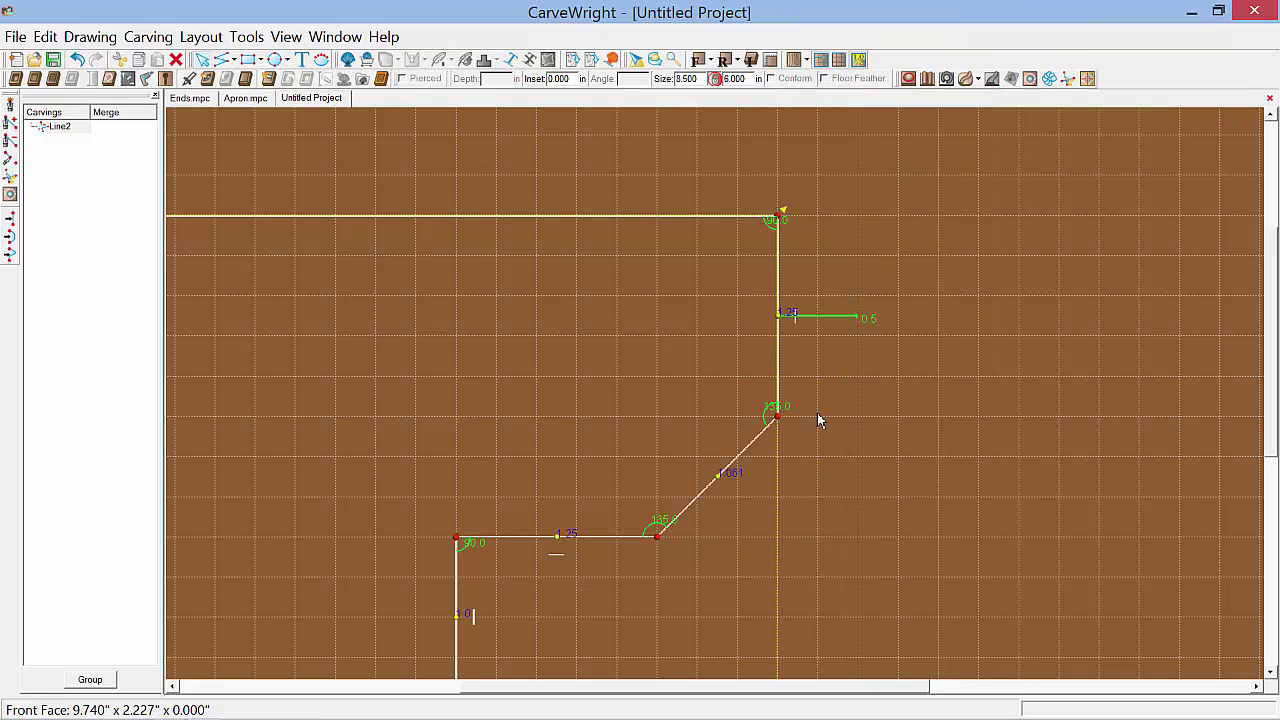
right_click(745, 454)
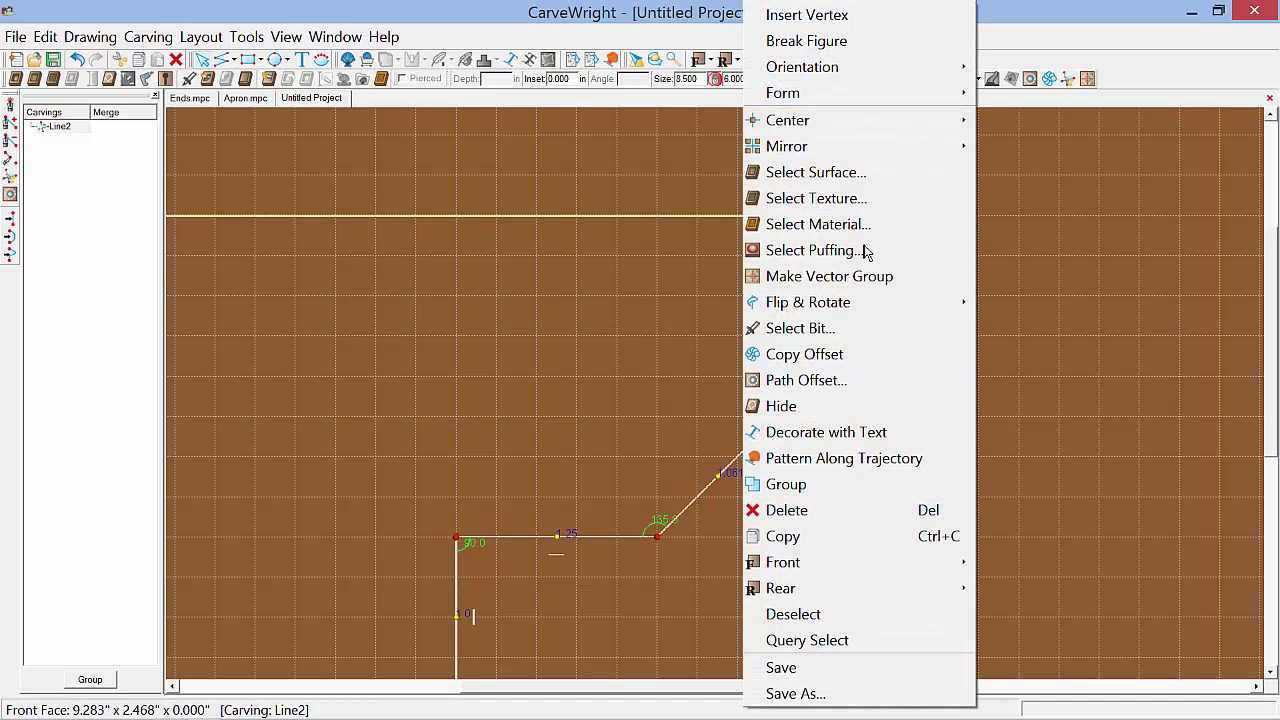
mouse_move(894, 94)
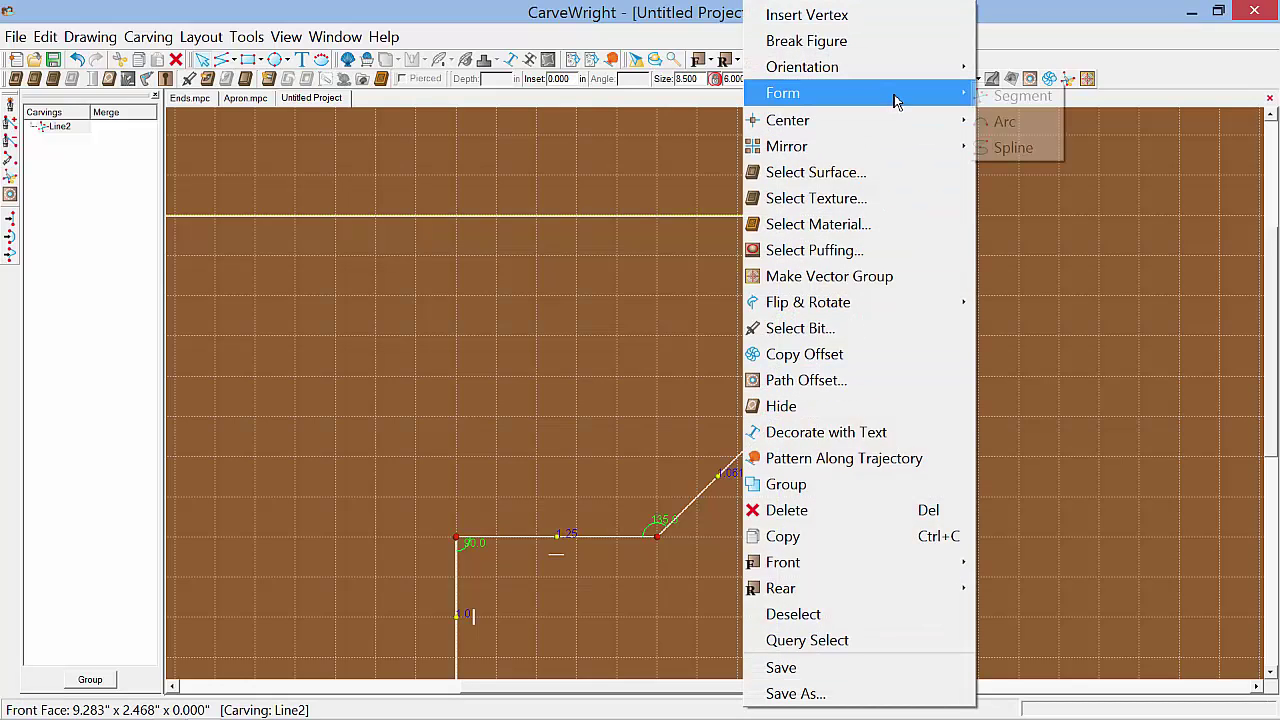
click(1003, 122)
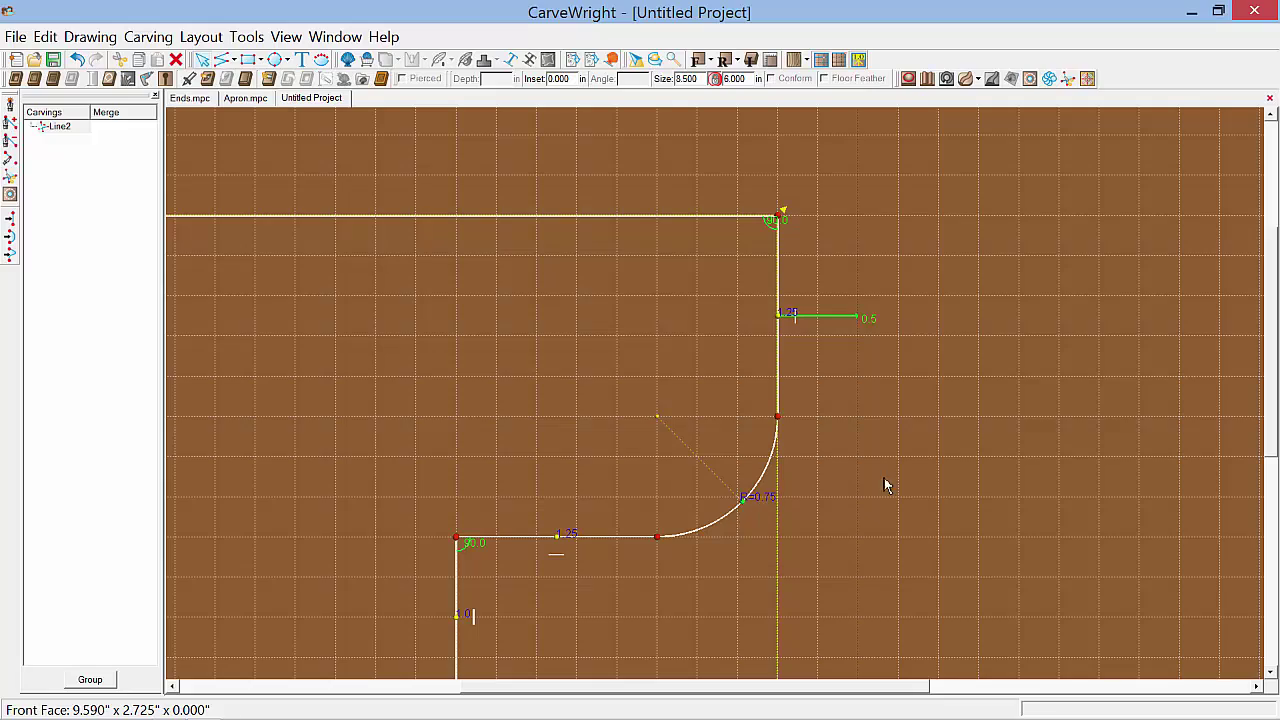
Step: Turn off snapping objects to the grid and hide the grid on the board
scroll(922, 472, down, 4)
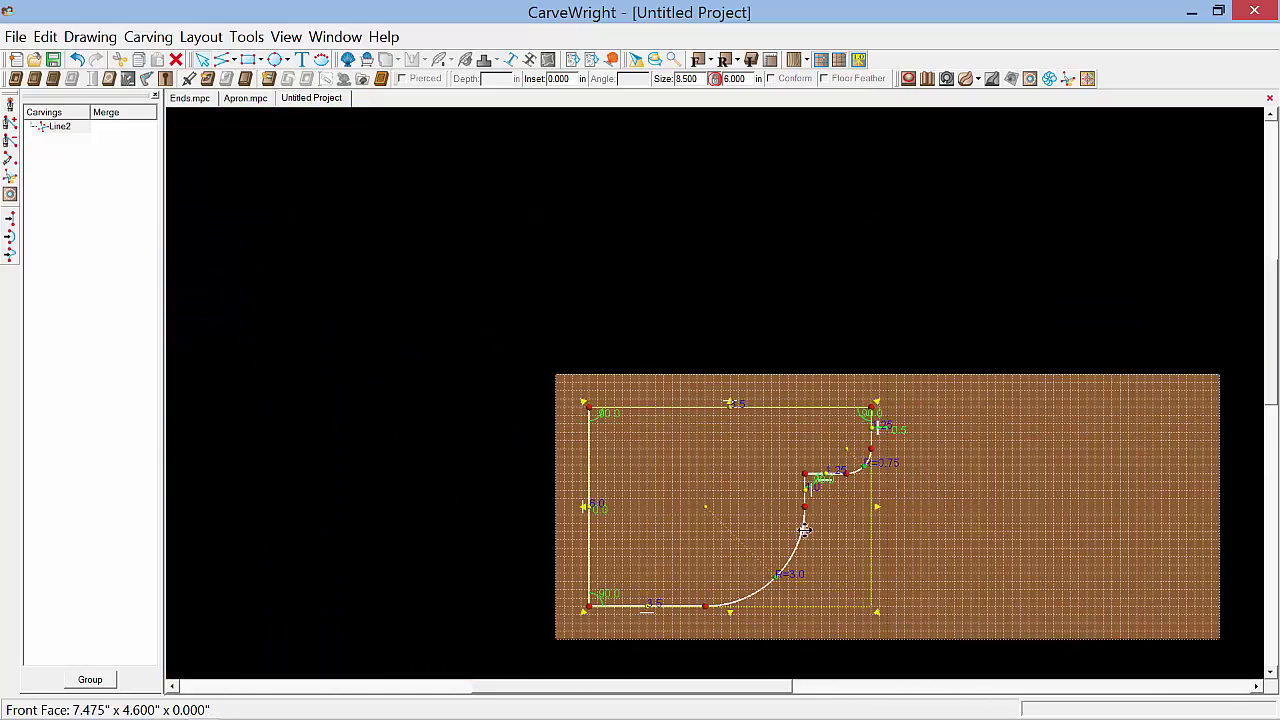
scroll(795, 535, up, 1)
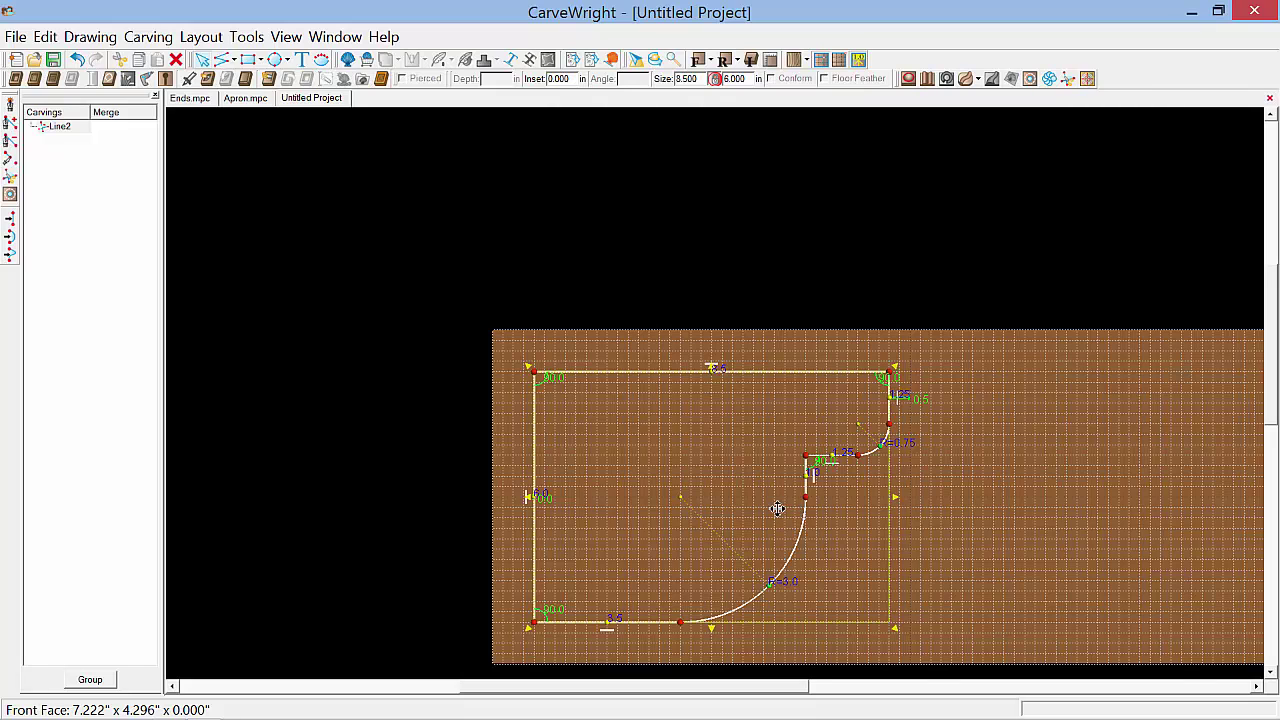
scroll(729, 510, up, 1)
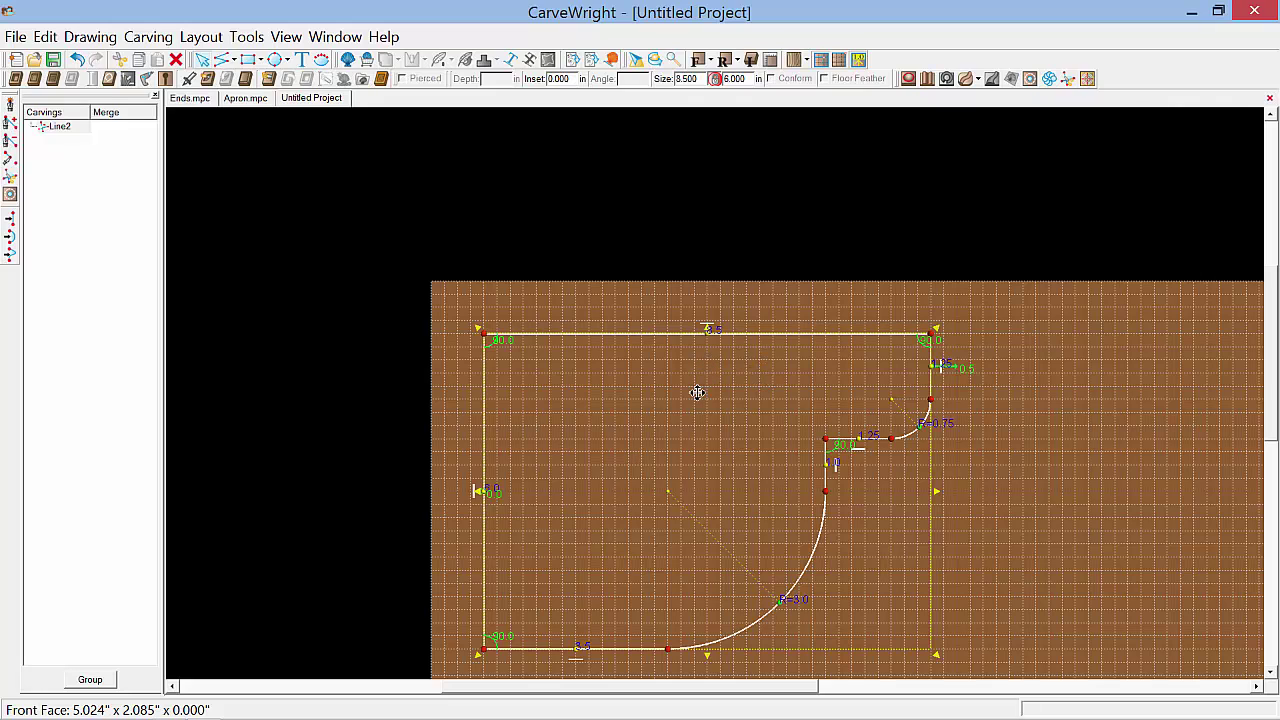
click(199, 40)
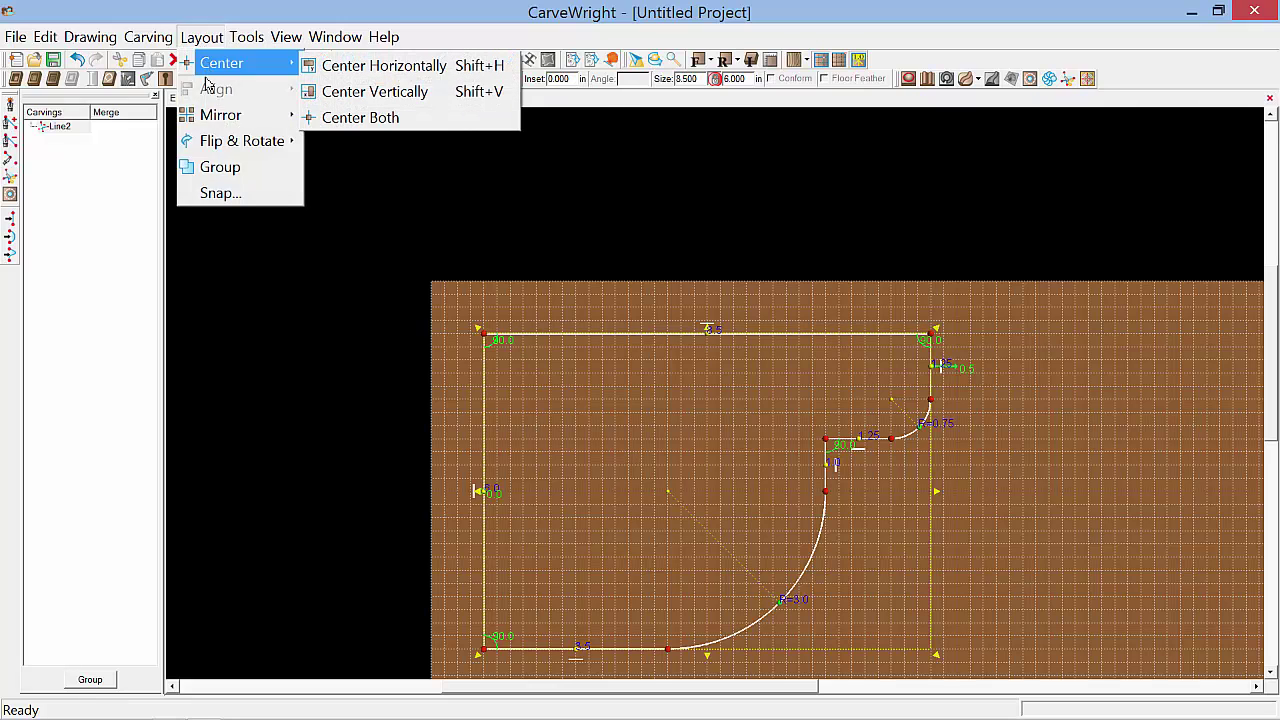
click(220, 193)
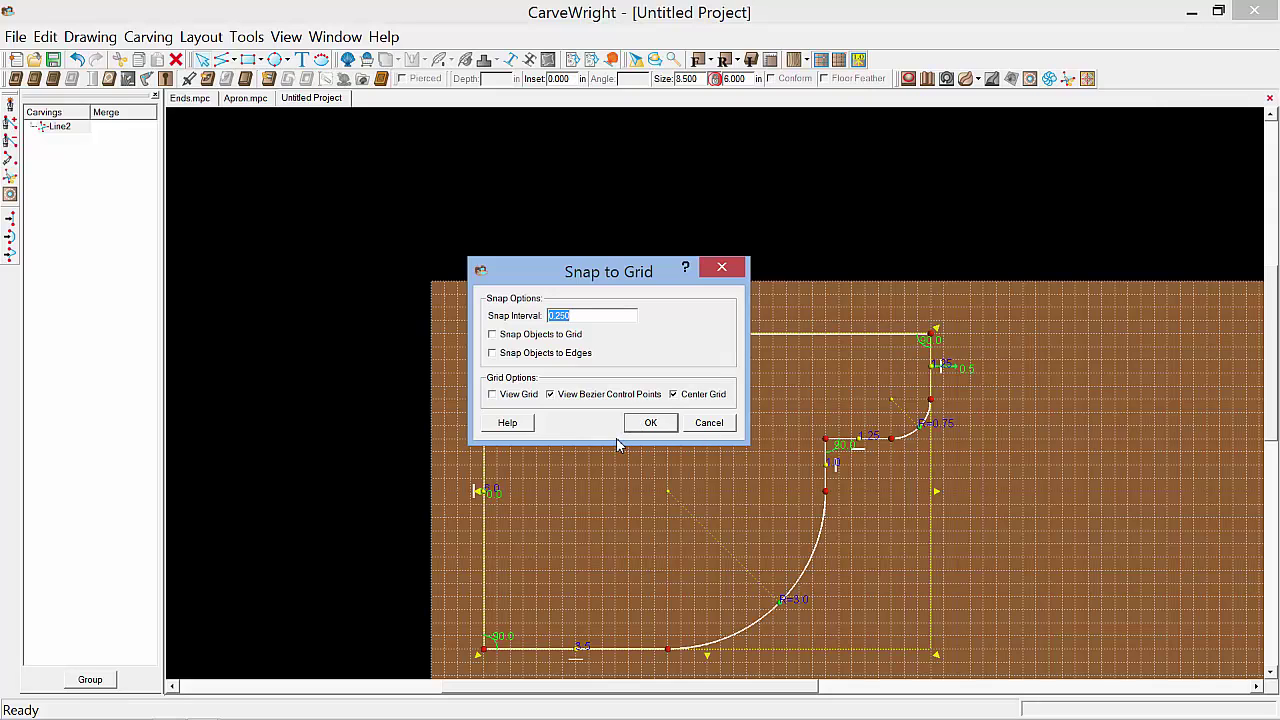
click(646, 424)
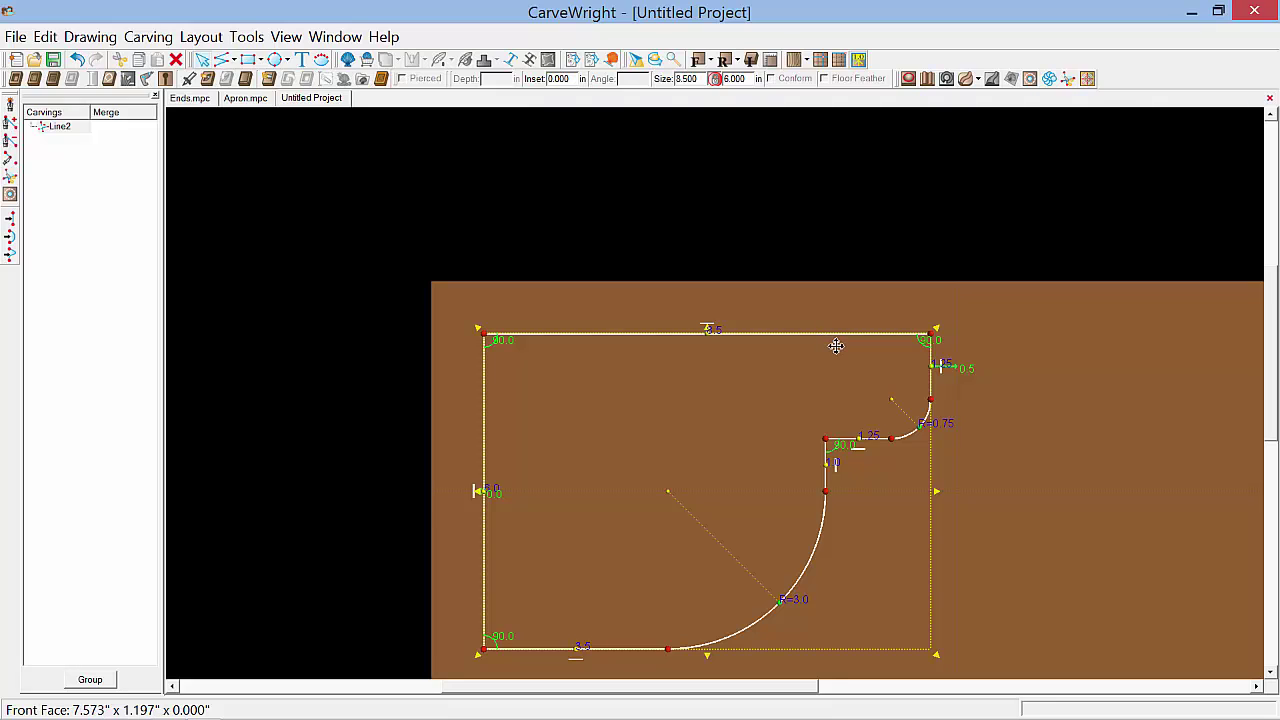
Step: Create a path offset 0.5 in inside the end-panel outline with the Corner fillet style
click(1030, 79)
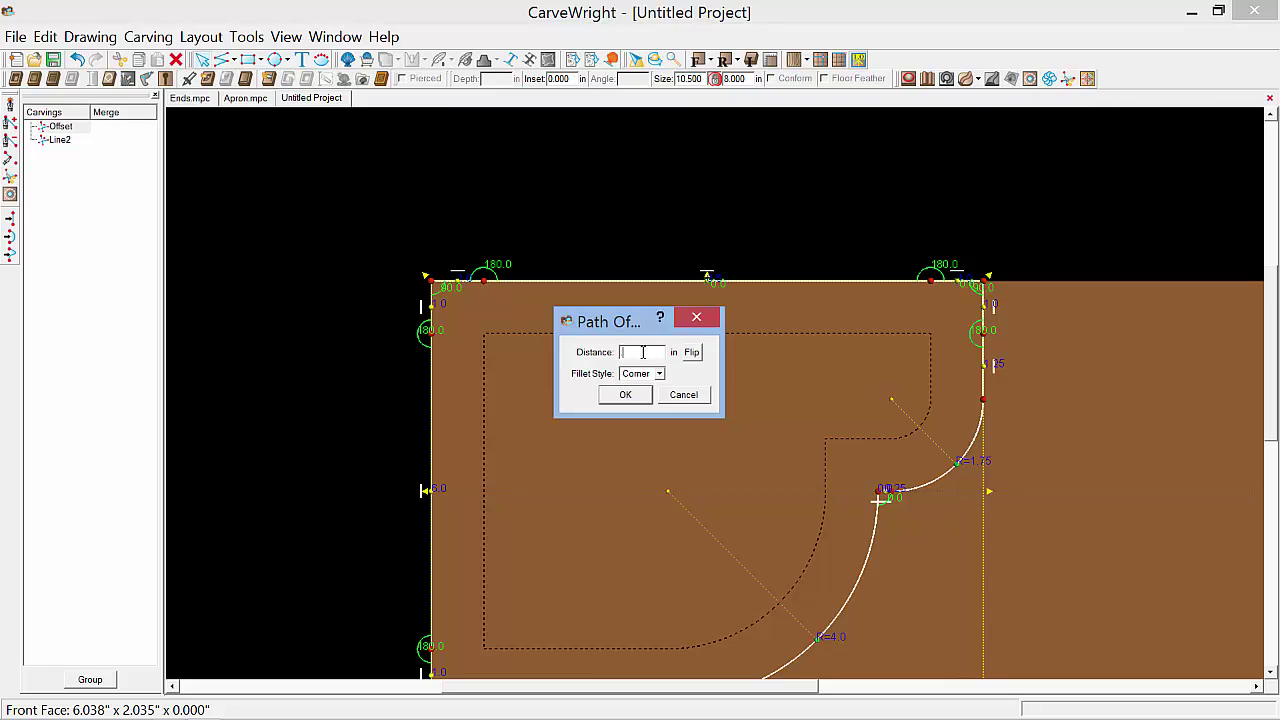
click(697, 354)
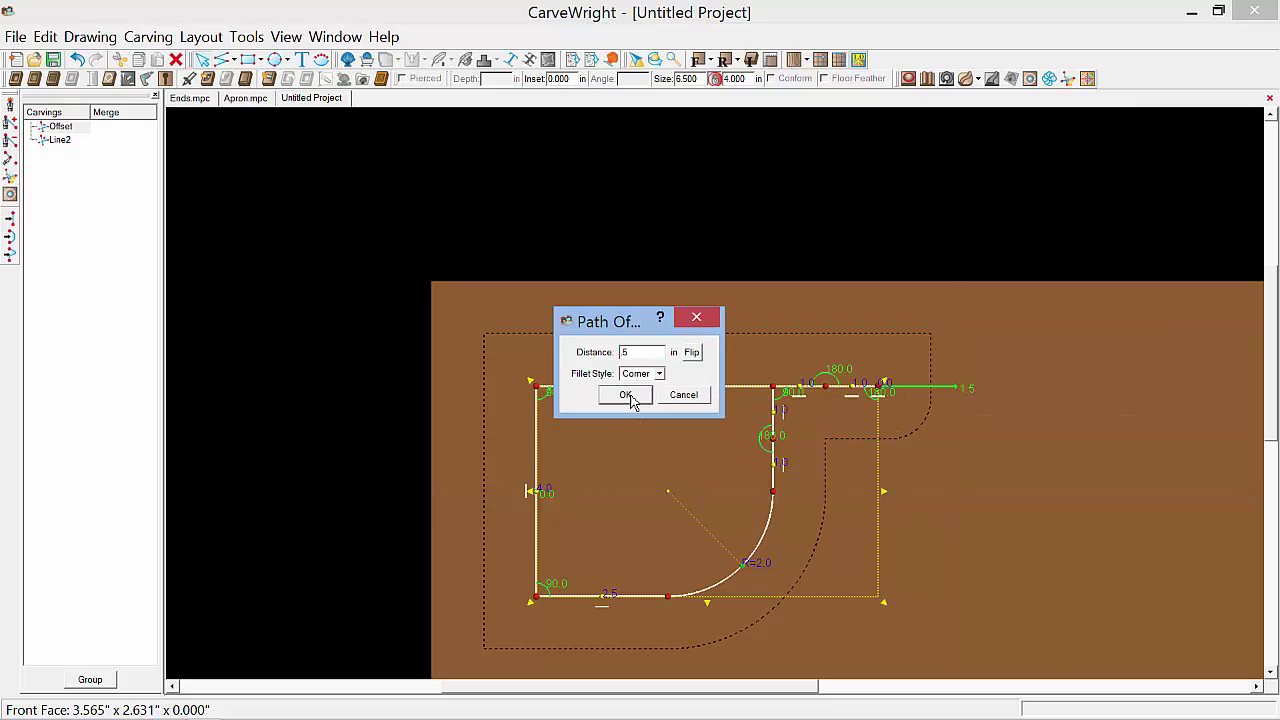
click(627, 396)
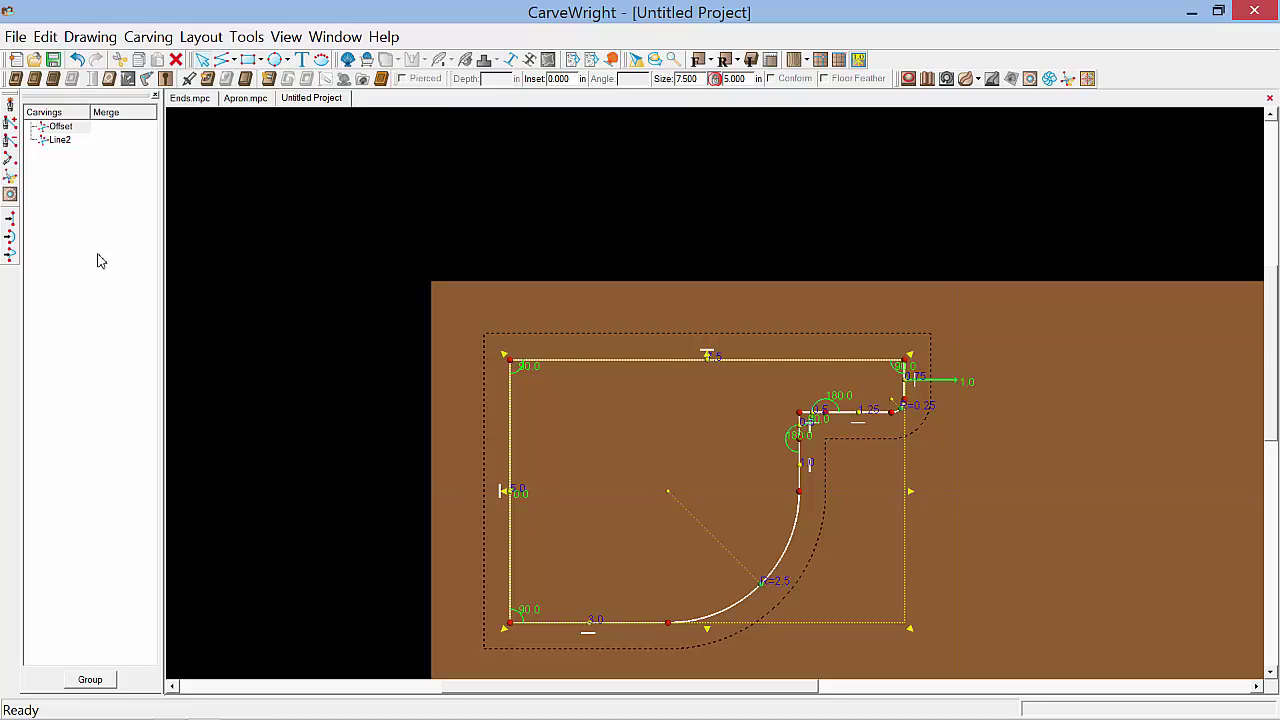
Step: Rename the inner offset path in the carving list as Recess
click(63, 128)
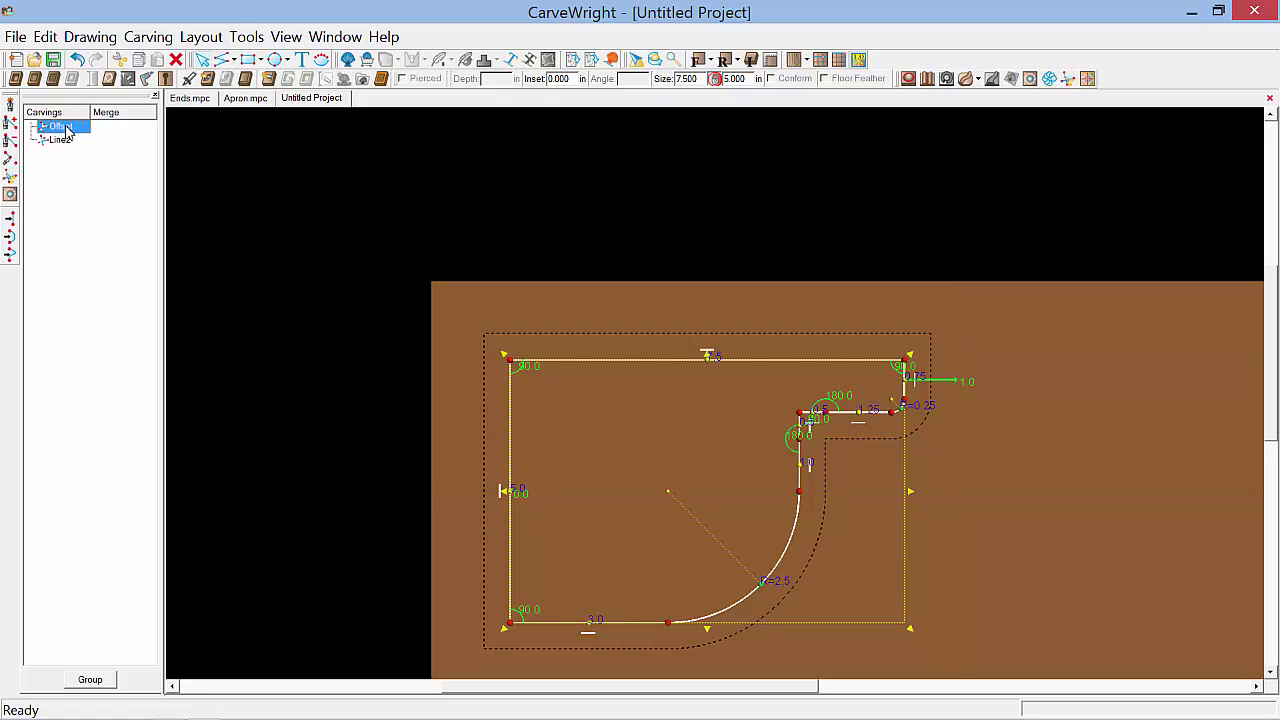
right_click(67, 131)
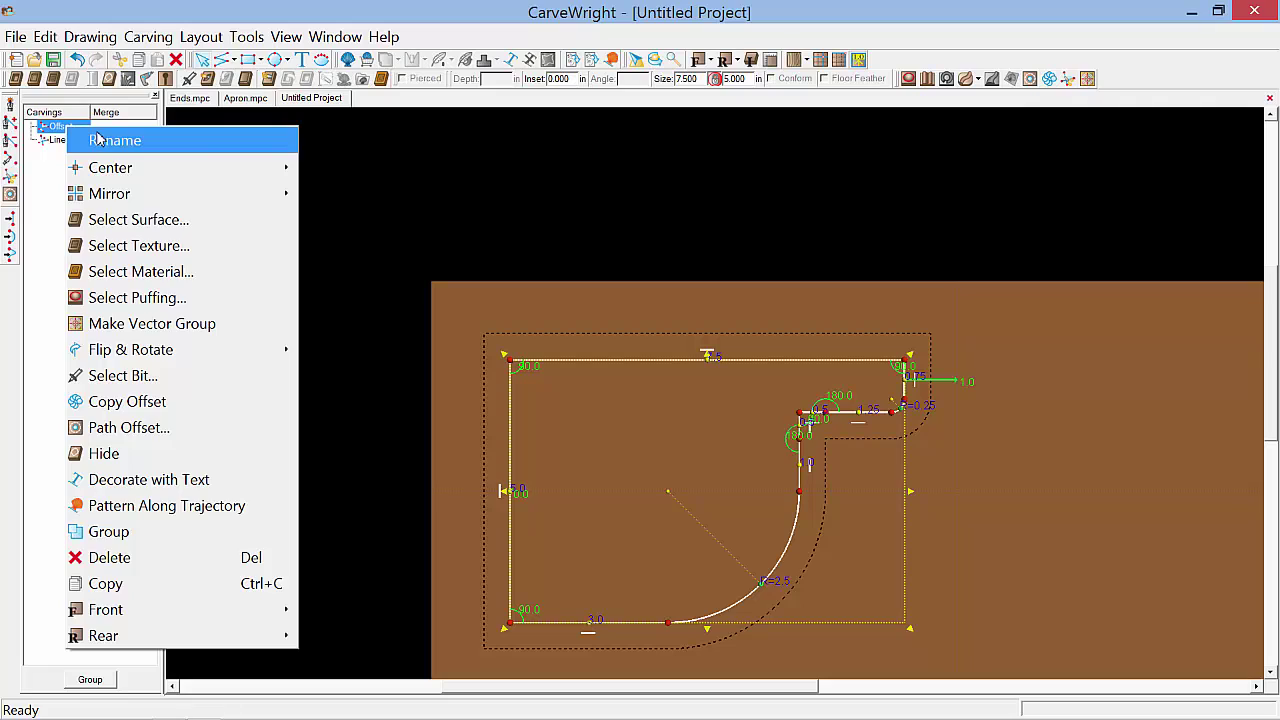
click(98, 135)
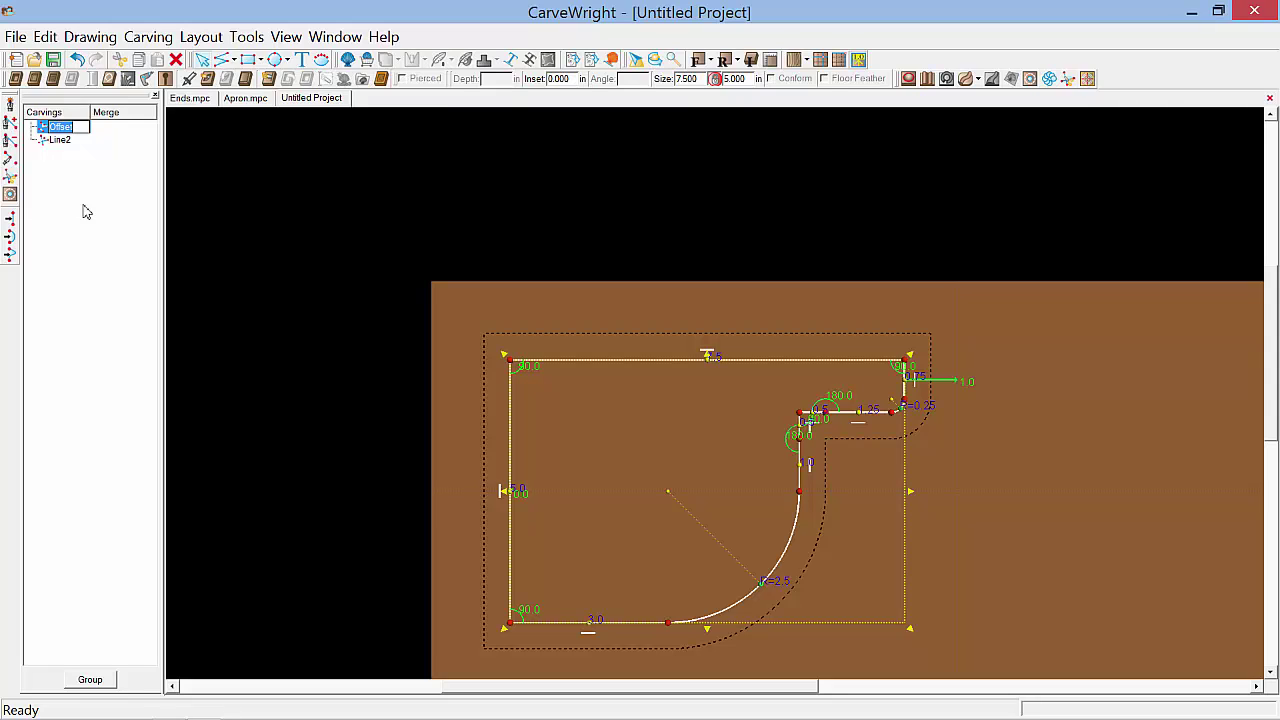
text(Recess)
key(Return)
Step: Rename the outer end-panel outline in the carving list as Perimeter
click(494, 334)
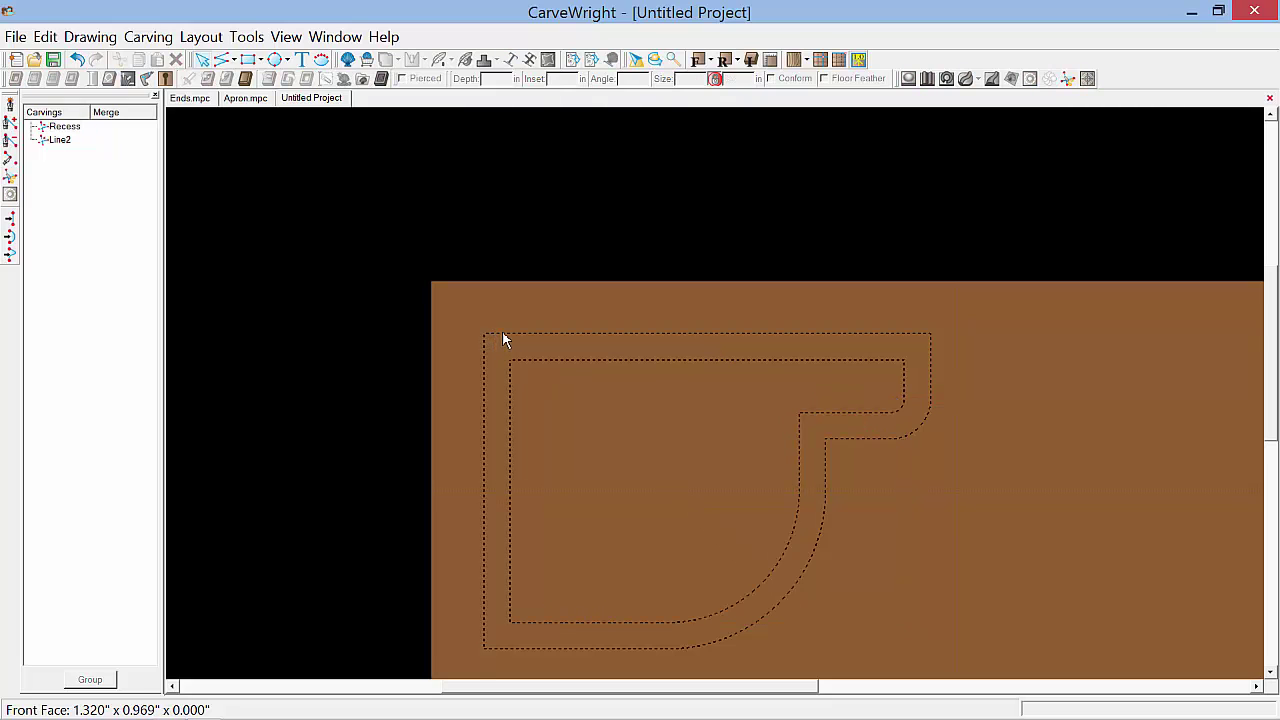
click(502, 337)
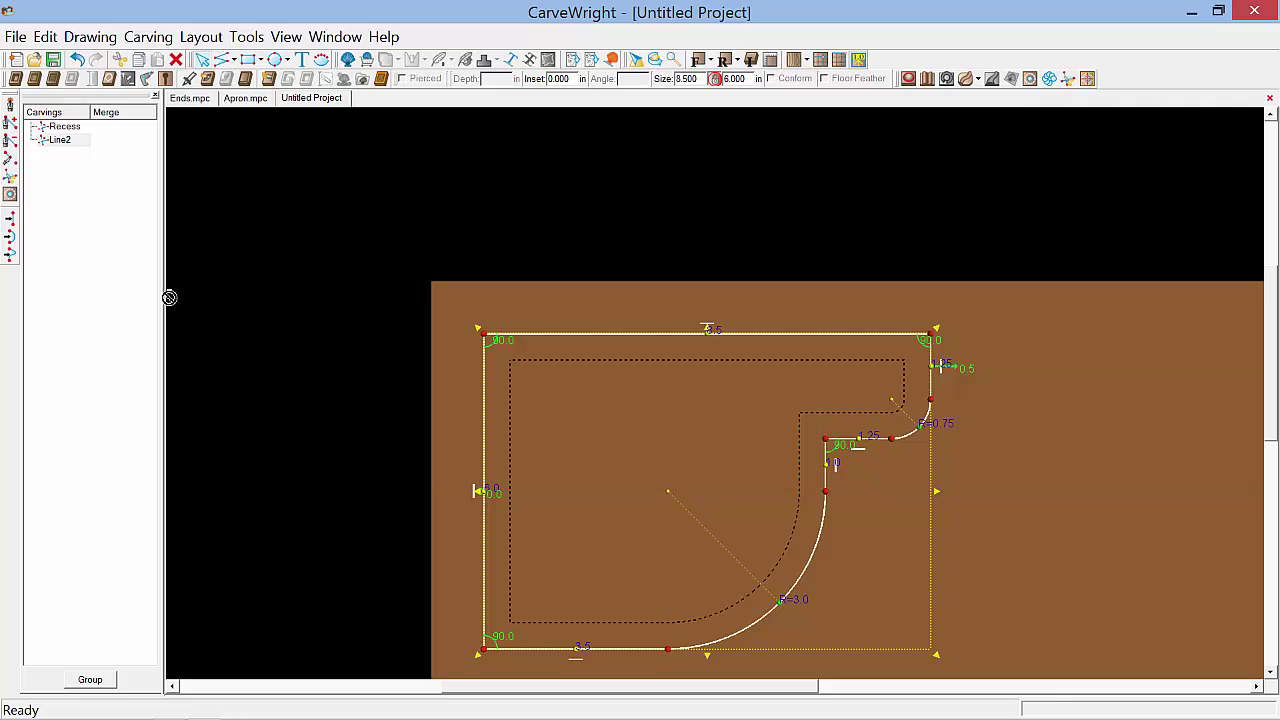
click(61, 145)
right_click(64, 147)
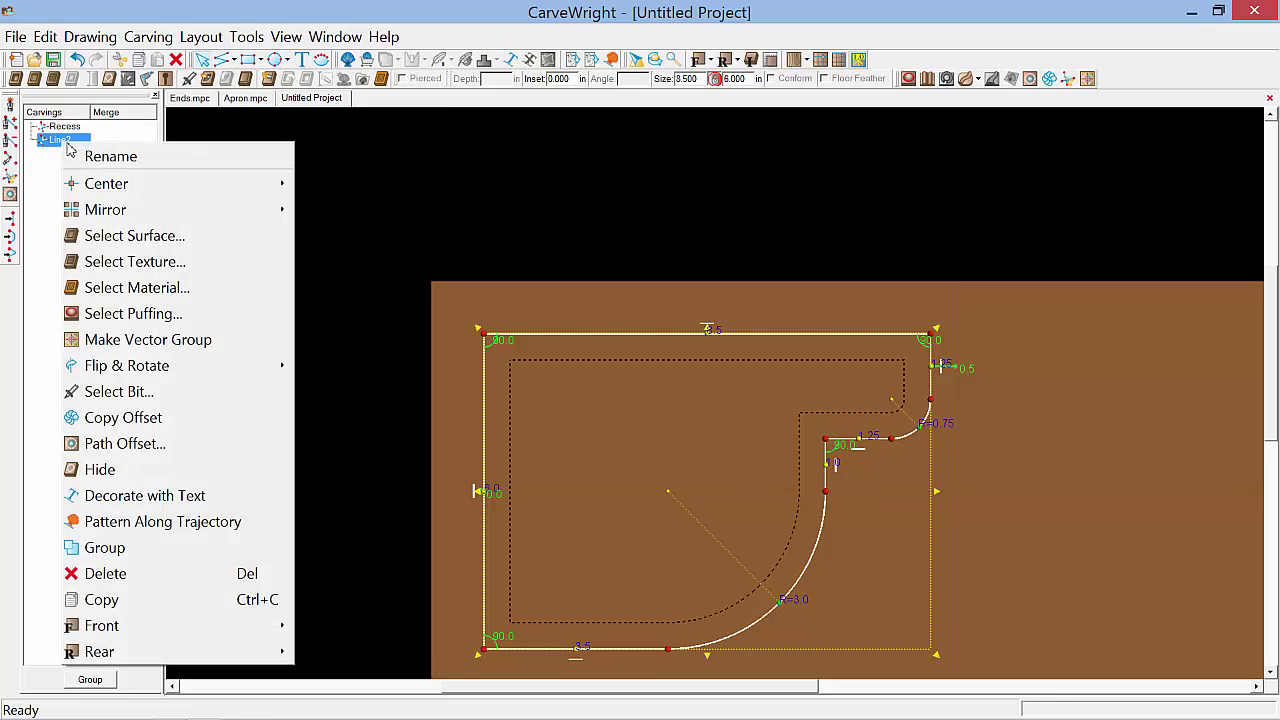
click(136, 158)
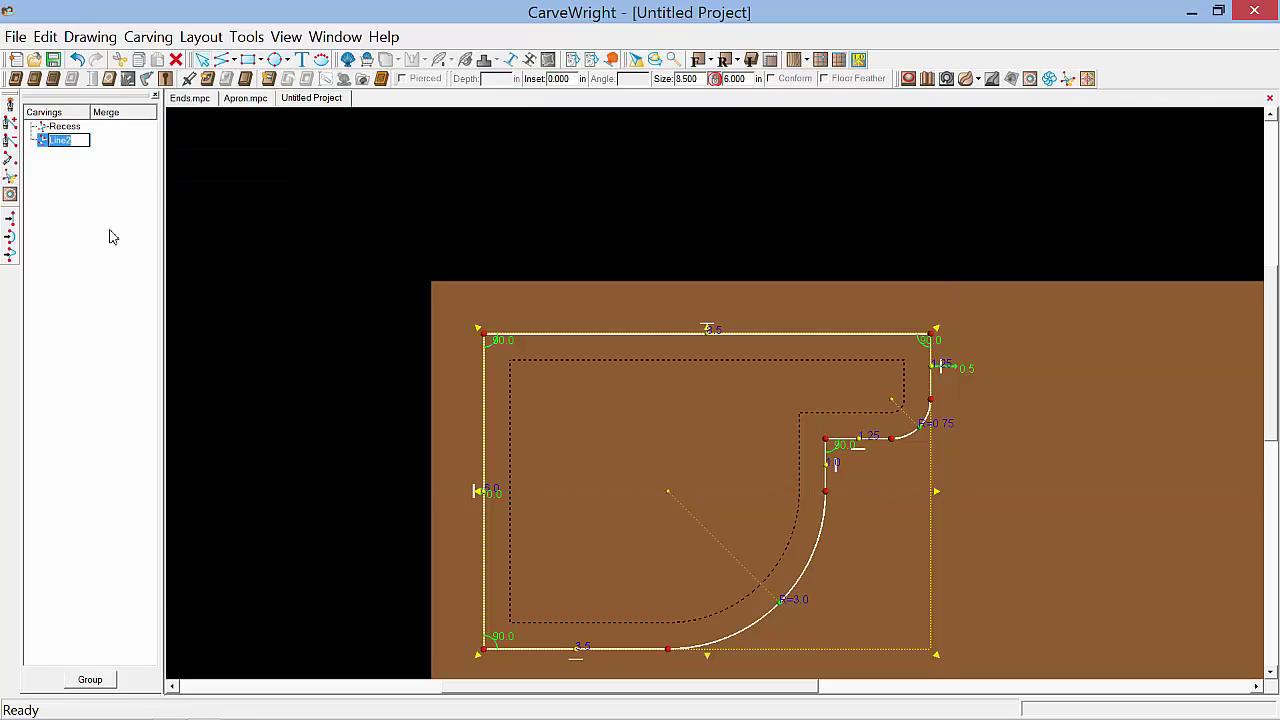
text(Perimeter)
key(Return)
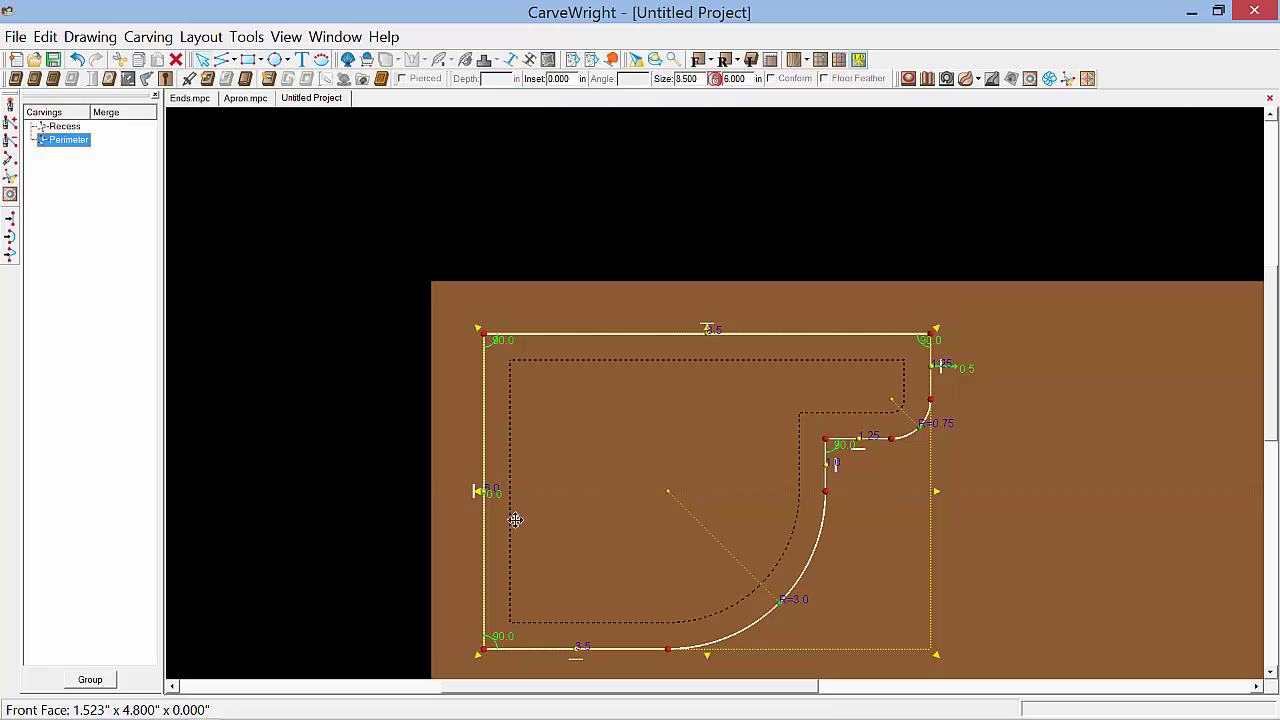
Step: Copy the Perimeter outline and paste a duplicate onto the board
click(518, 332)
right_click(519, 338)
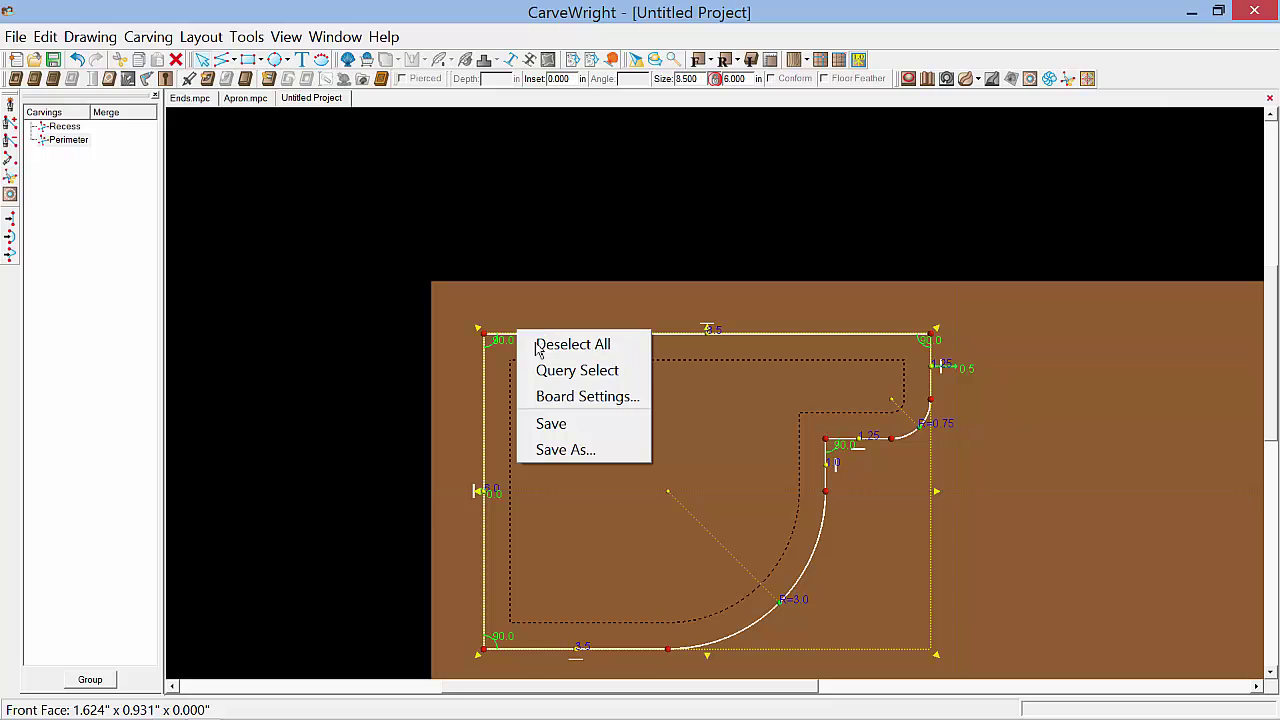
click(487, 380)
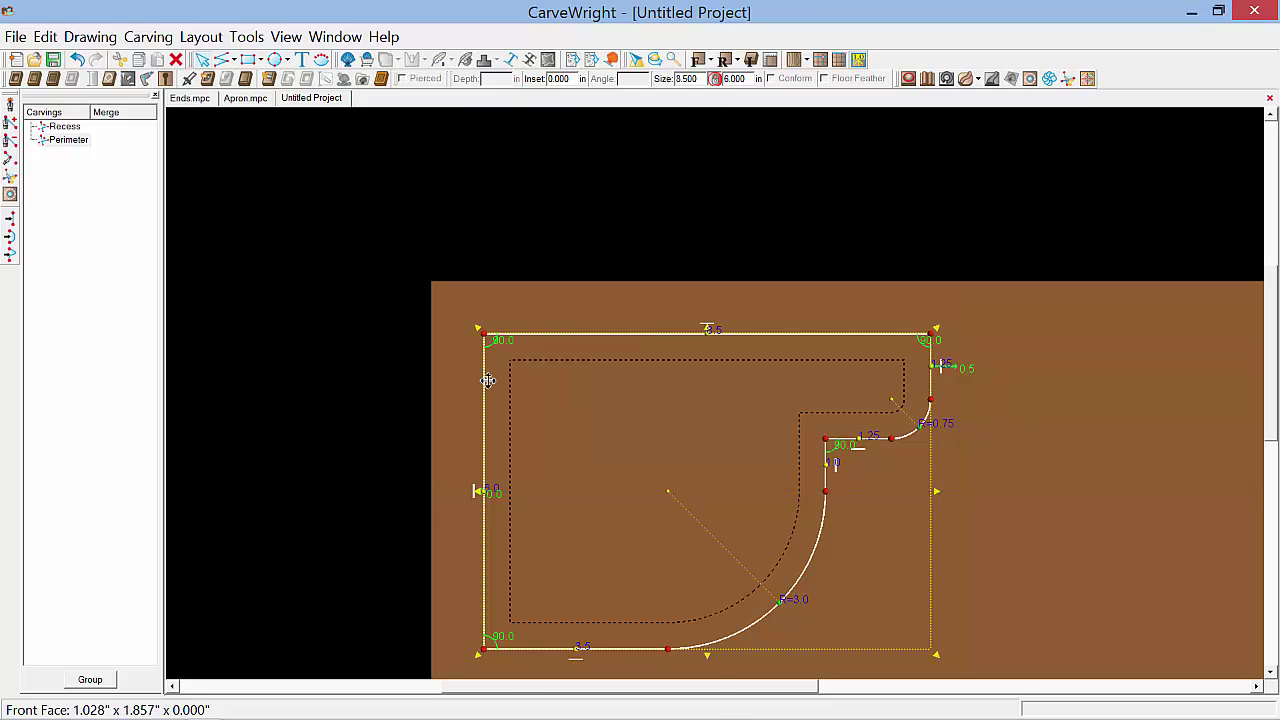
right_click(487, 380)
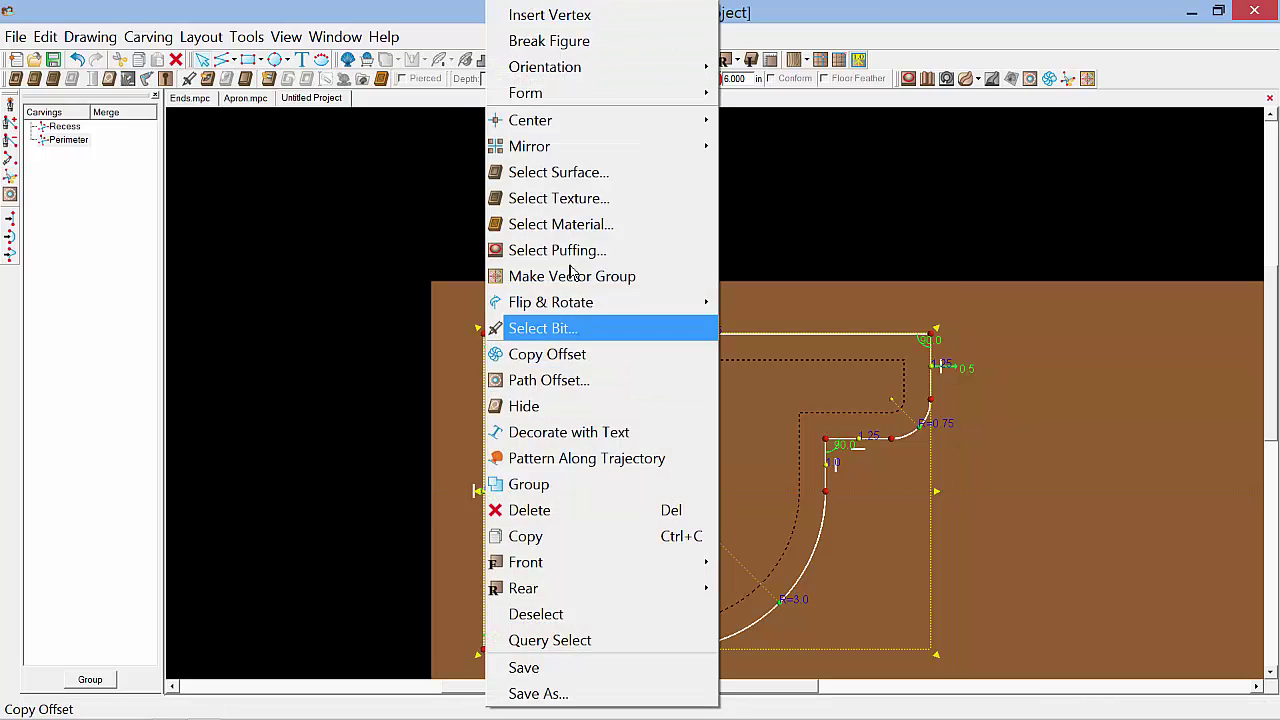
click(583, 540)
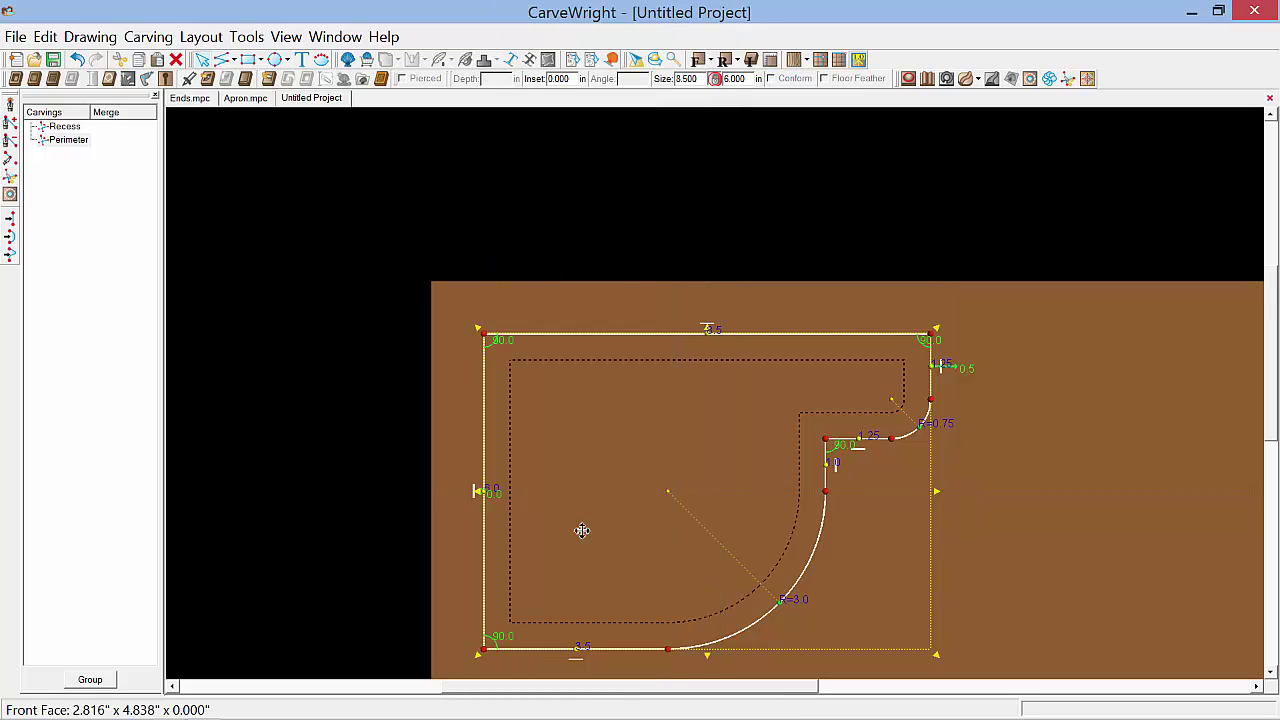
right_click(596, 436)
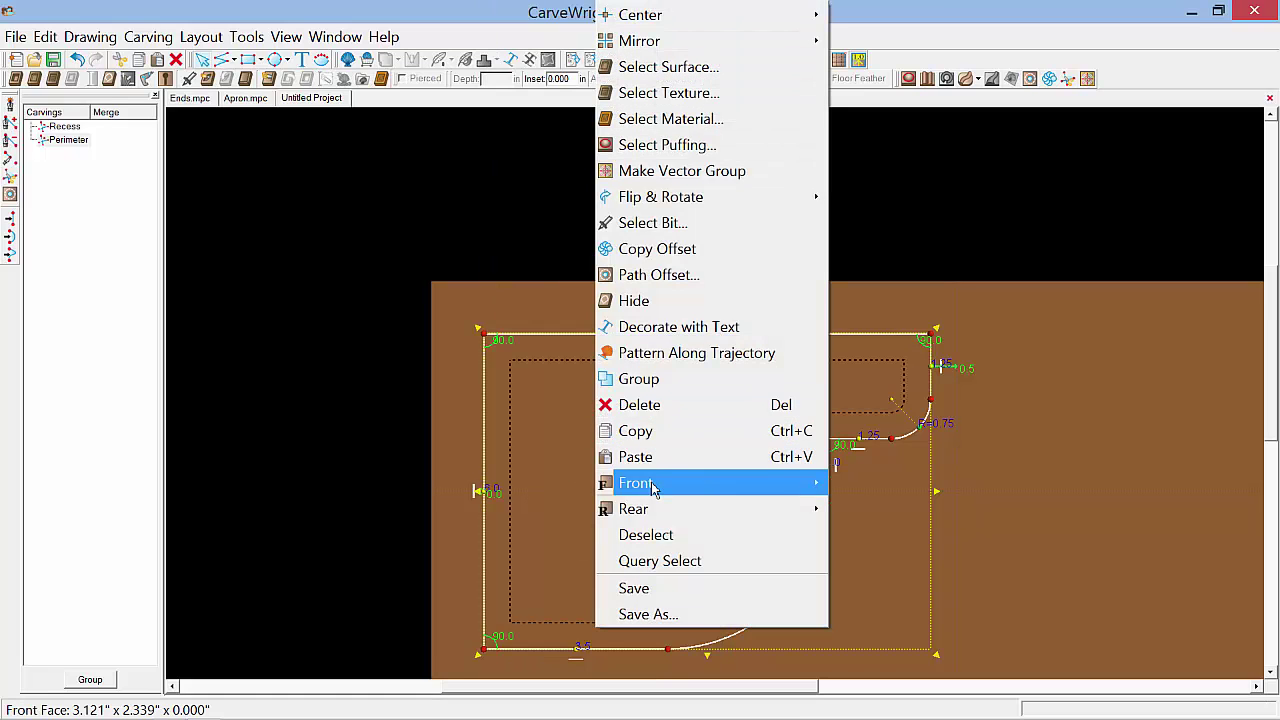
click(651, 458)
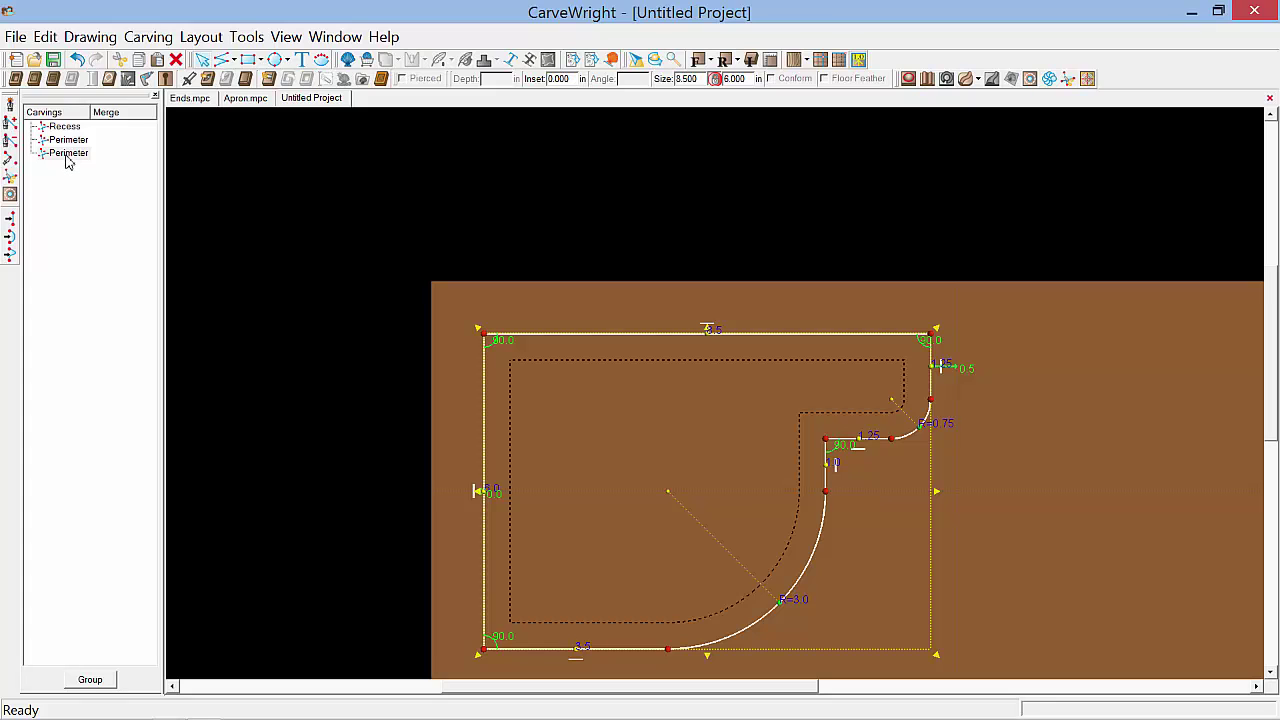
Step: Rename the pasted duplicate of the outline as Cutout
right_click(67, 155)
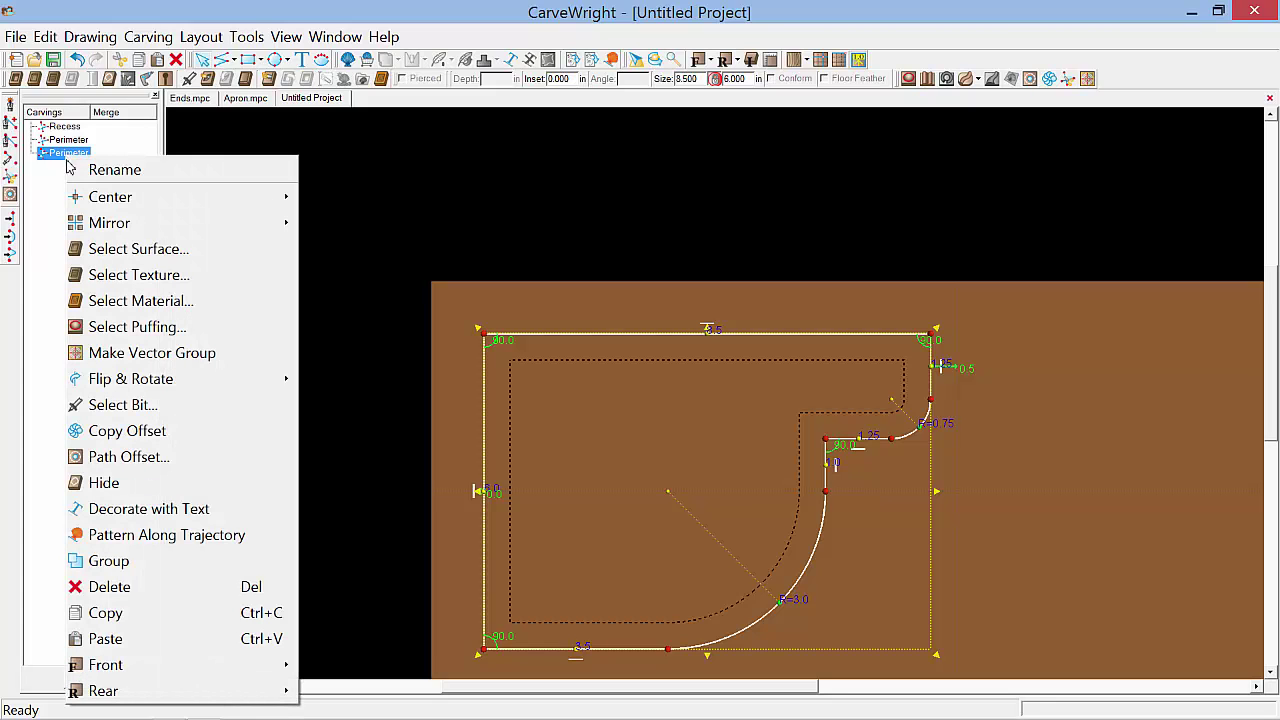
click(97, 171)
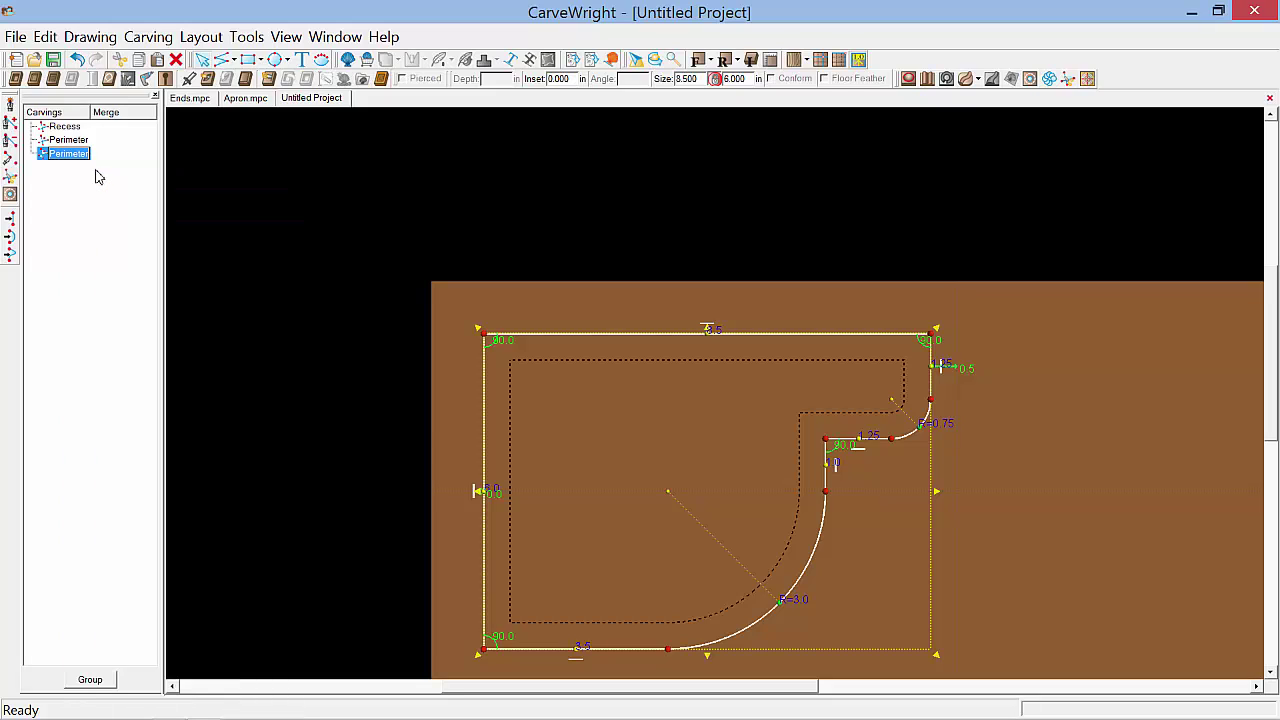
text(Cutout)
key(Return)
Step: Open the profile editor for a Sweep with the Corner style on the Perimeter path
click(68, 141)
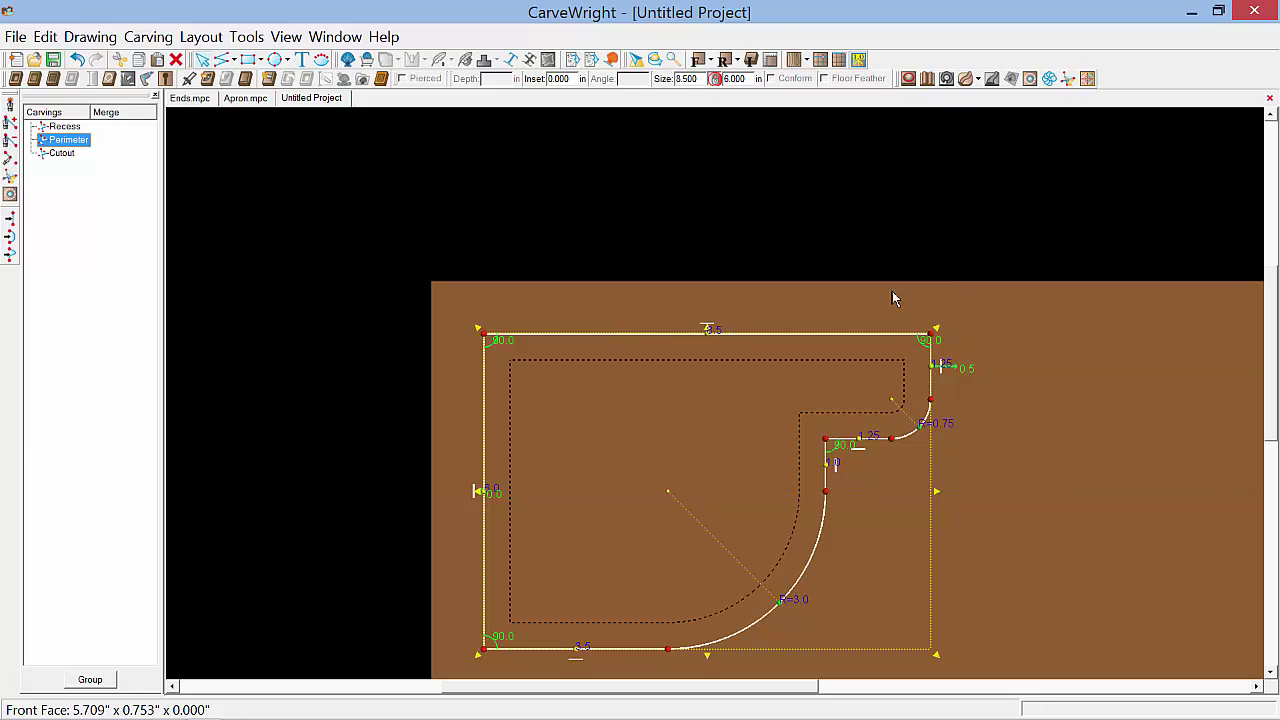
click(979, 80)
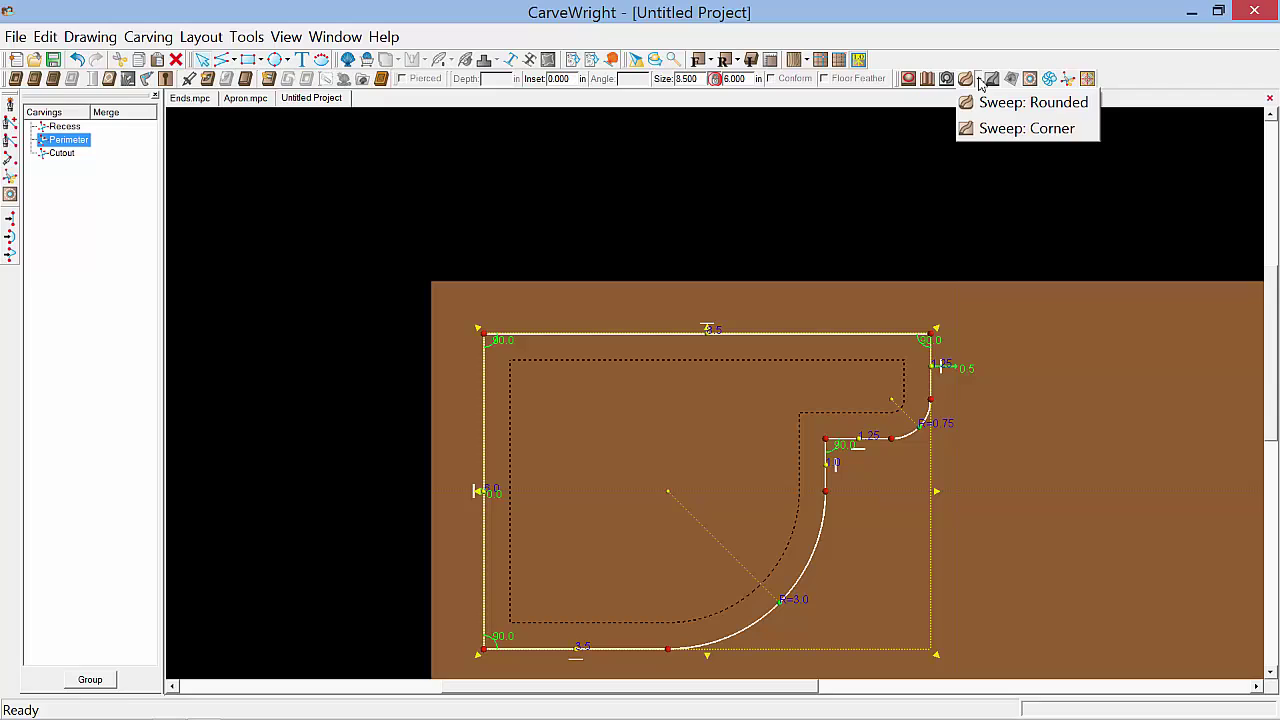
click(985, 130)
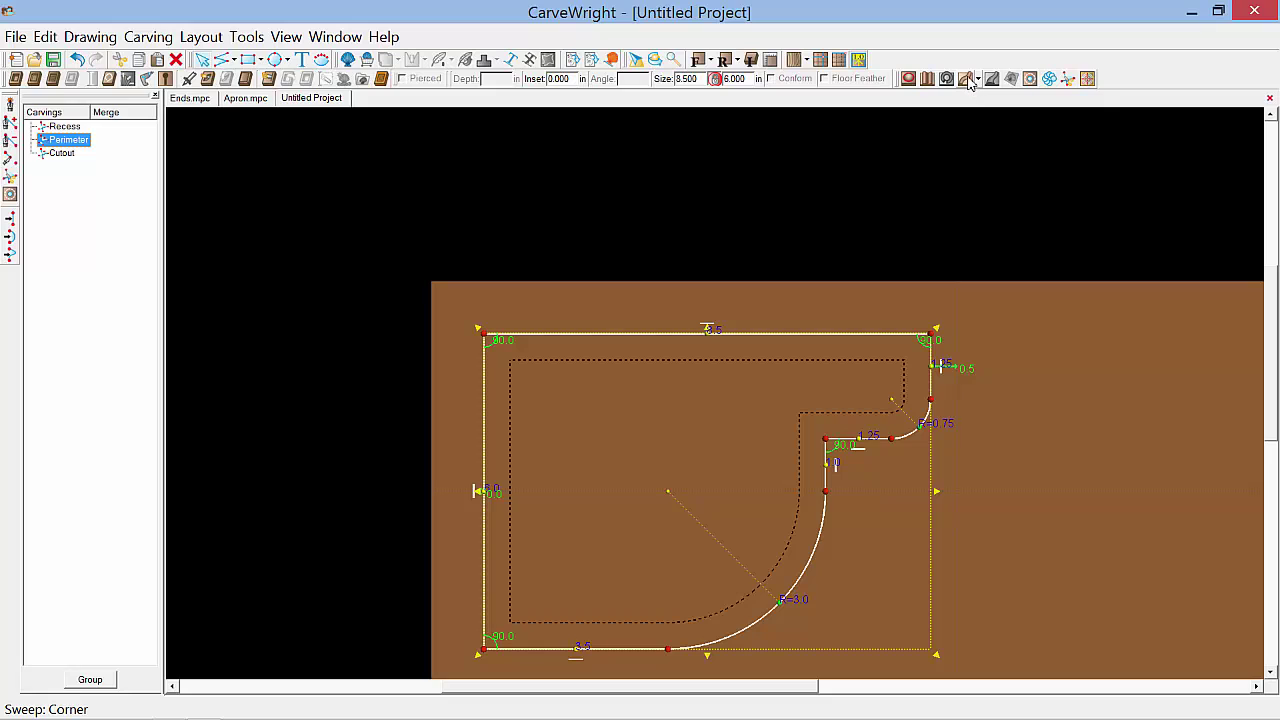
click(968, 82)
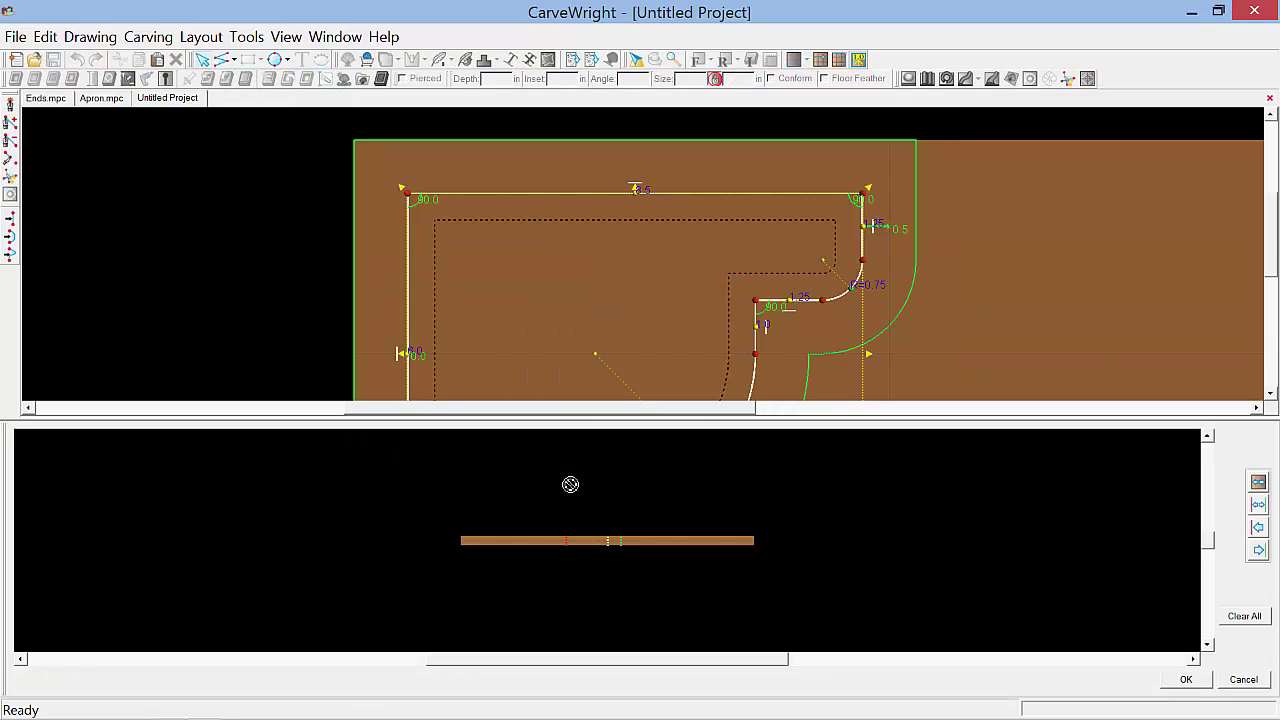
scroll(589, 547, up, 2)
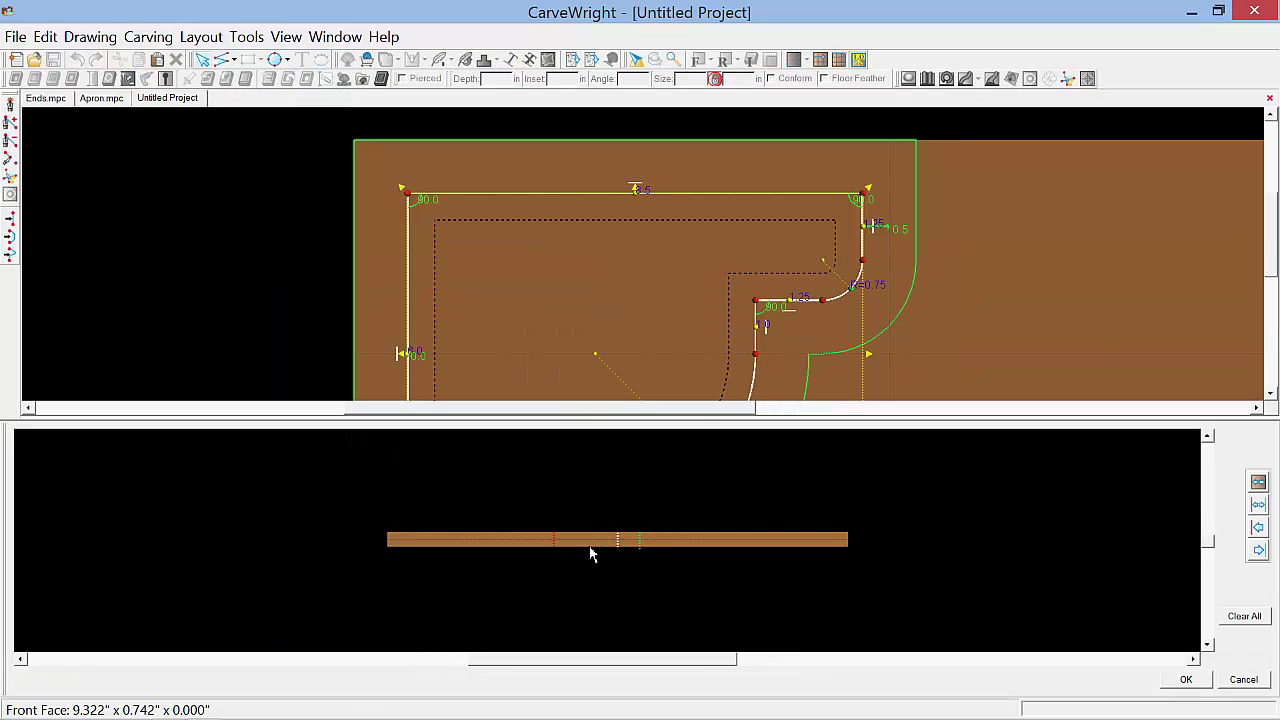
scroll(590, 550, up, 4)
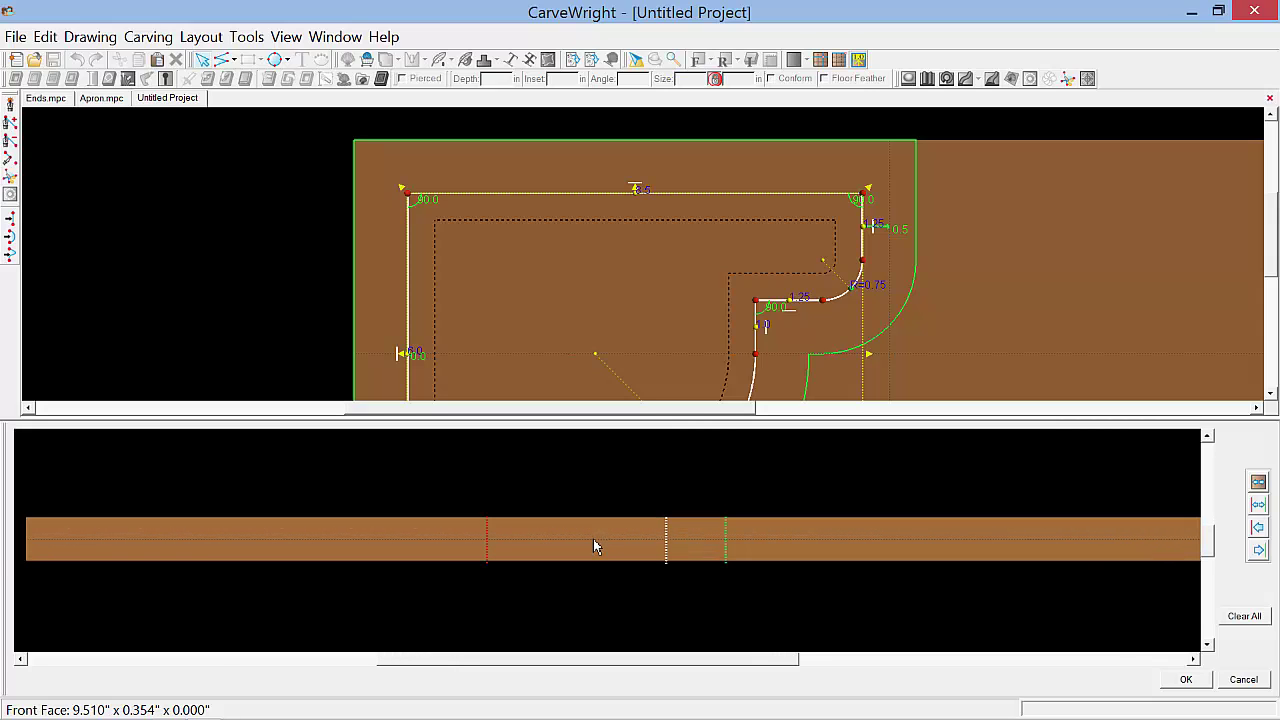
scroll(593, 540, up, 2)
scroll(695, 525, up, 3)
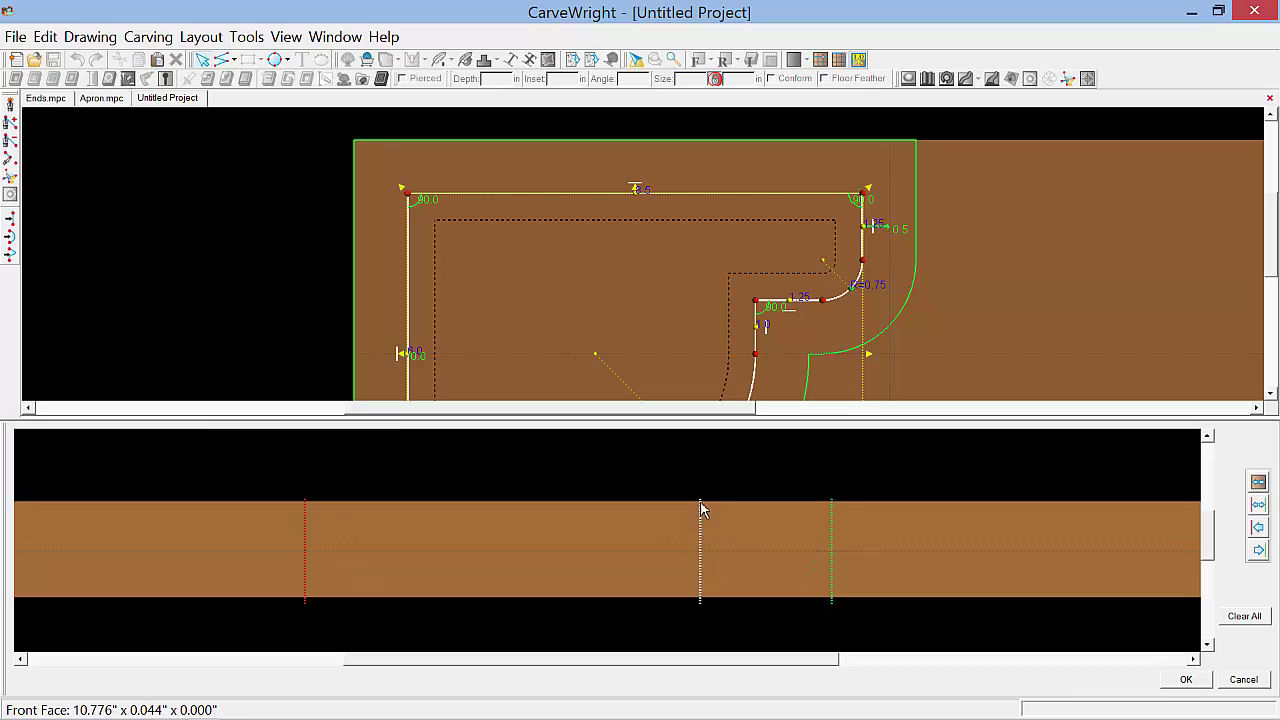
scroll(700, 517, up, 1)
scroll(700, 517, up, 1)
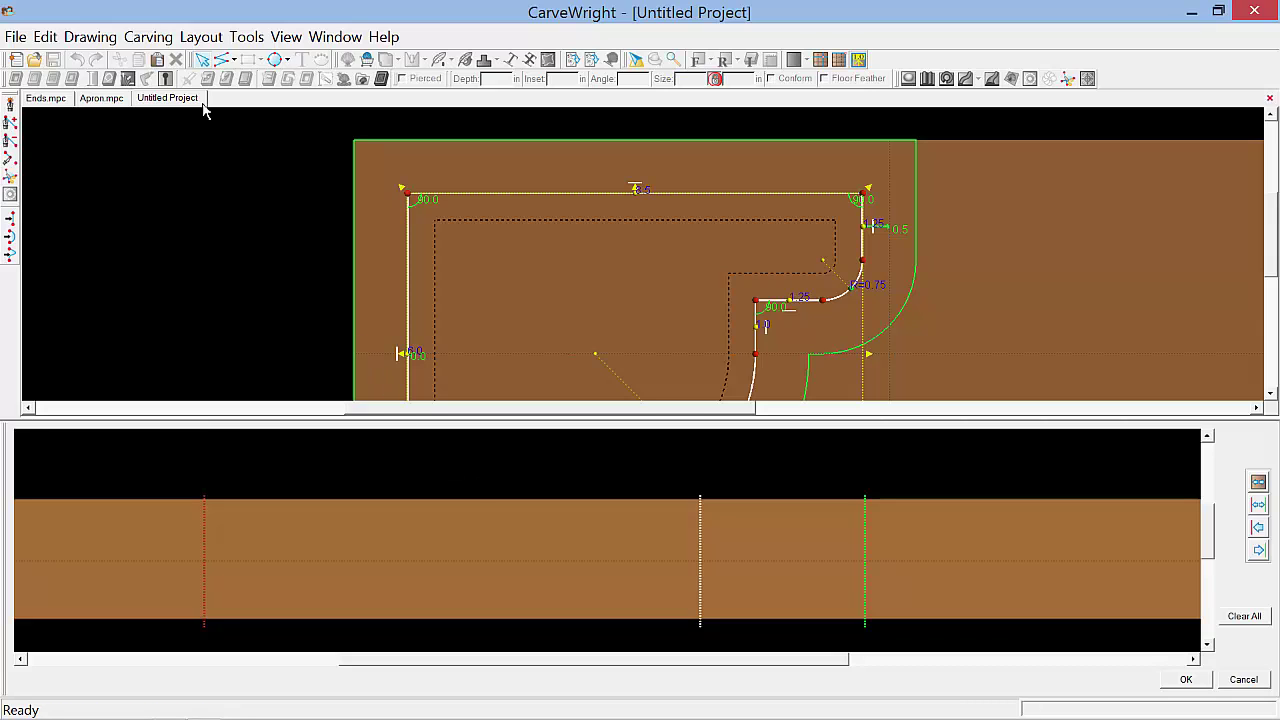
Step: Turn on Snap Objects to Grid at a 0.125 interval and make the grid visible
click(206, 38)
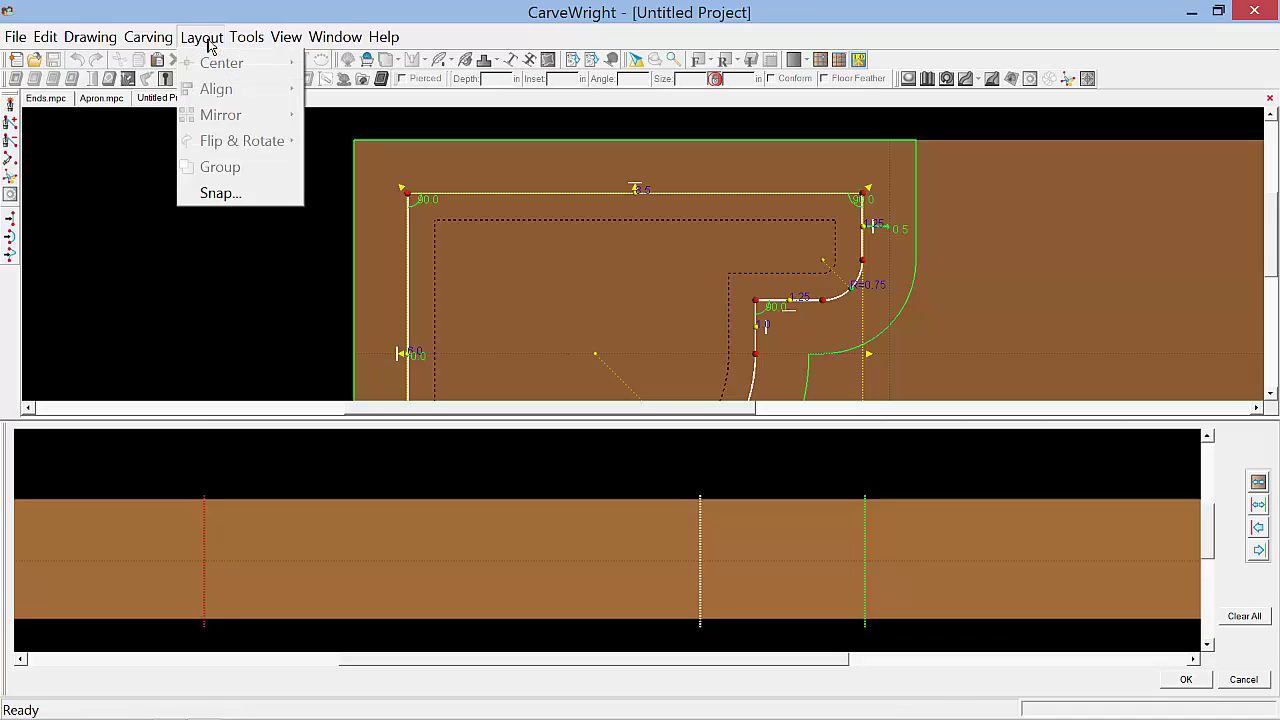
click(221, 193)
click(582, 317)
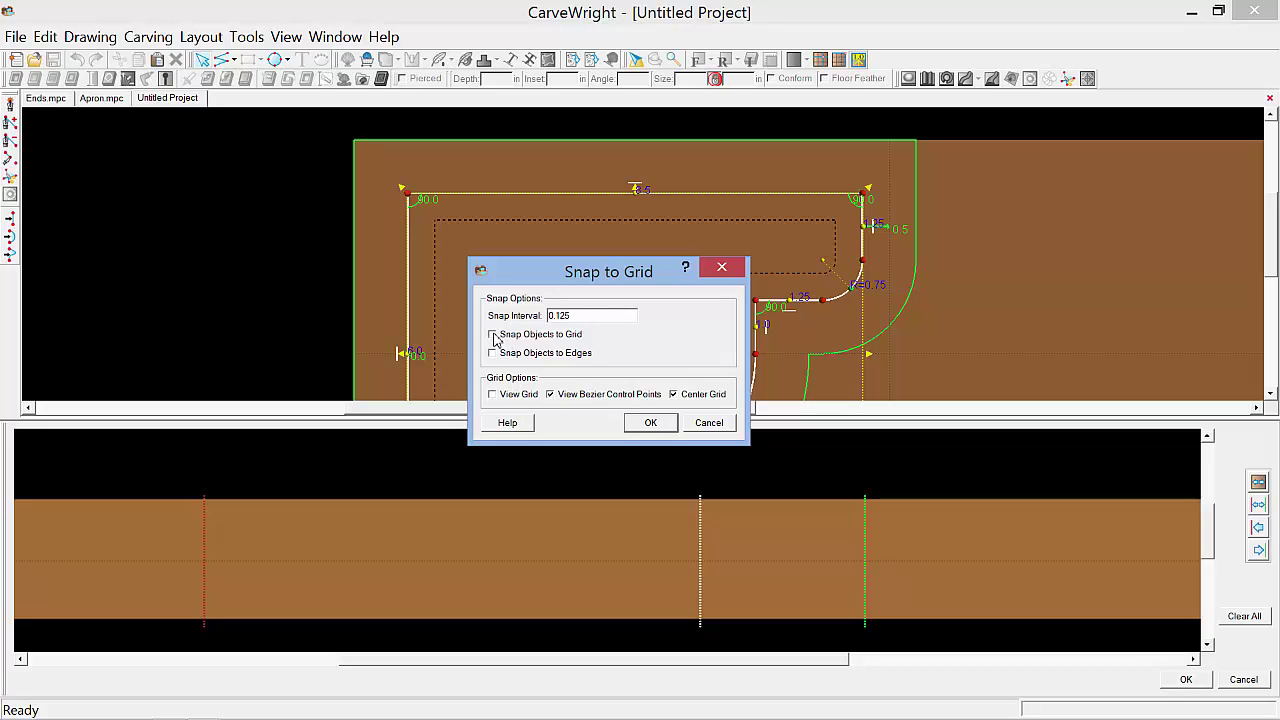
click(503, 395)
click(647, 423)
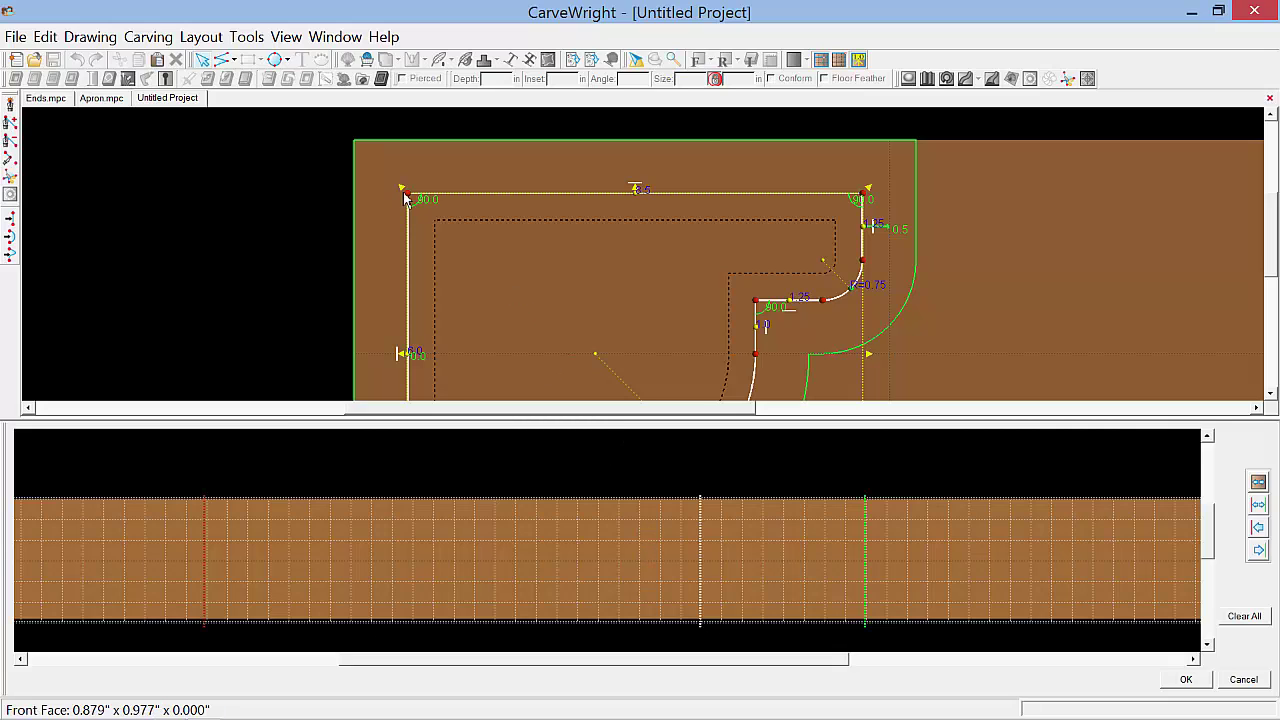
Step: Draw an arc 0.5 in wide and 0.25 in deep from the board surface to the profile's path line, flattened to about 0.61 in radius
click(286, 61)
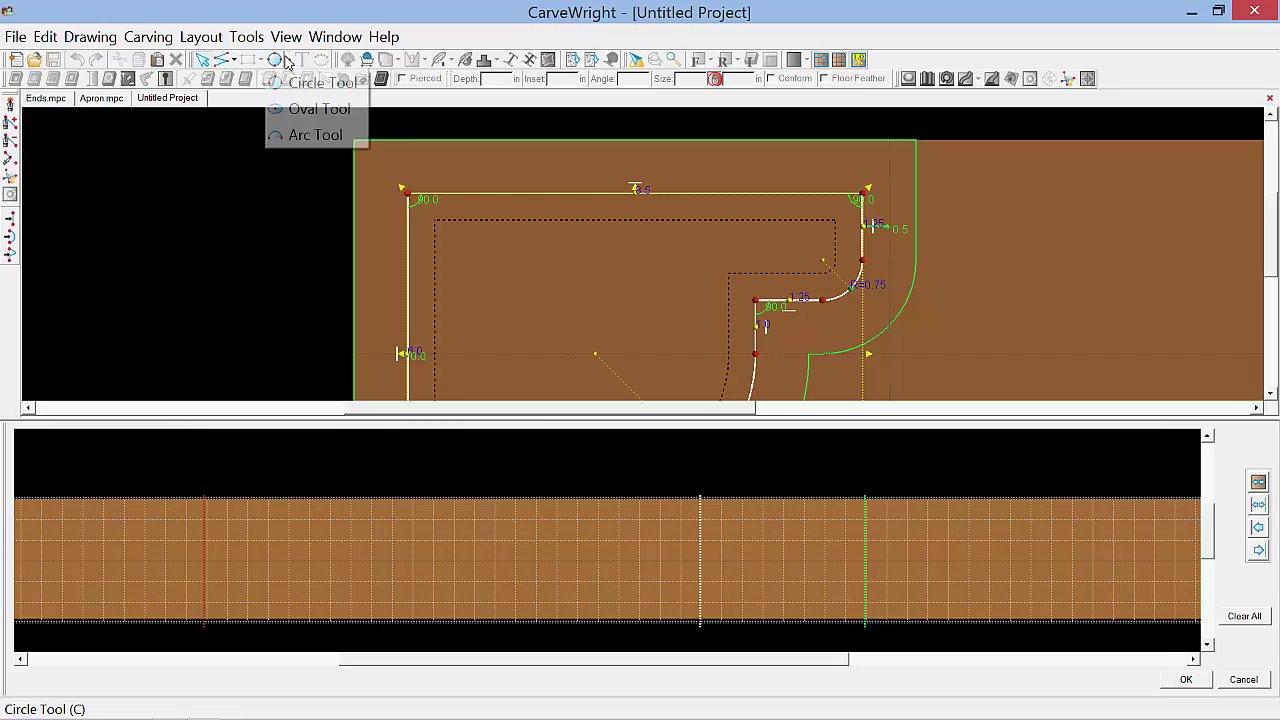
click(296, 135)
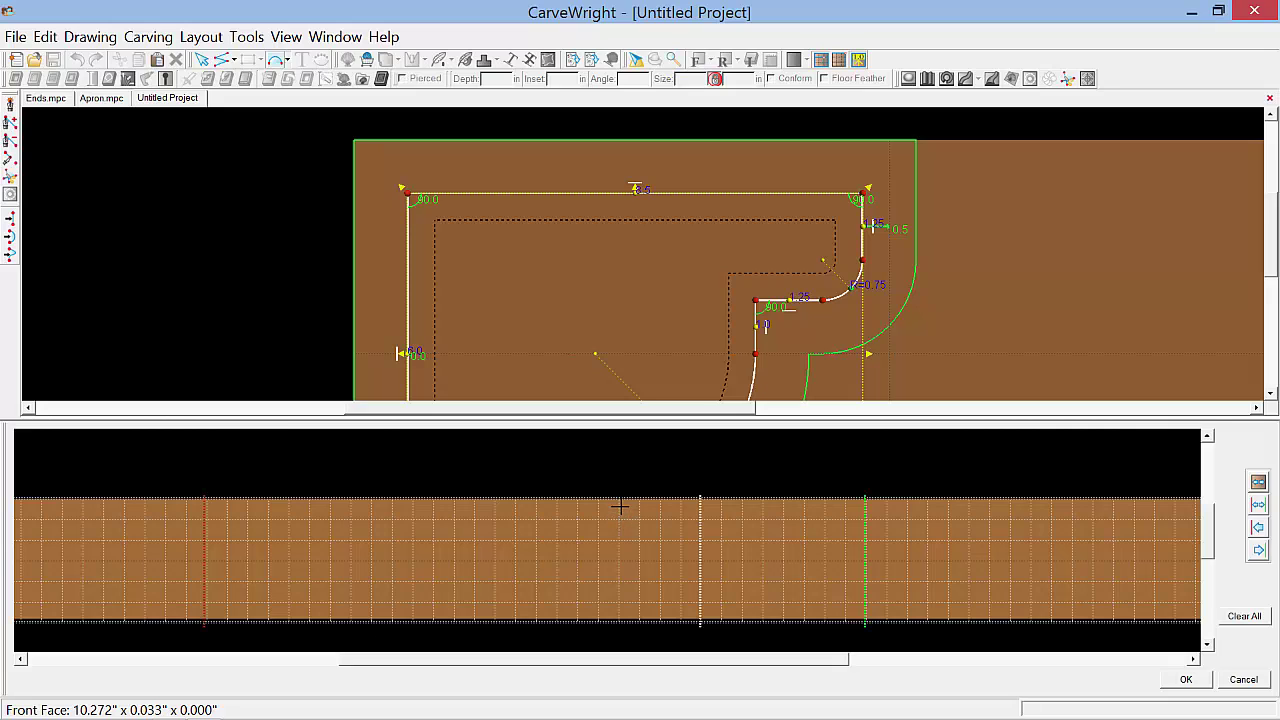
click(620, 504)
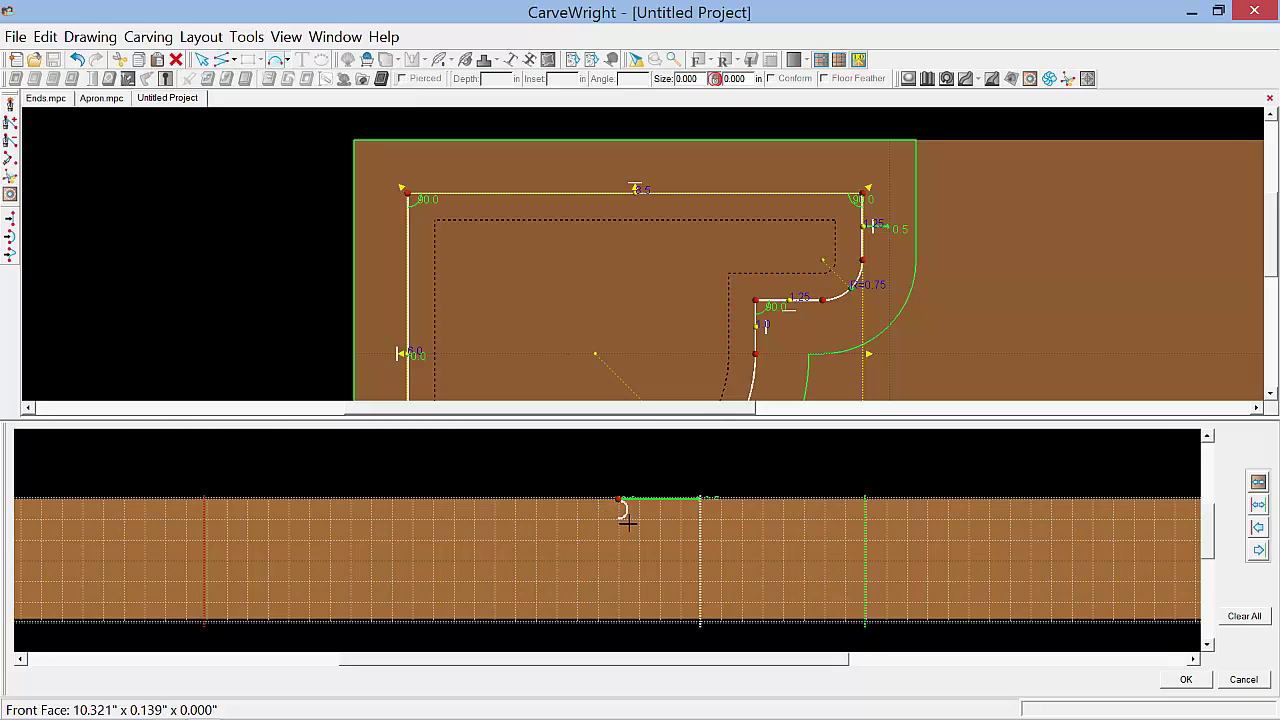
click(700, 538)
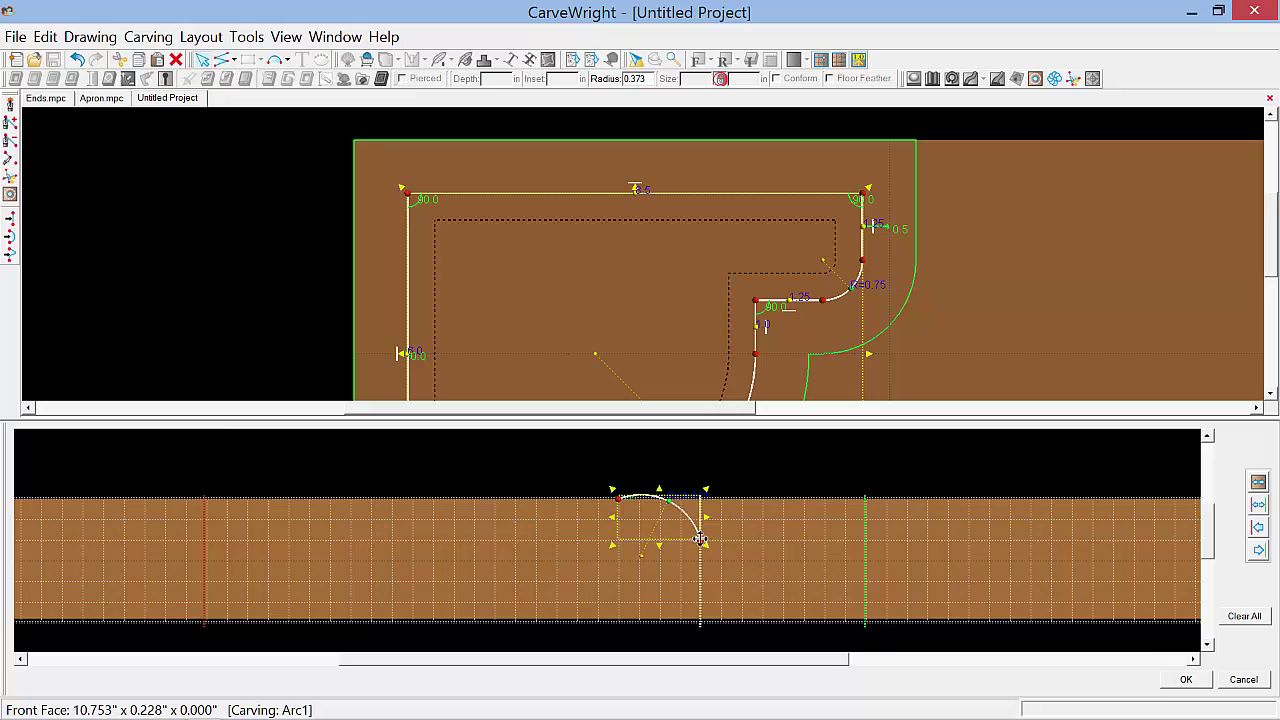
scroll(671, 511, up, 1)
scroll(671, 511, up, 2)
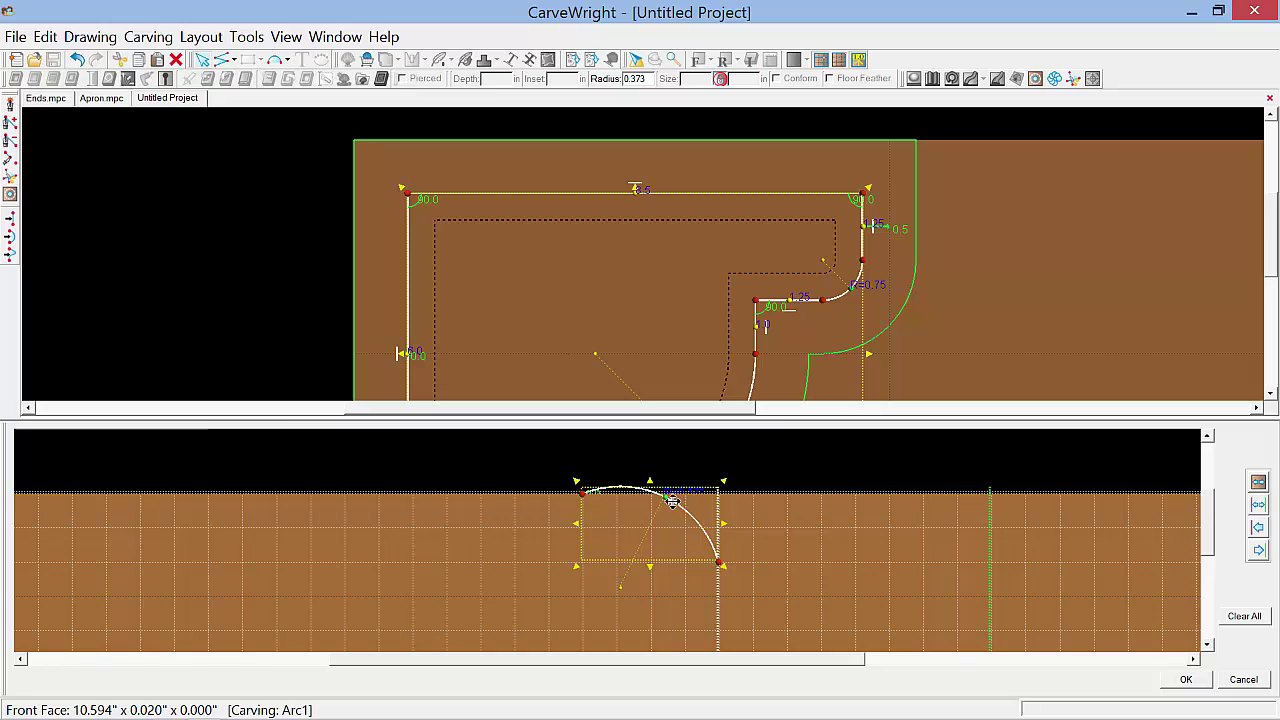
drag(668, 505, 660, 518)
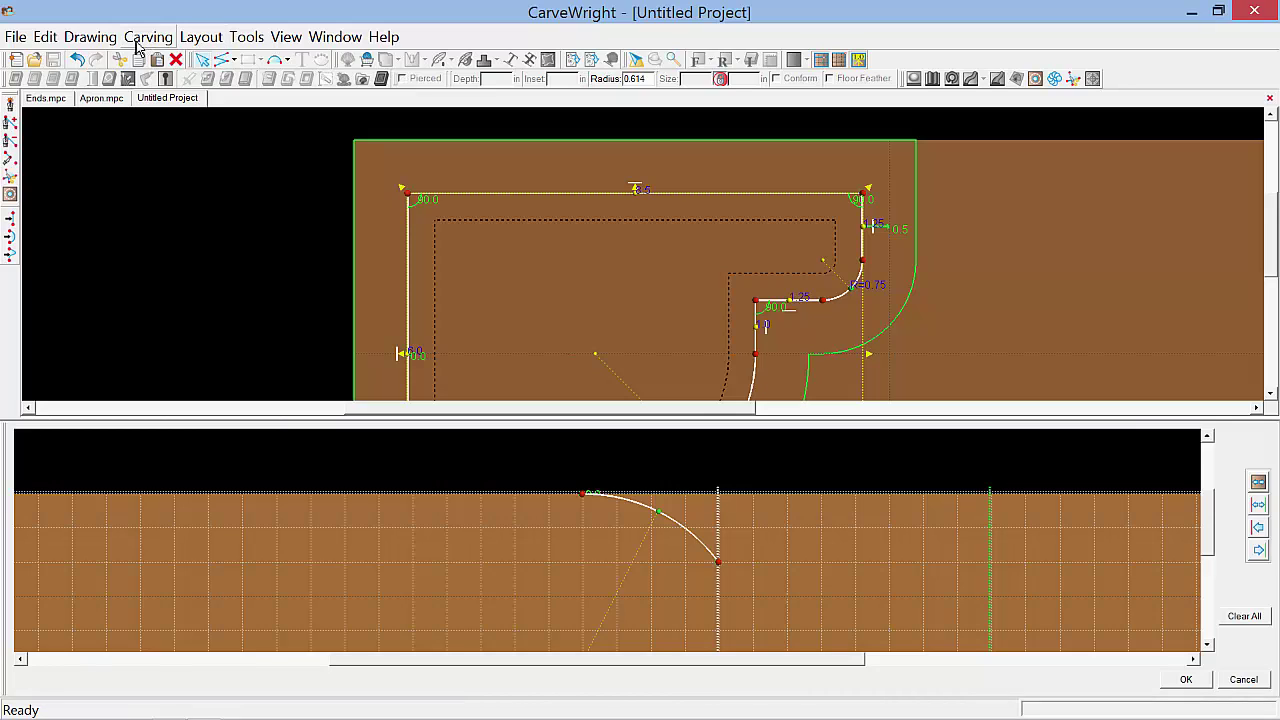
Step: Hide the grid and apply the arc profile as the sweep on the Perimeter path
click(201, 37)
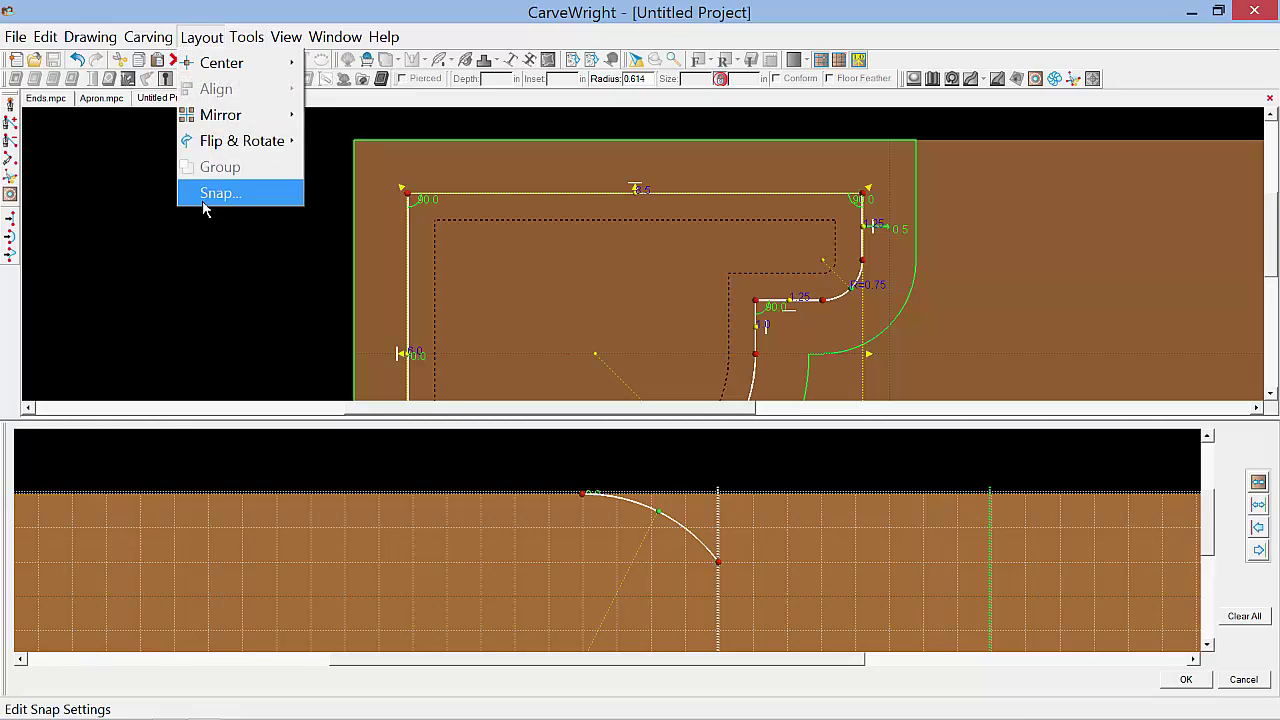
click(203, 200)
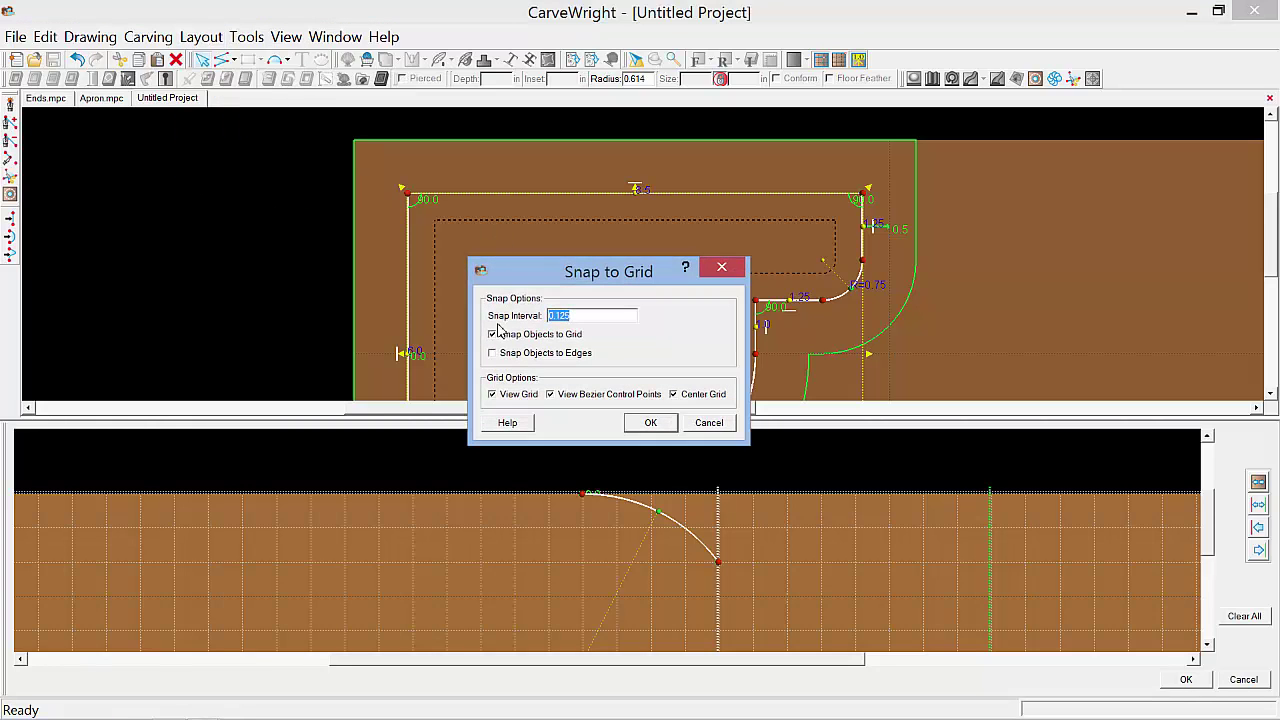
click(528, 396)
click(648, 423)
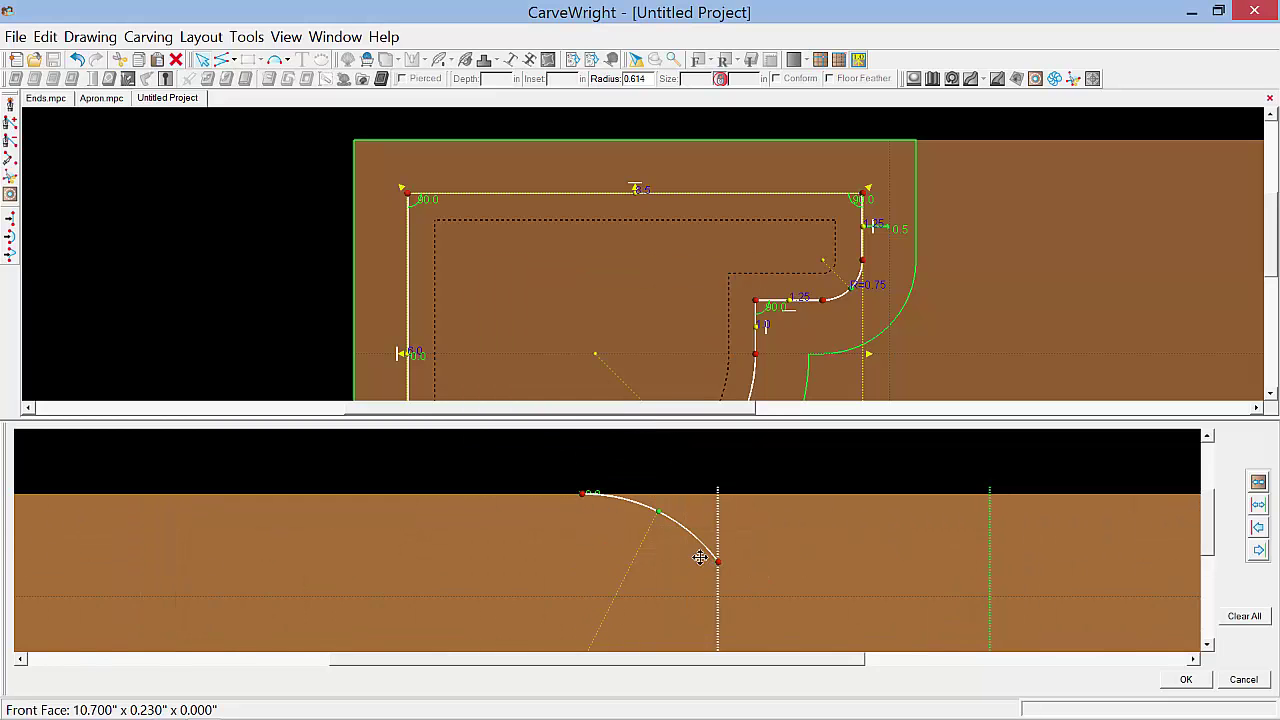
click(1186, 679)
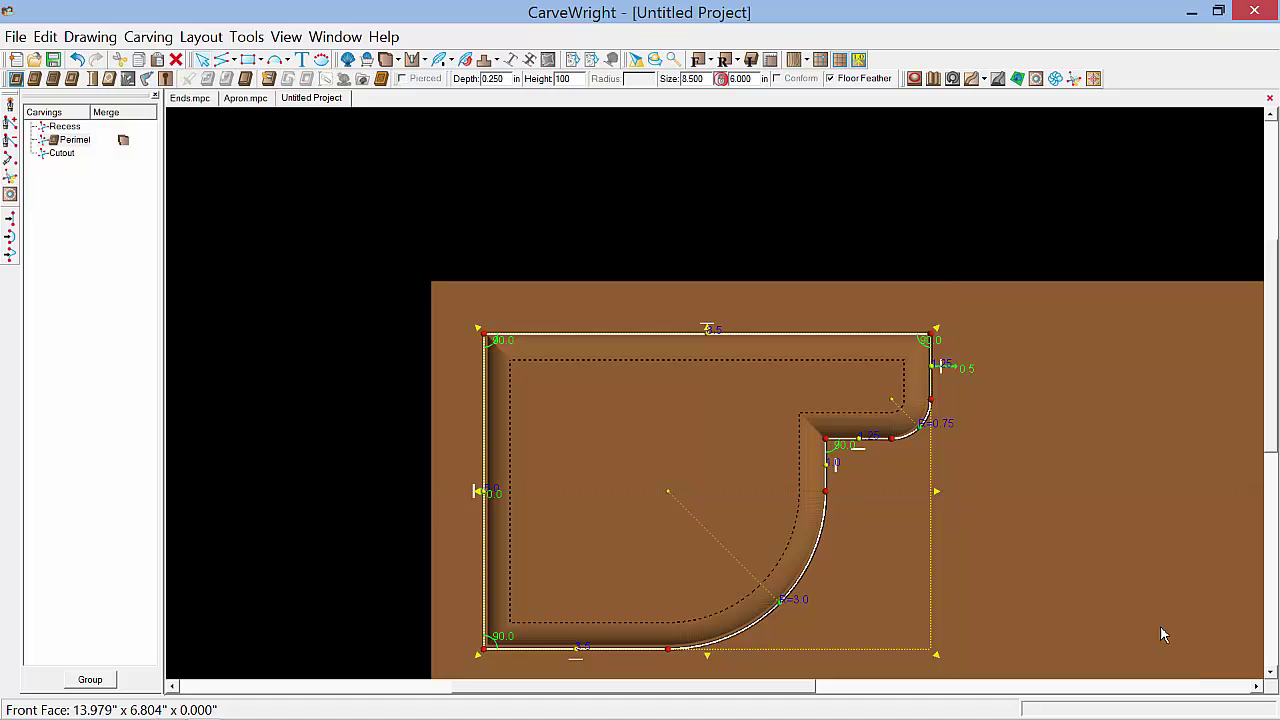
Step: Assign a carve region to the inner Recess path and set its depth to 0.15 in
scroll(789, 445, up, 3)
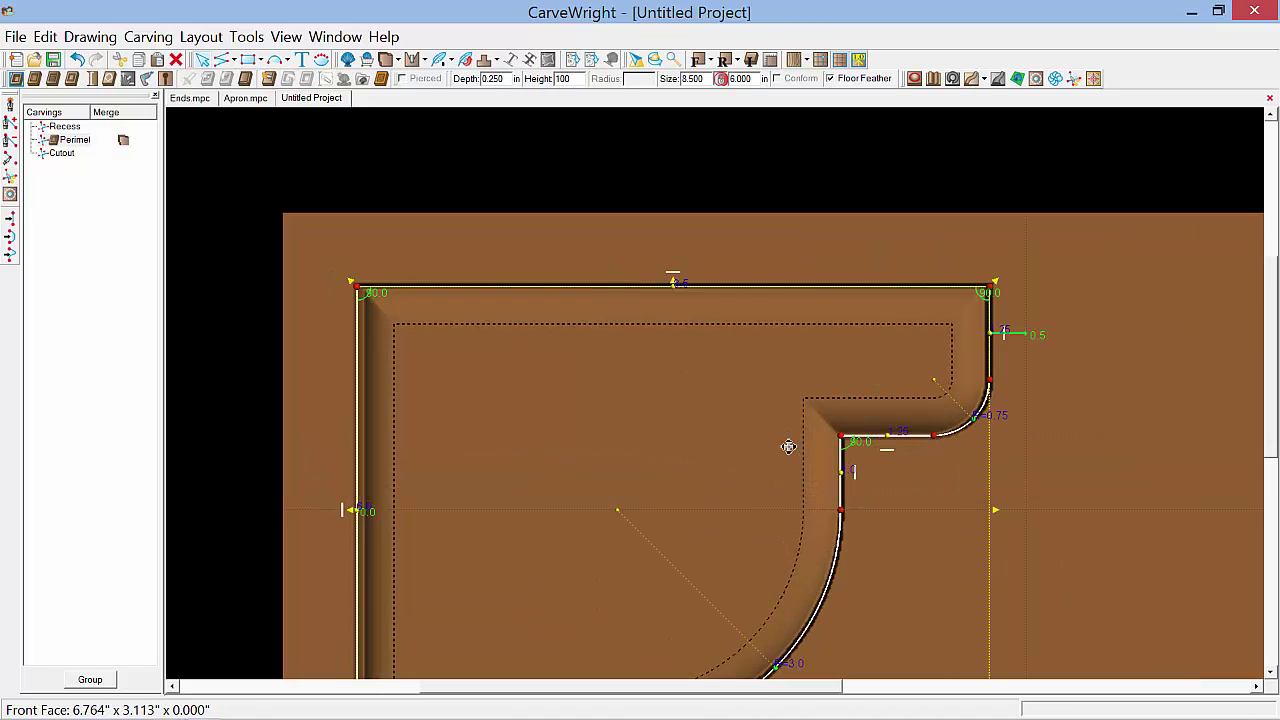
mouse_move(803, 443)
middle_down()
mouse_move(878, 429)
mouse_move(813, 449)
middle_up()
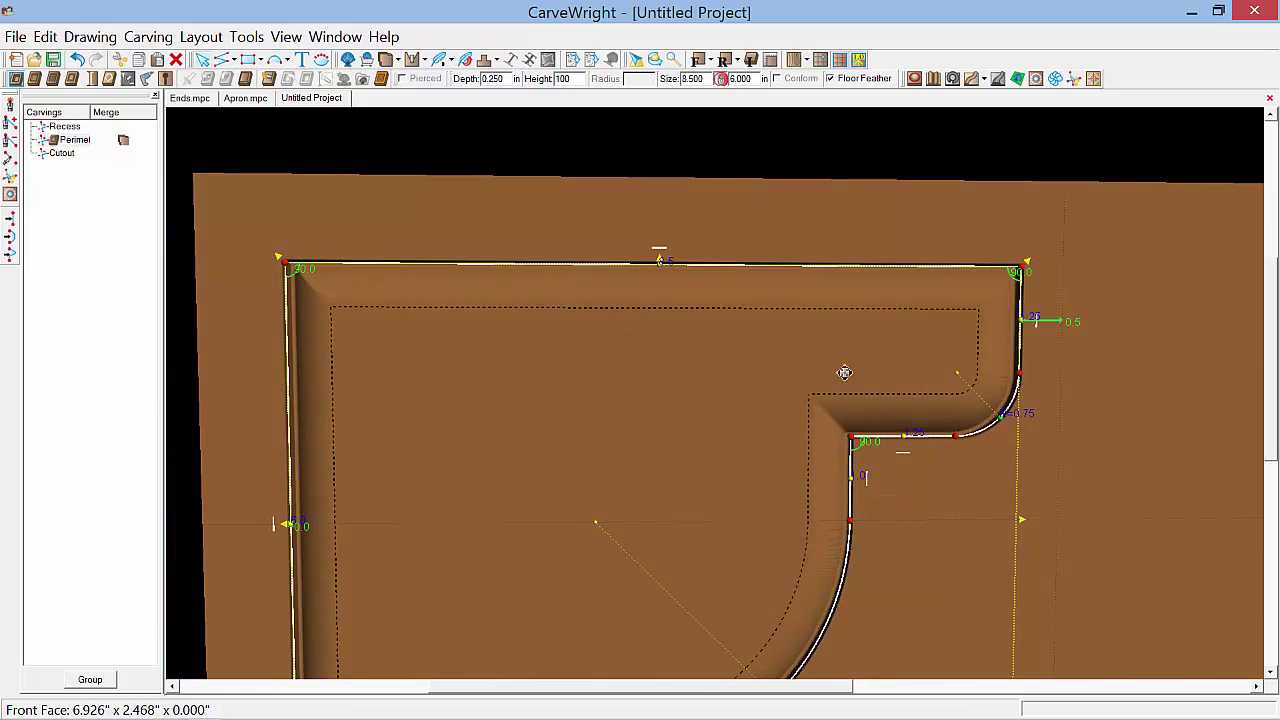
click(648, 309)
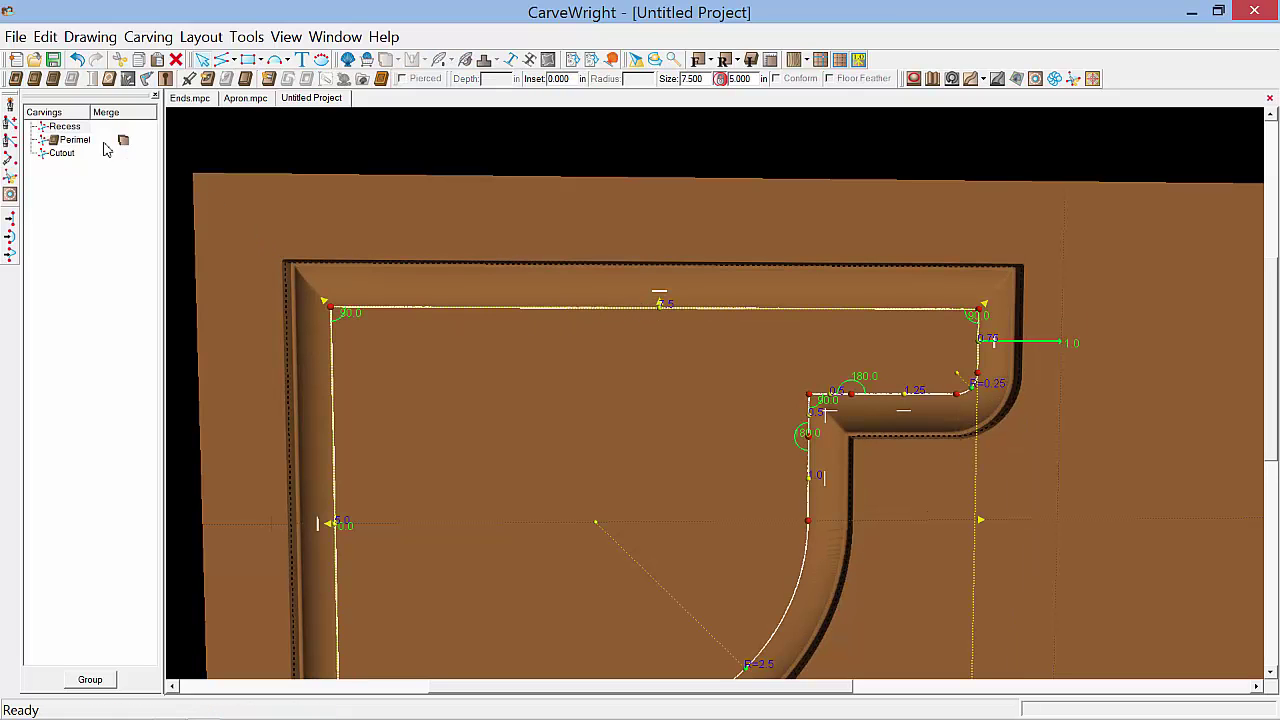
click(14, 80)
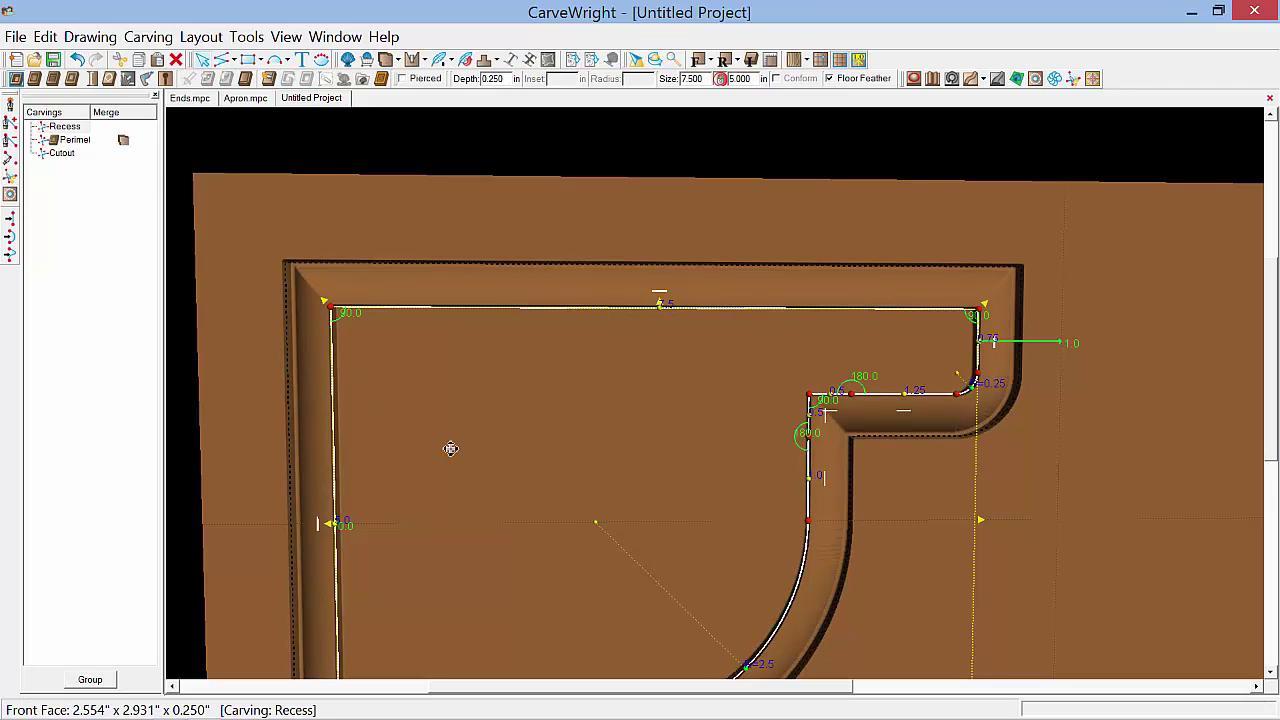
middle_drag(636, 430, 694, 354)
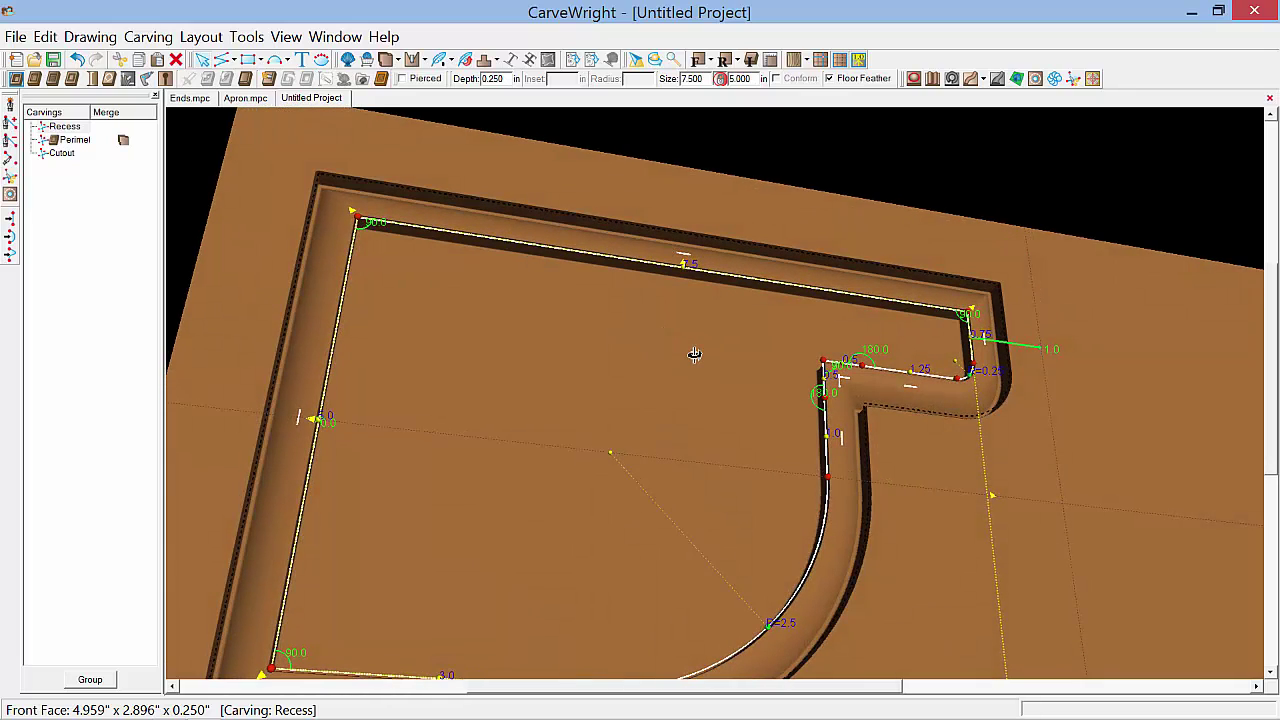
middle_drag(694, 352, 734, 317)
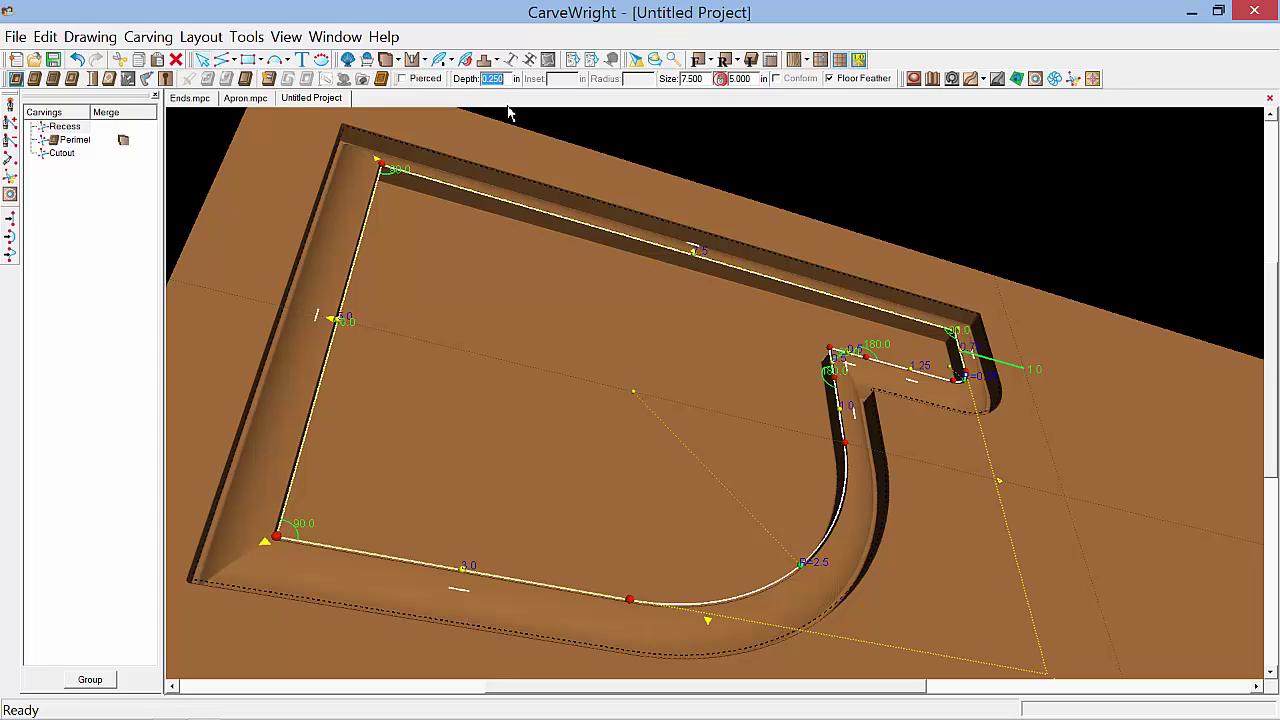
text(15)
key(Return)
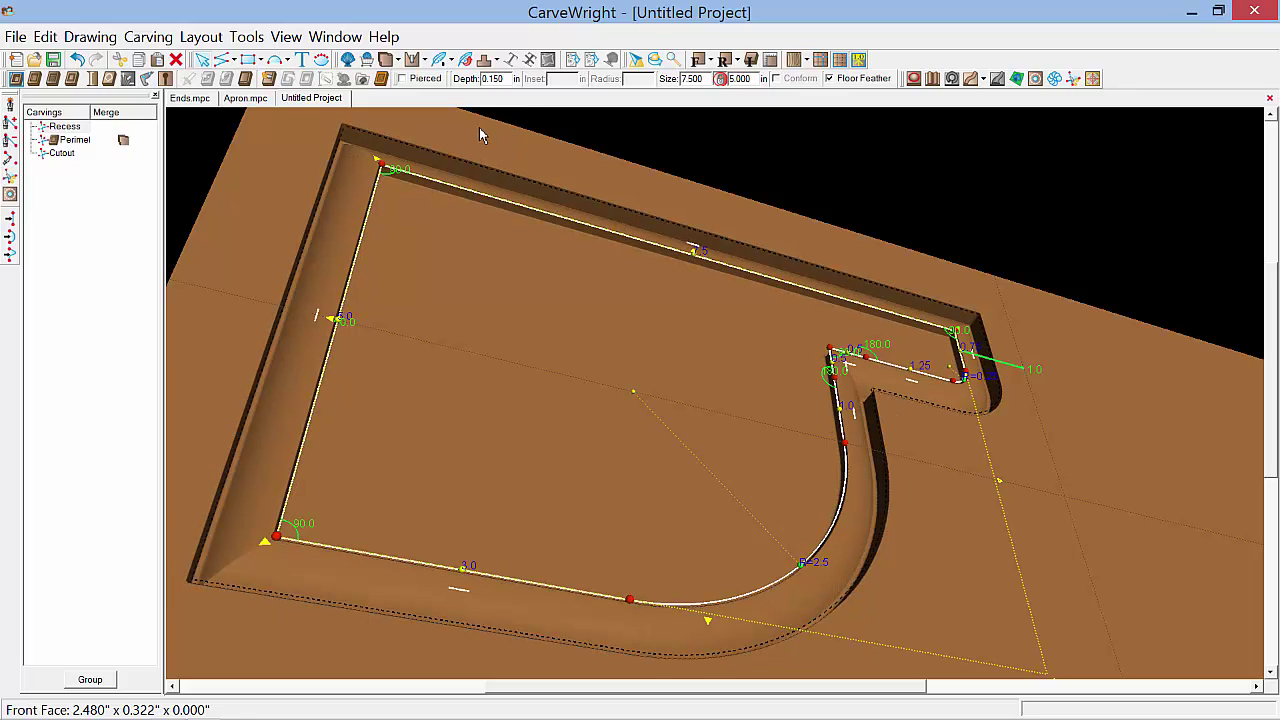
Step: Turn off Floor Feather for the Recess region and deselect it
click(428, 65)
click(428, 188)
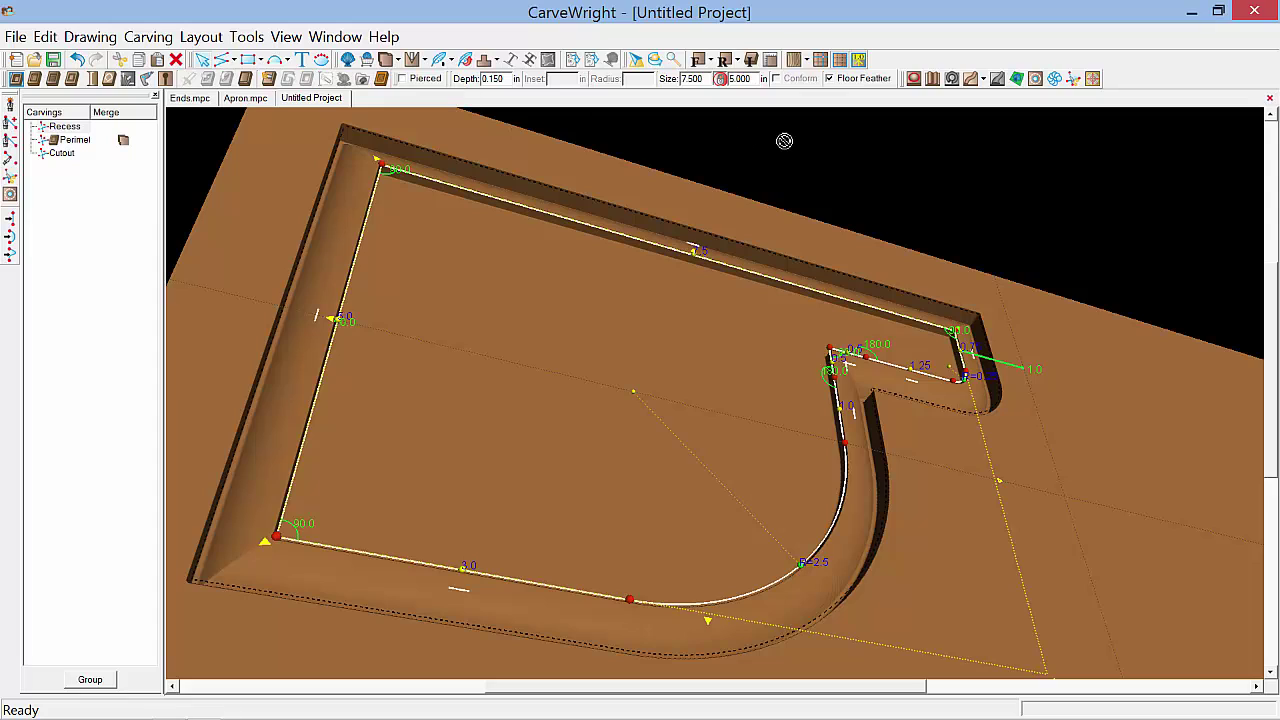
click(838, 82)
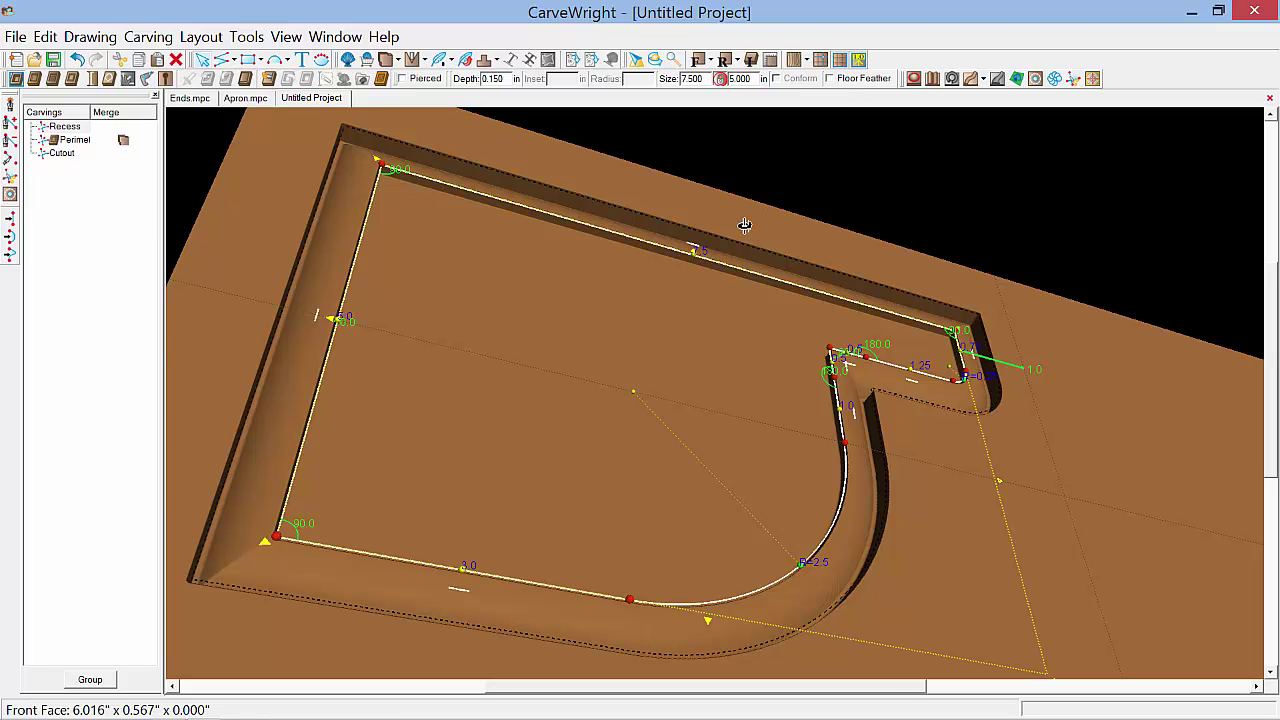
drag(743, 223, 717, 283)
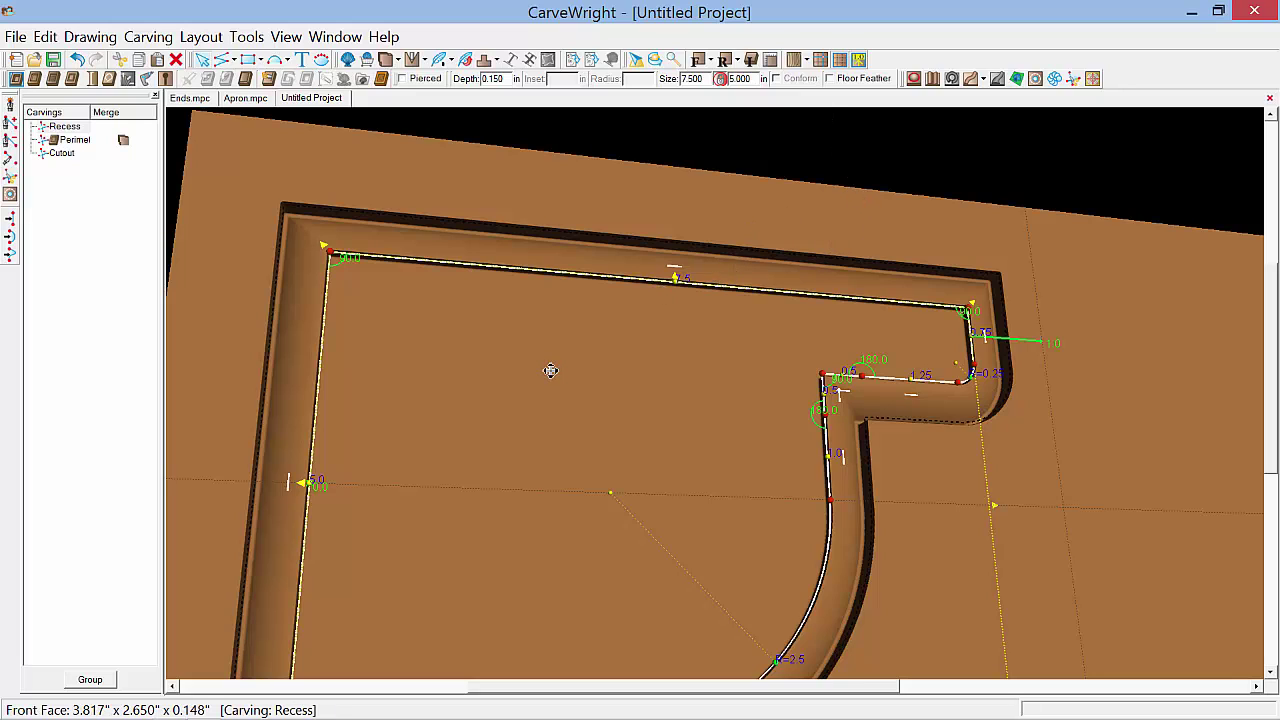
click(128, 328)
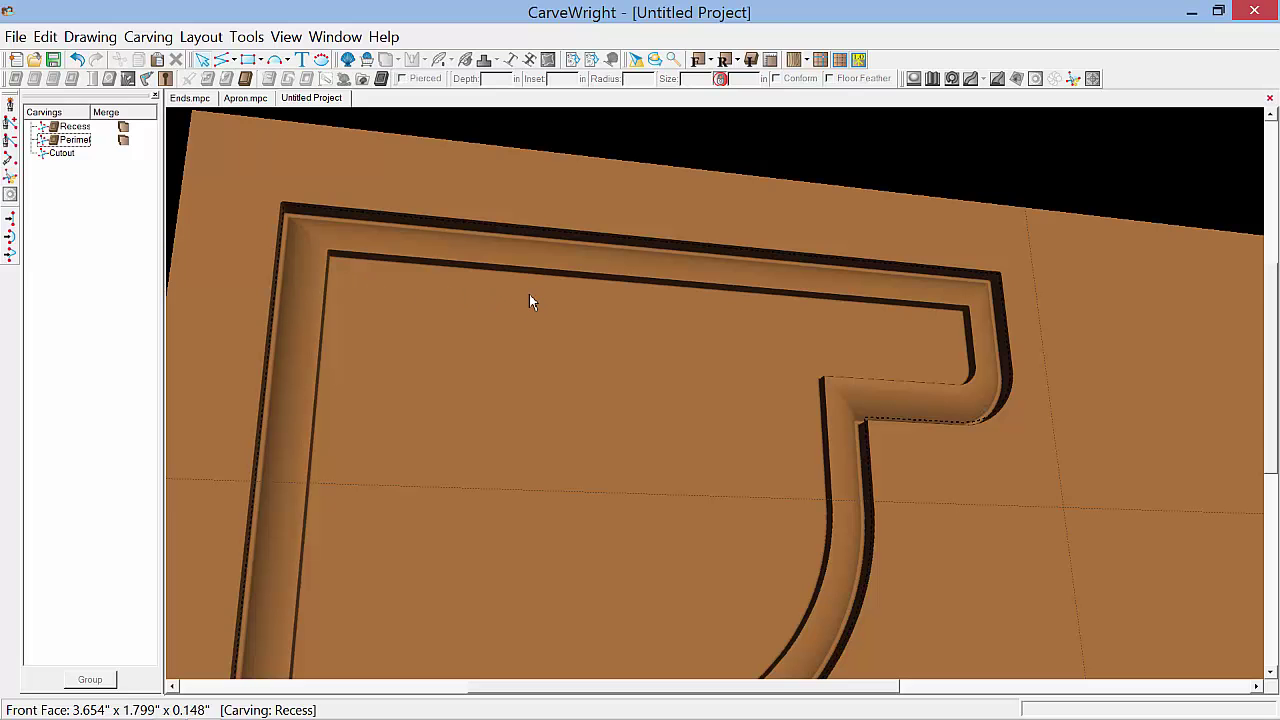
mouse_move(530, 291)
middle_down()
mouse_move(591, 251)
mouse_move(529, 234)
mouse_move(531, 274)
mouse_move(500, 309)
mouse_move(526, 291)
middle_up()
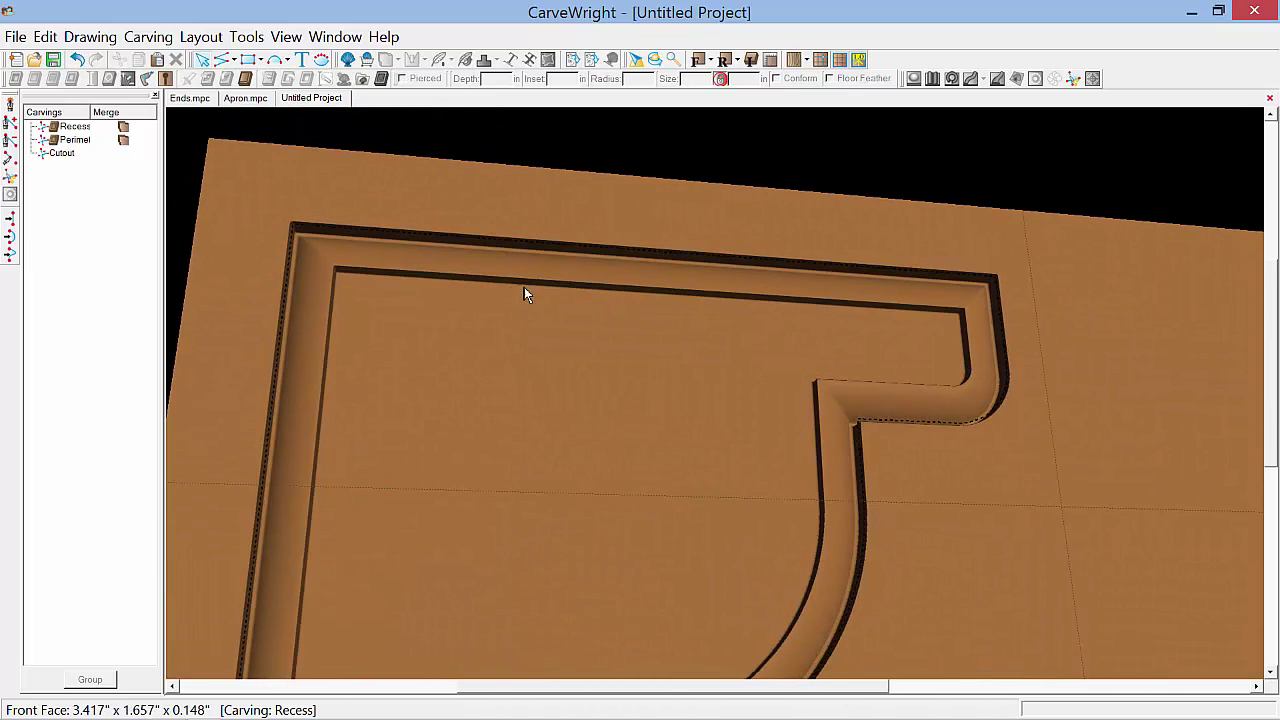
Step: Show the pattern list and place the CW-Weave pattern from the Weaves favorites over the panel, with Scale to fit board turned off
click(699, 63)
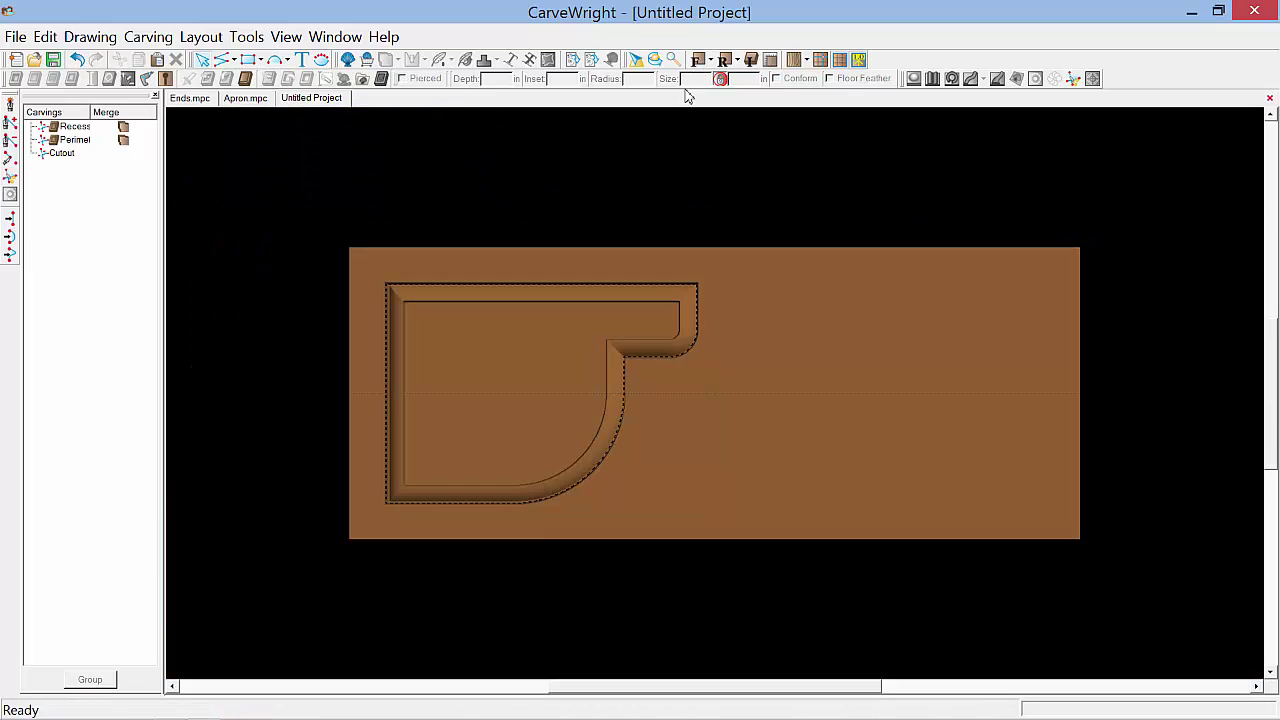
scroll(446, 377, up, 3)
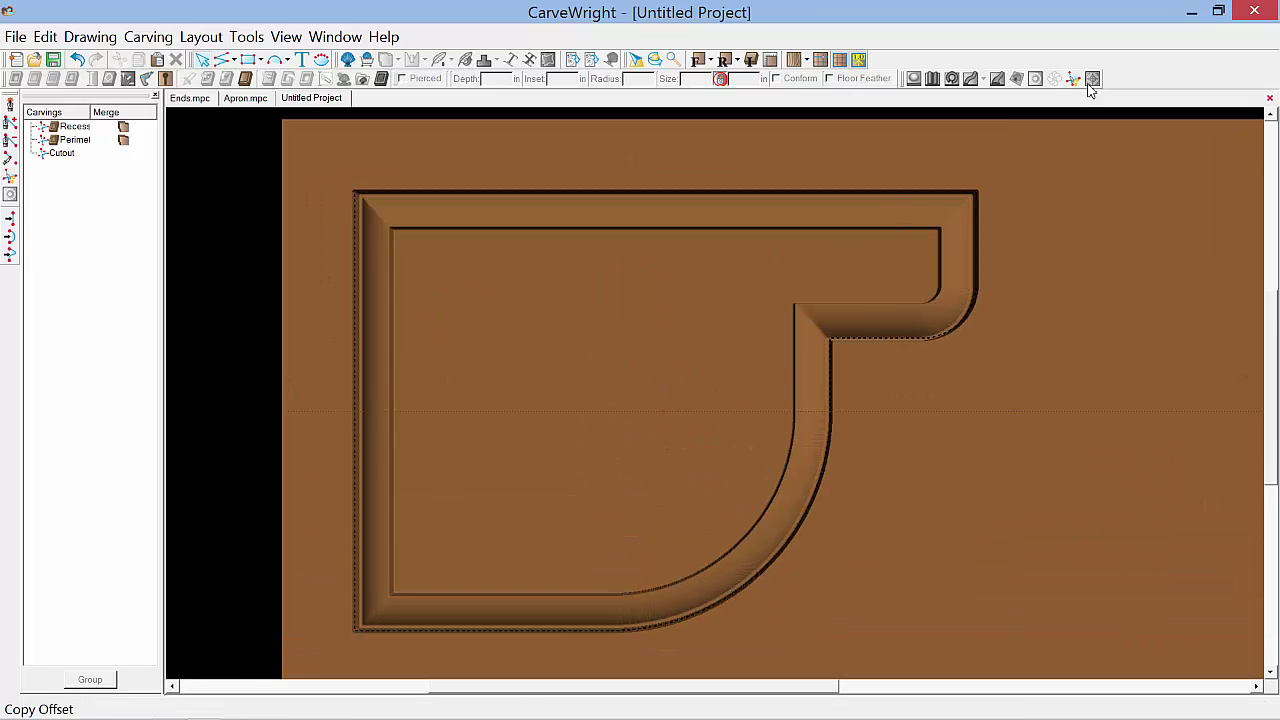
right_click(1208, 68)
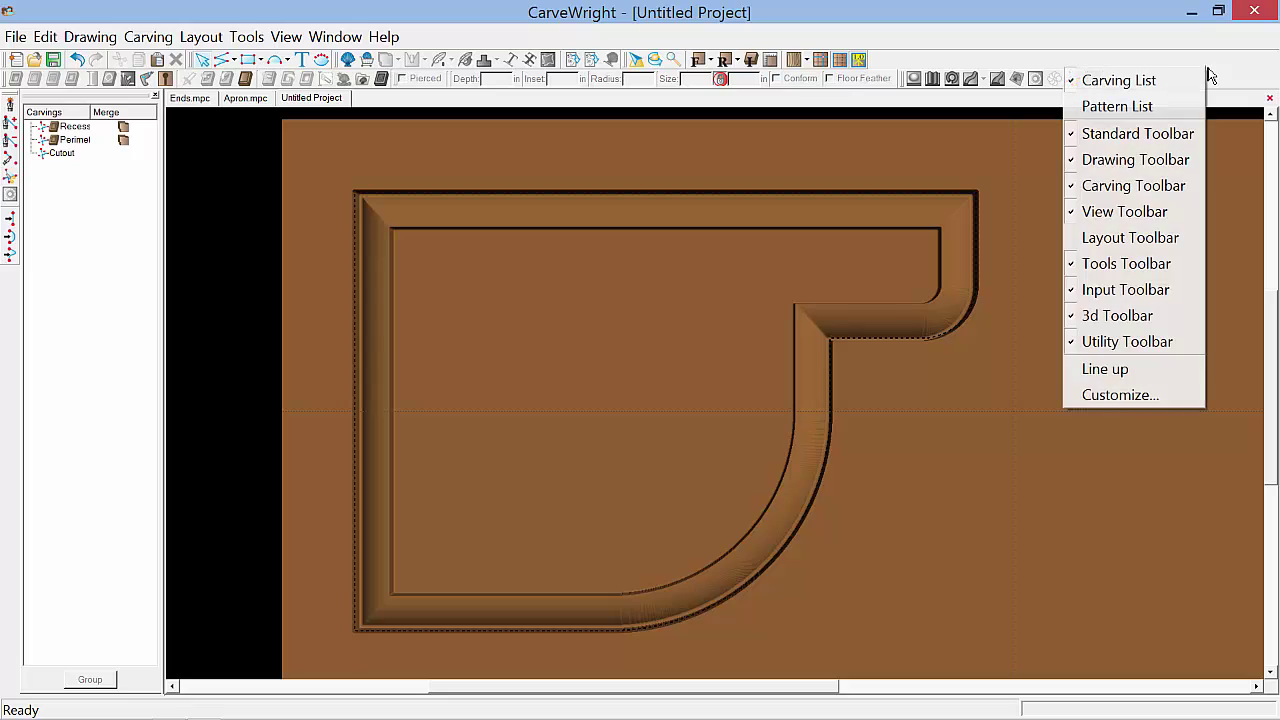
click(1148, 107)
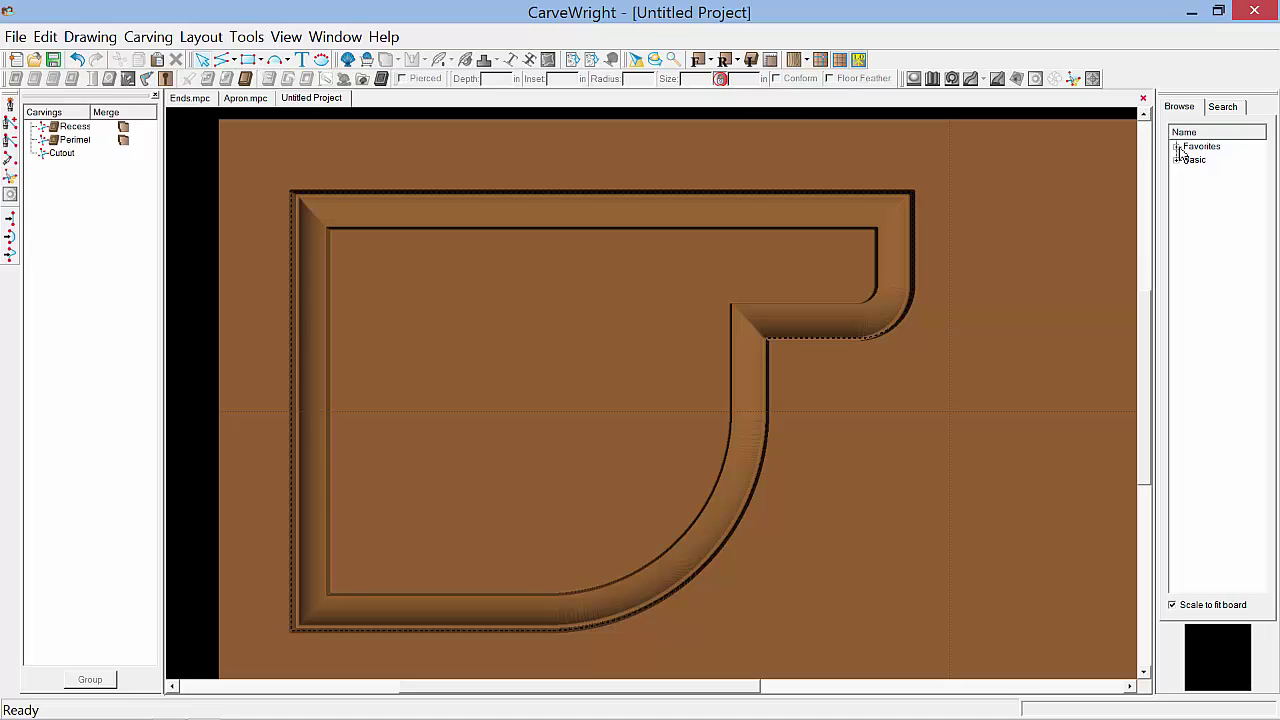
click(1178, 148)
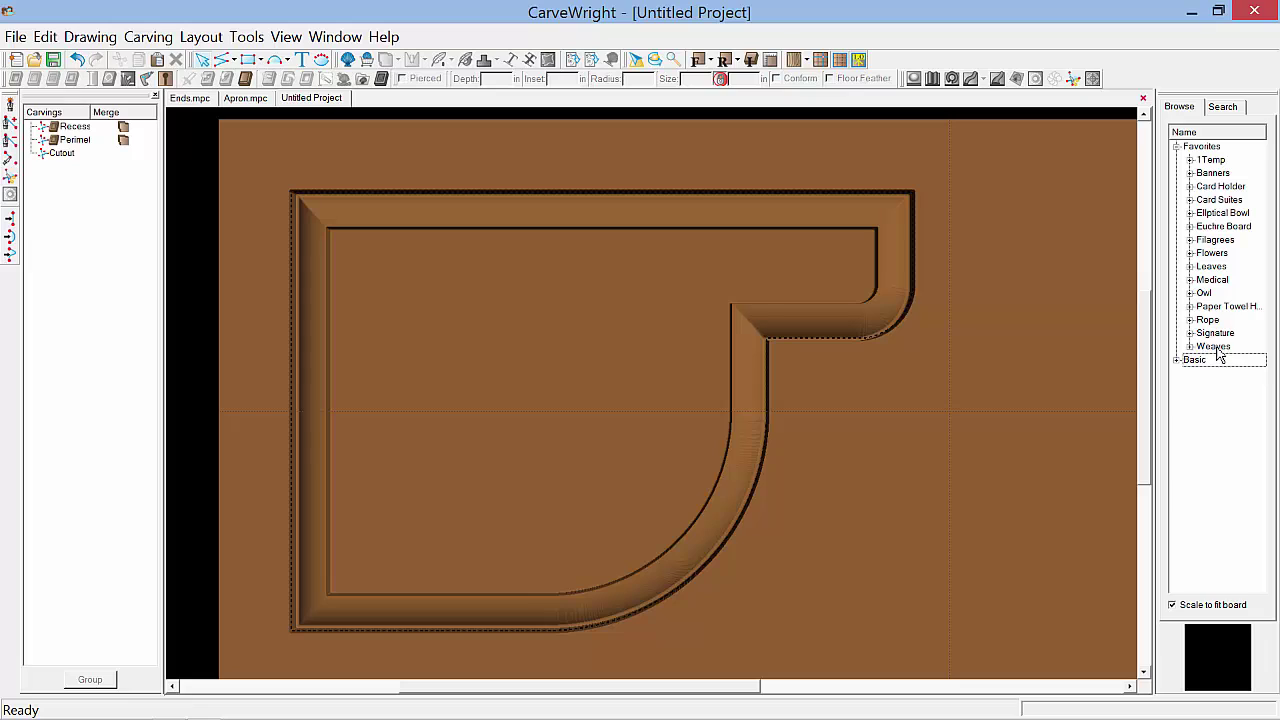
click(1190, 348)
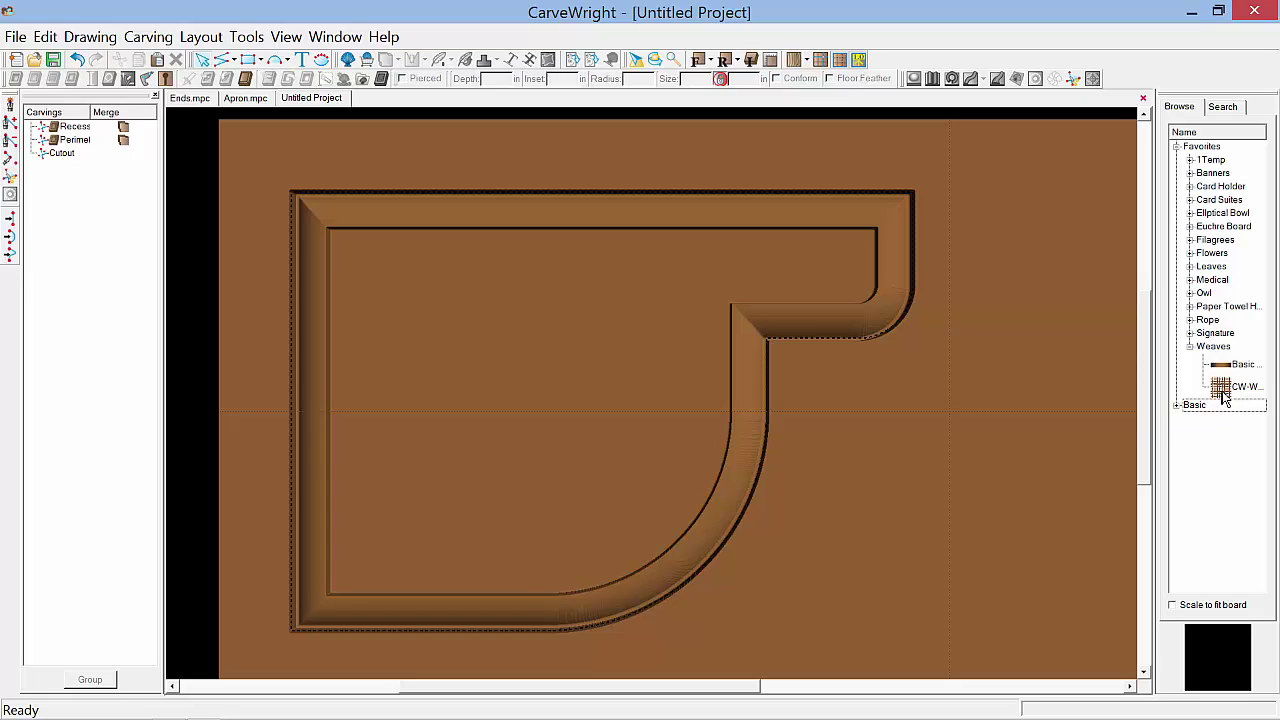
click(1222, 392)
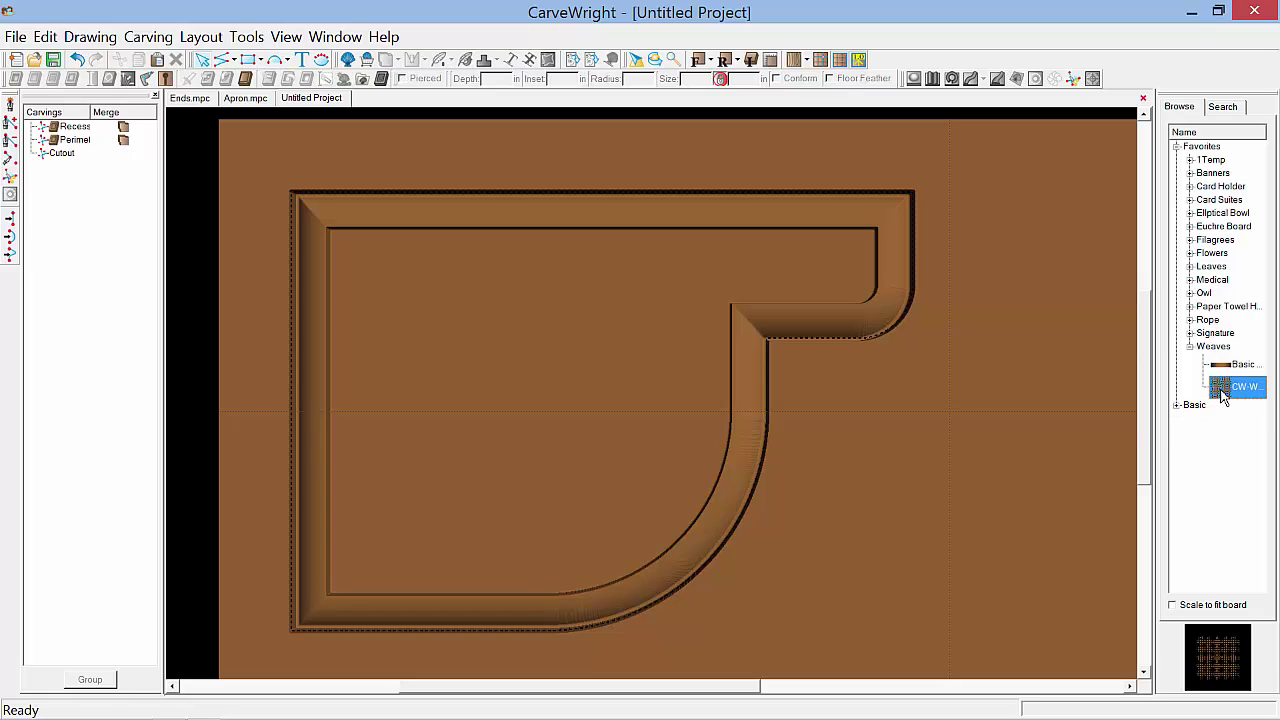
drag(1222, 395, 343, 180)
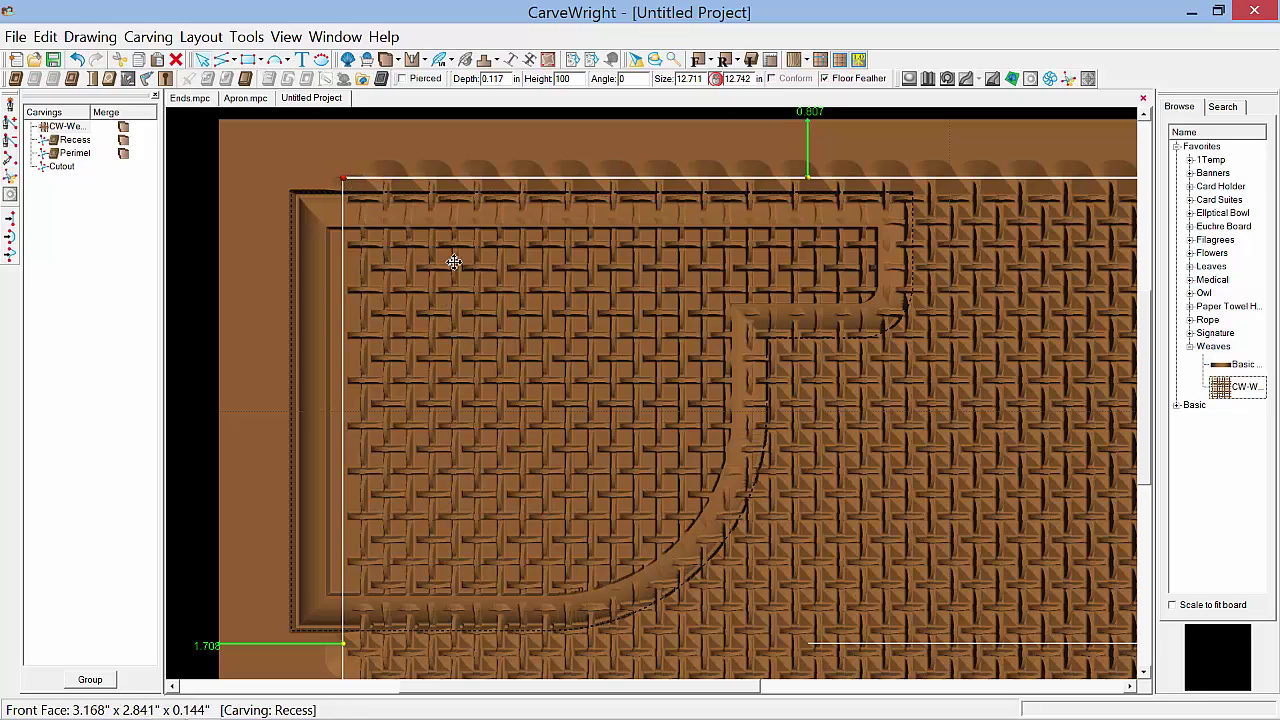
Step: Center the CW-Weave pattern vertically on the board and shift it toward the Recess's left edge, about 1.35 in from the board end
right_click(481, 304)
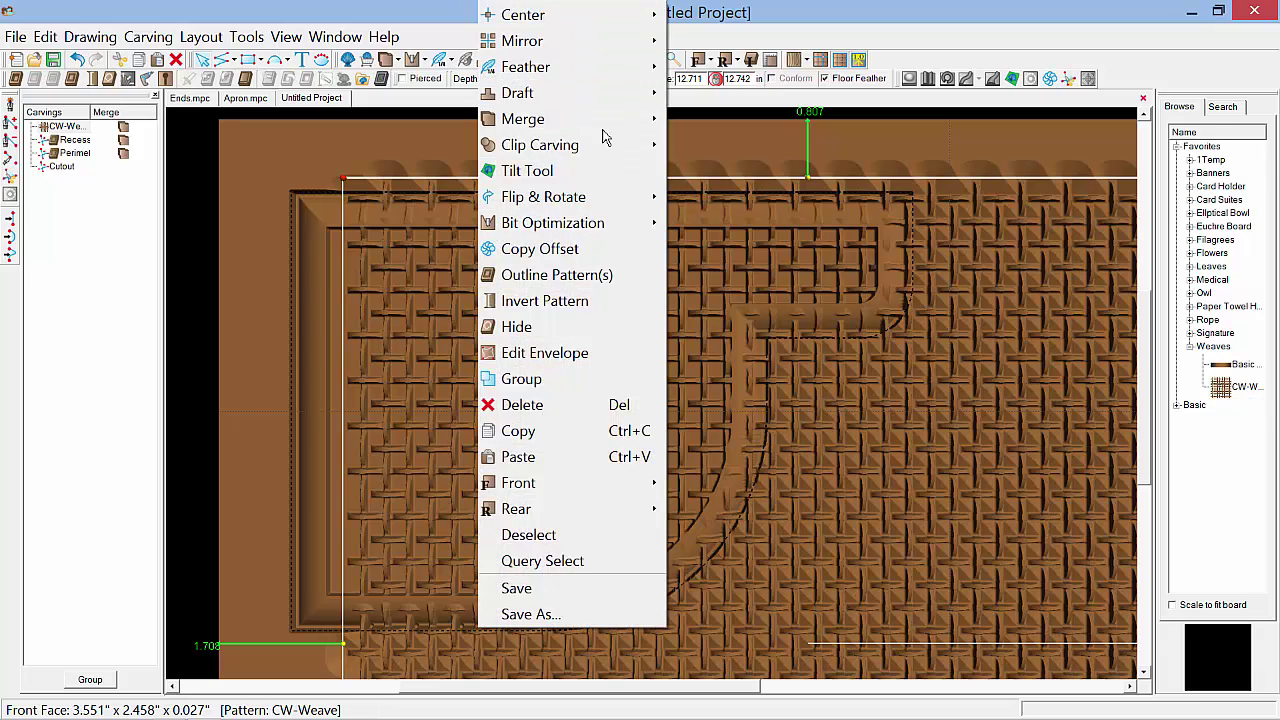
mouse_move(600, 17)
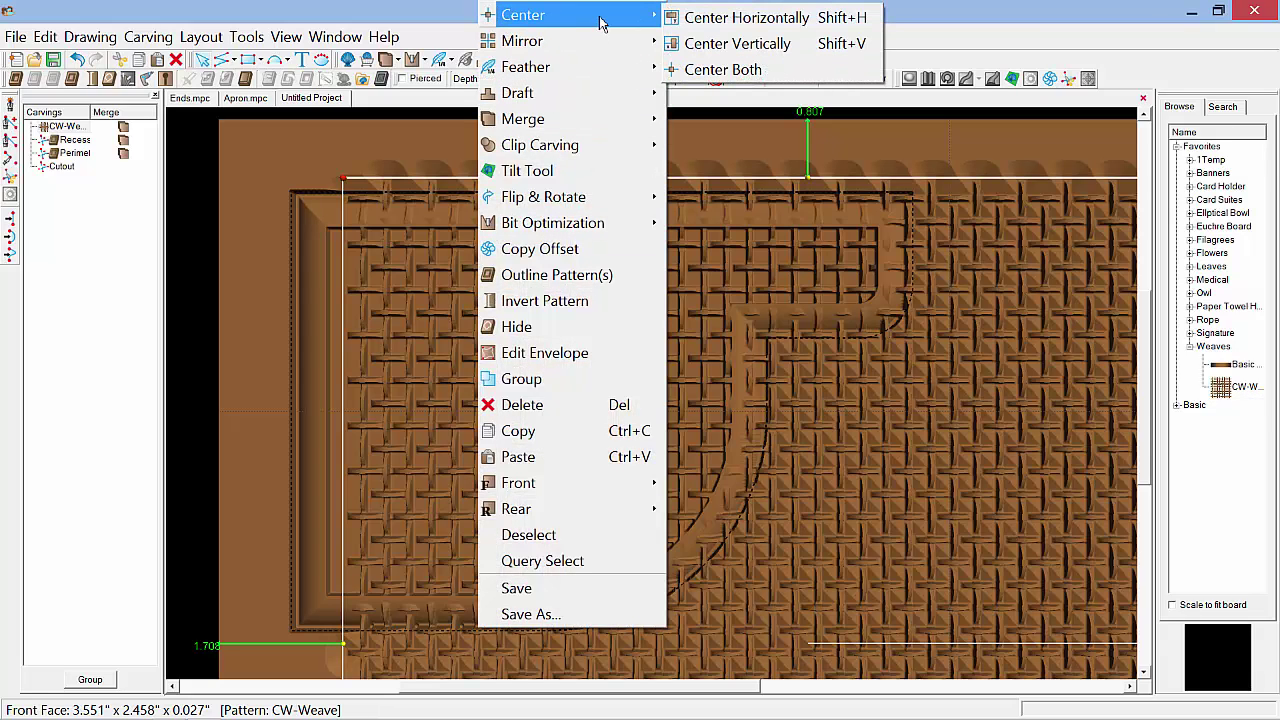
click(730, 45)
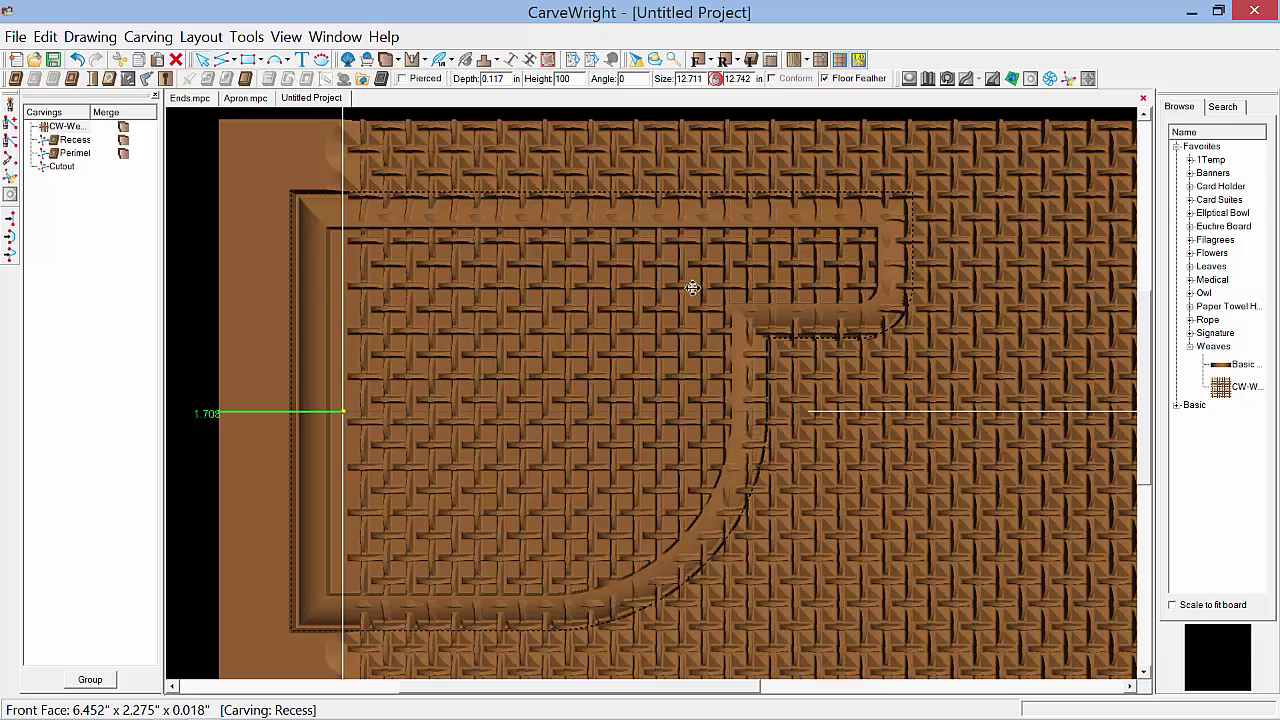
scroll(691, 286, down, 2)
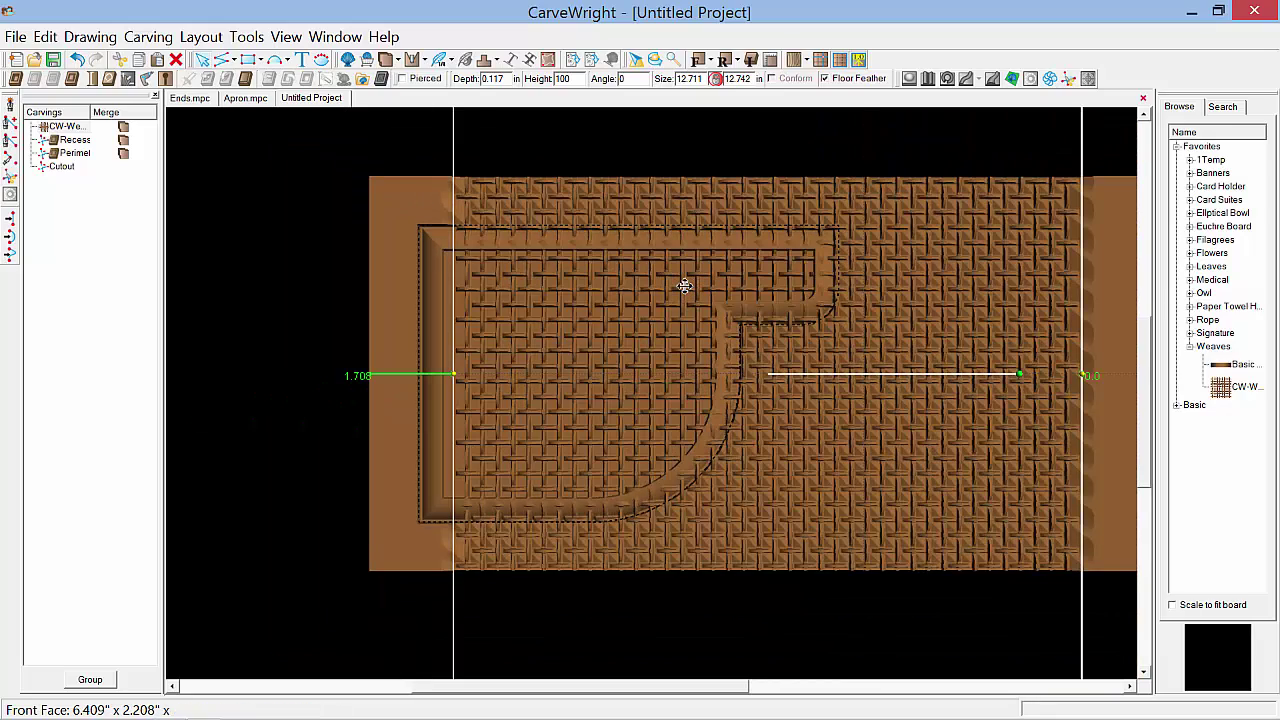
scroll(462, 277, up, 1)
scroll(462, 277, up, 1)
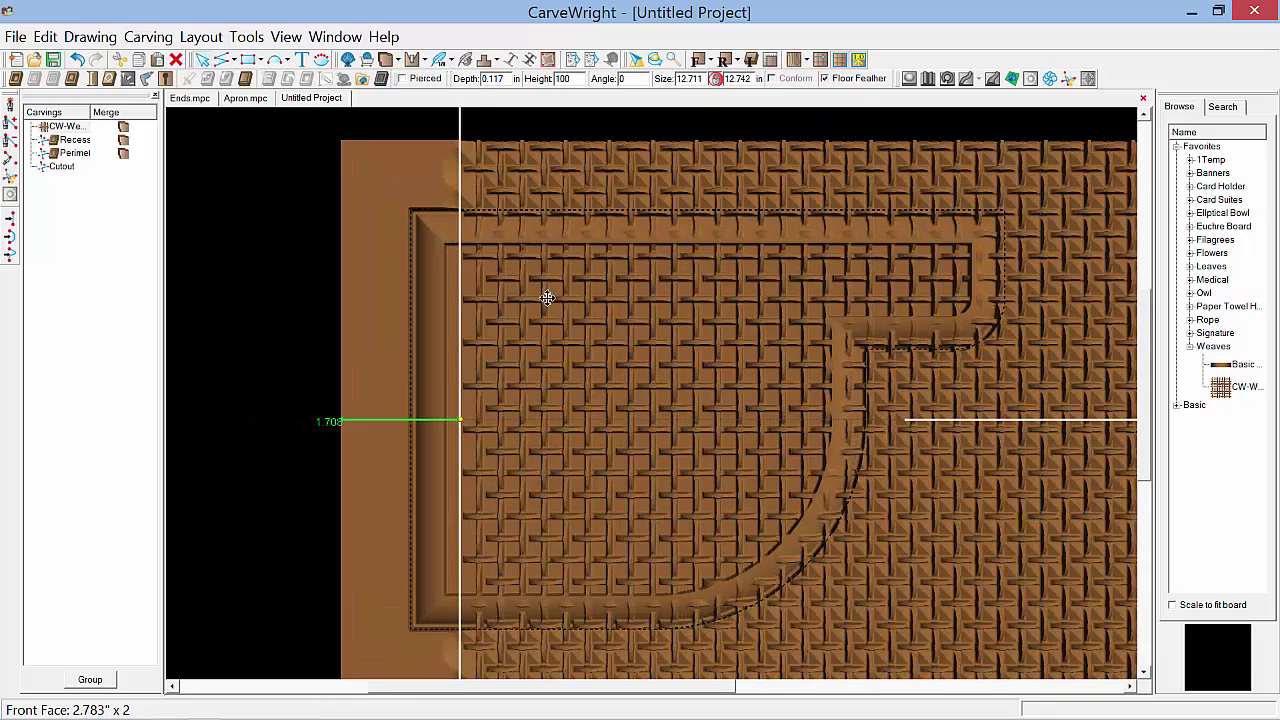
drag(551, 296, 526, 296)
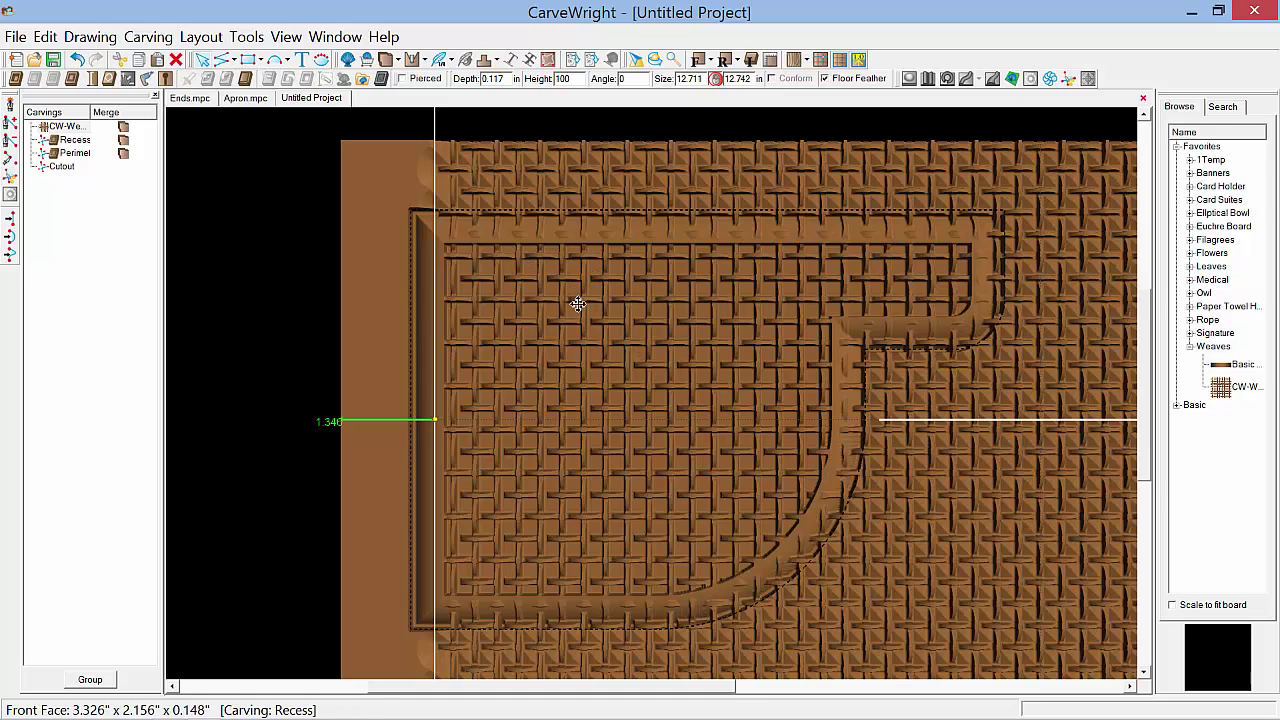
Step: Set the CW-Weave pattern's bit optimization to Best and its feather to None, with Floor Feather turned off
click(424, 62)
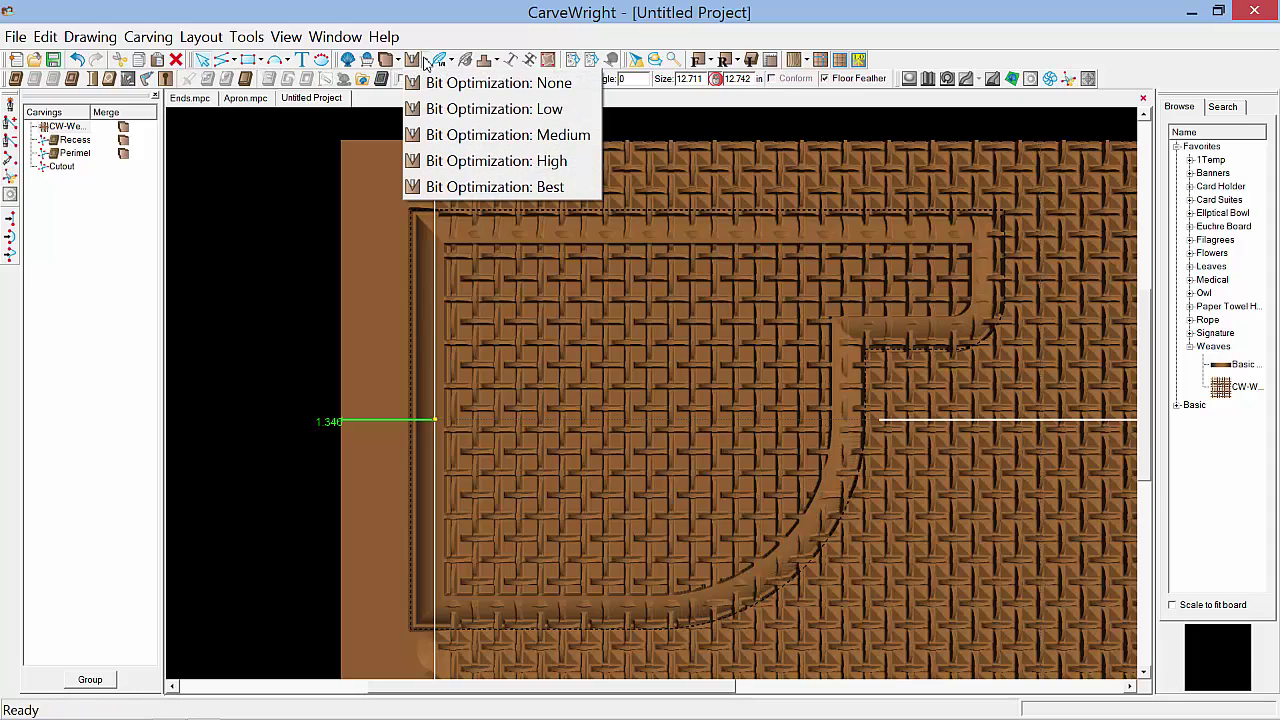
click(440, 188)
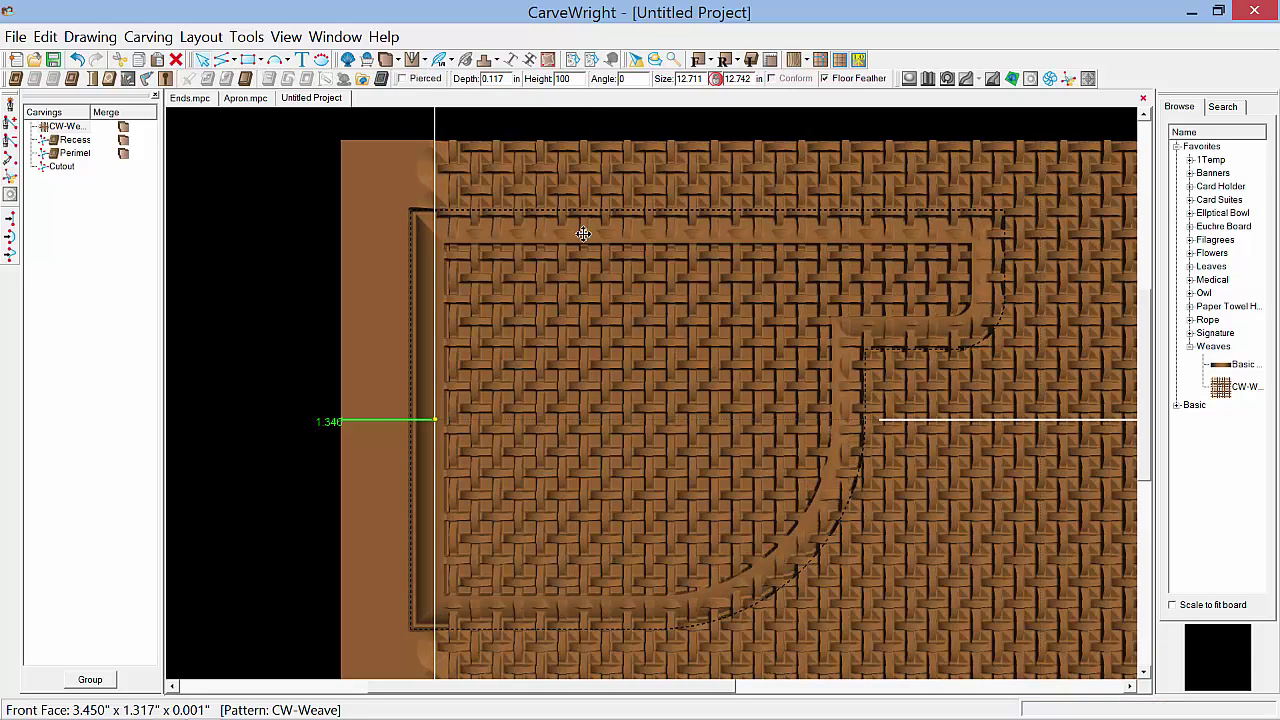
click(453, 61)
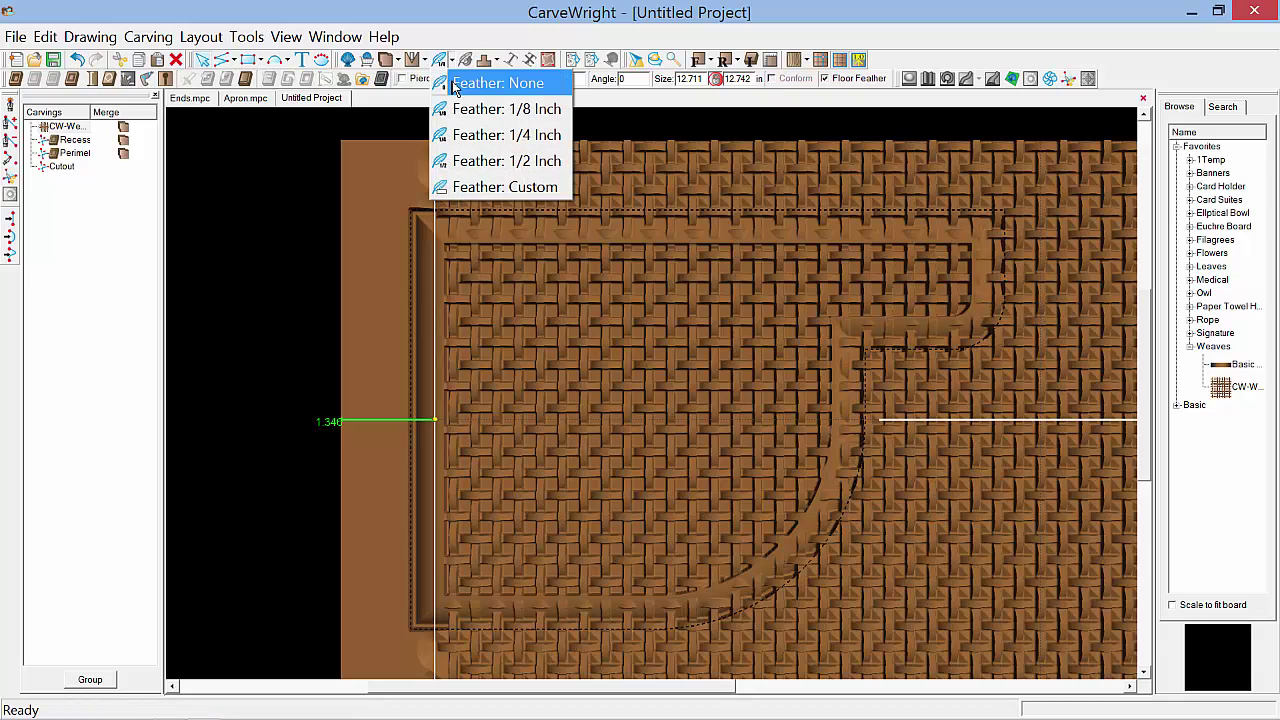
click(452, 86)
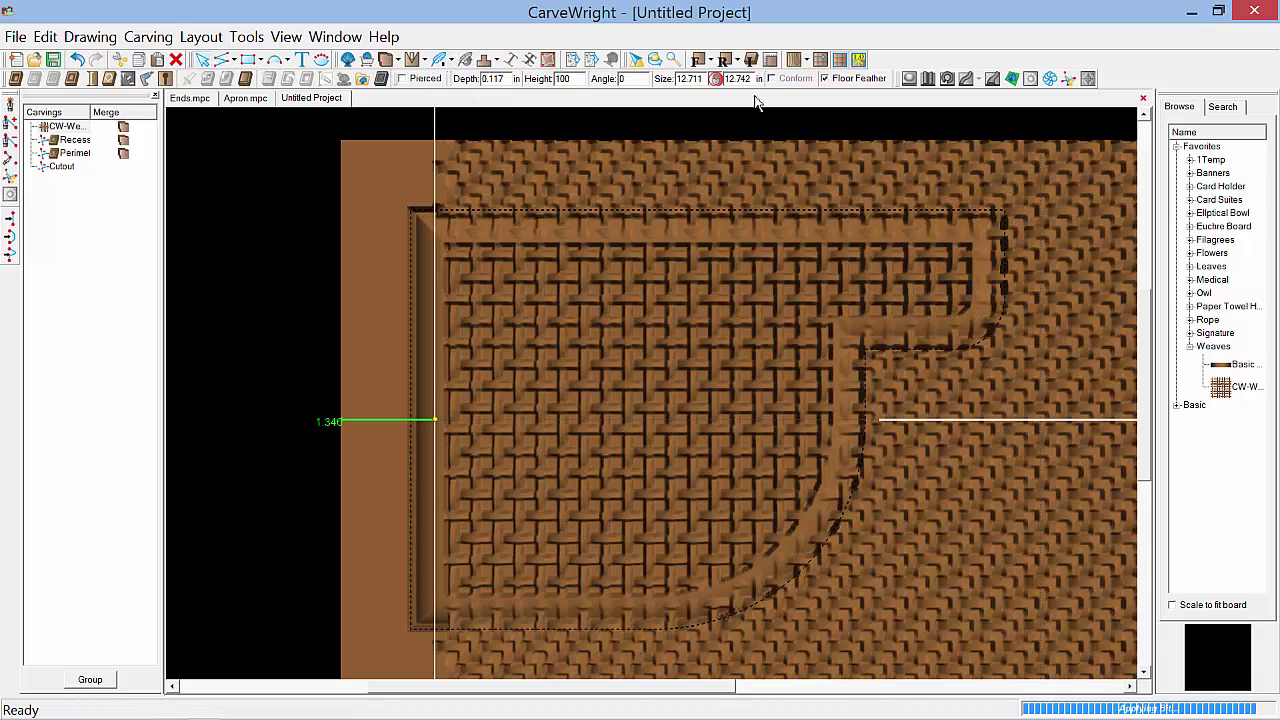
click(852, 80)
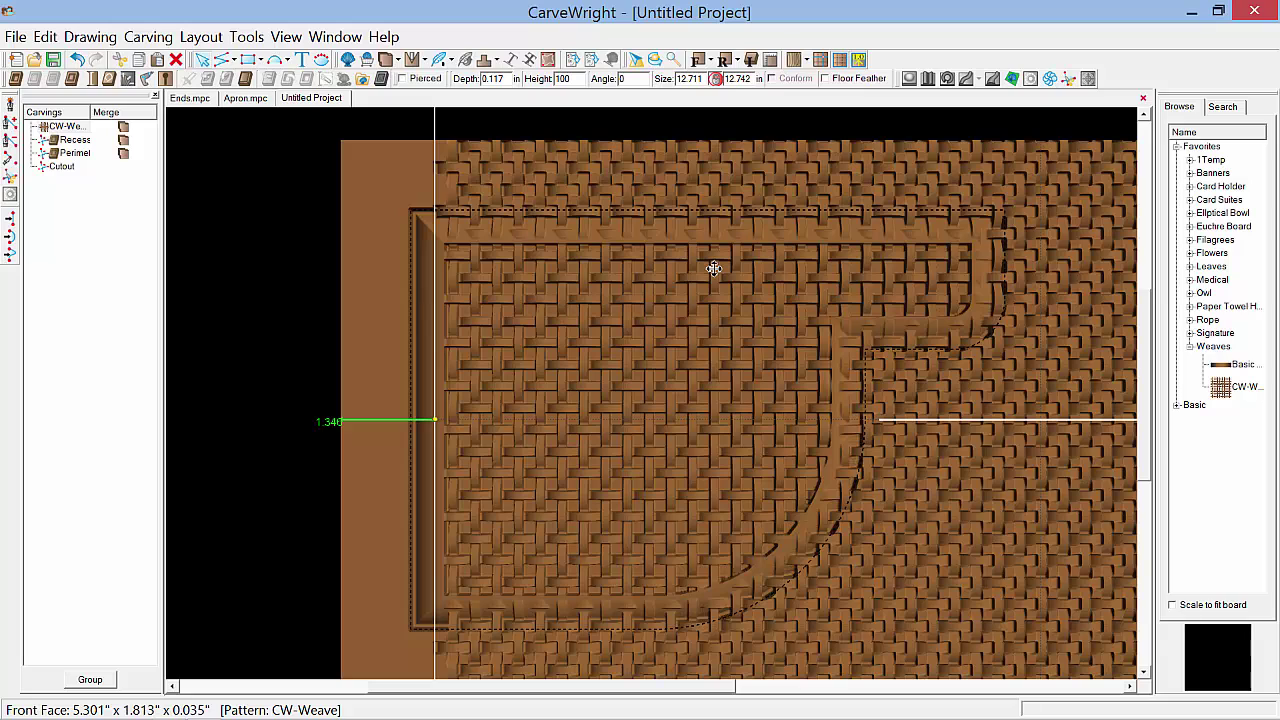
Step: Set the CW-Weave pattern's carving clip to Inclusive
right_click(672, 302)
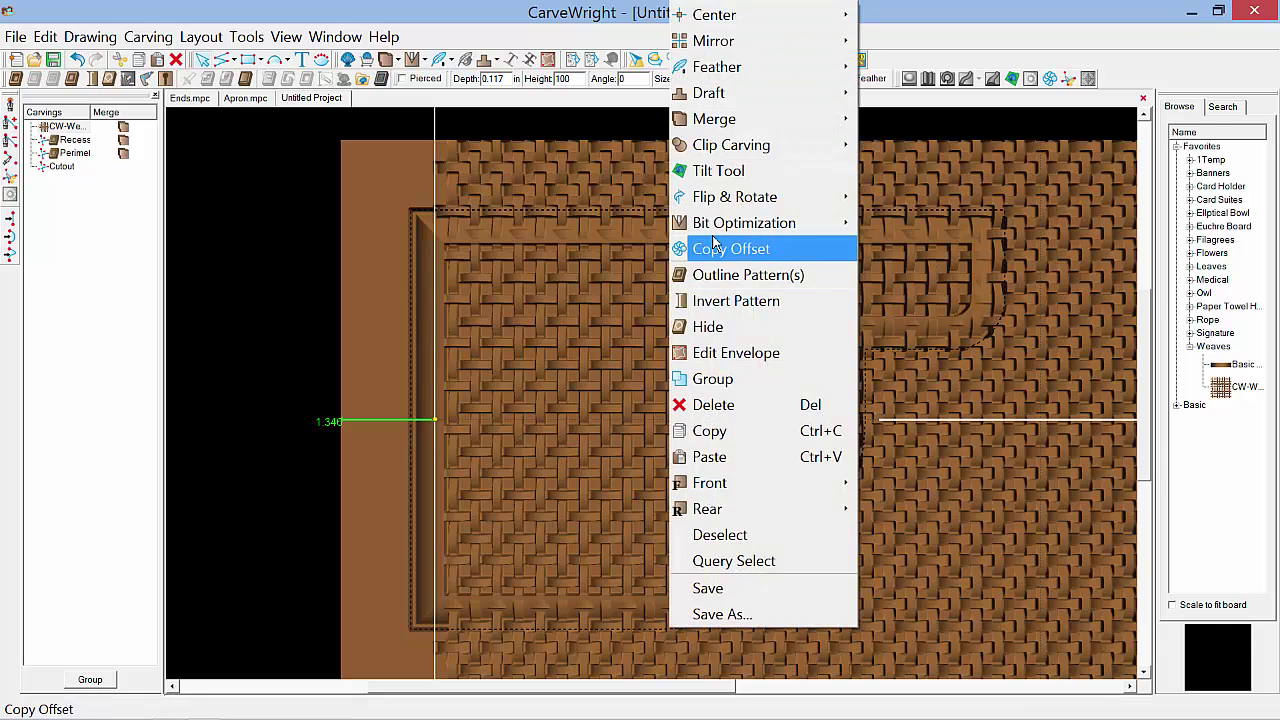
mouse_move(733, 201)
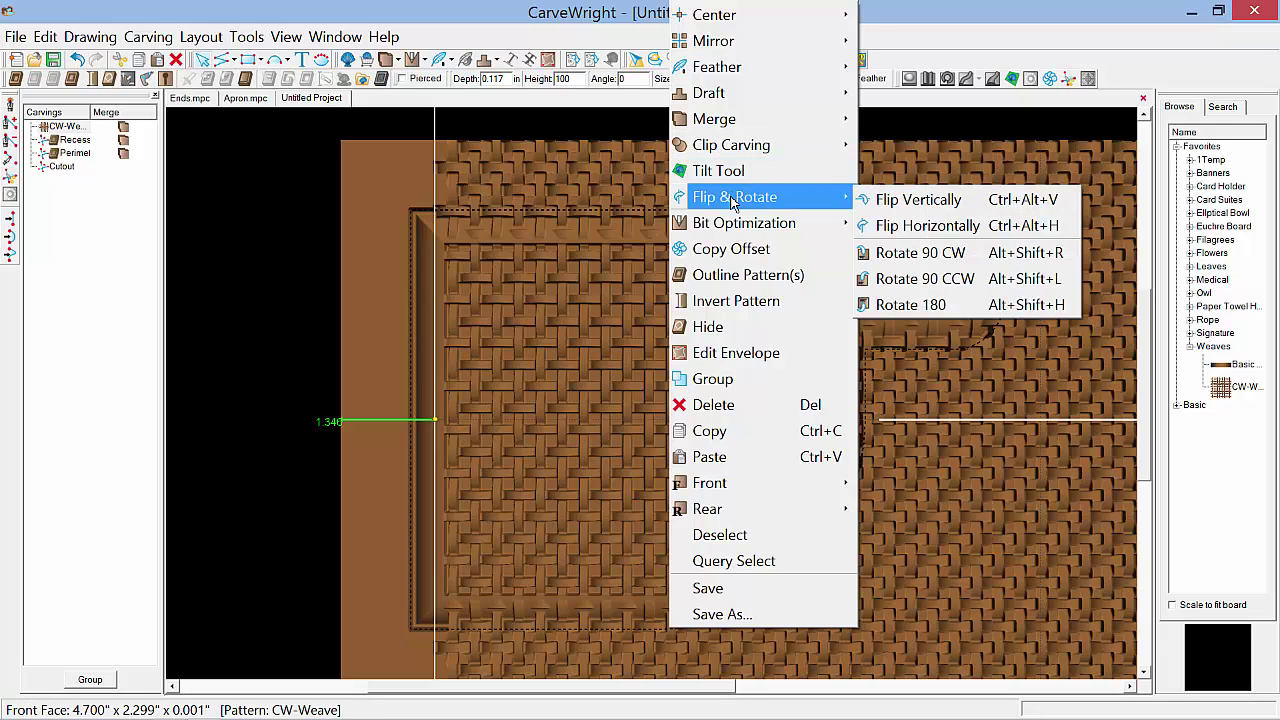
mouse_move(737, 158)
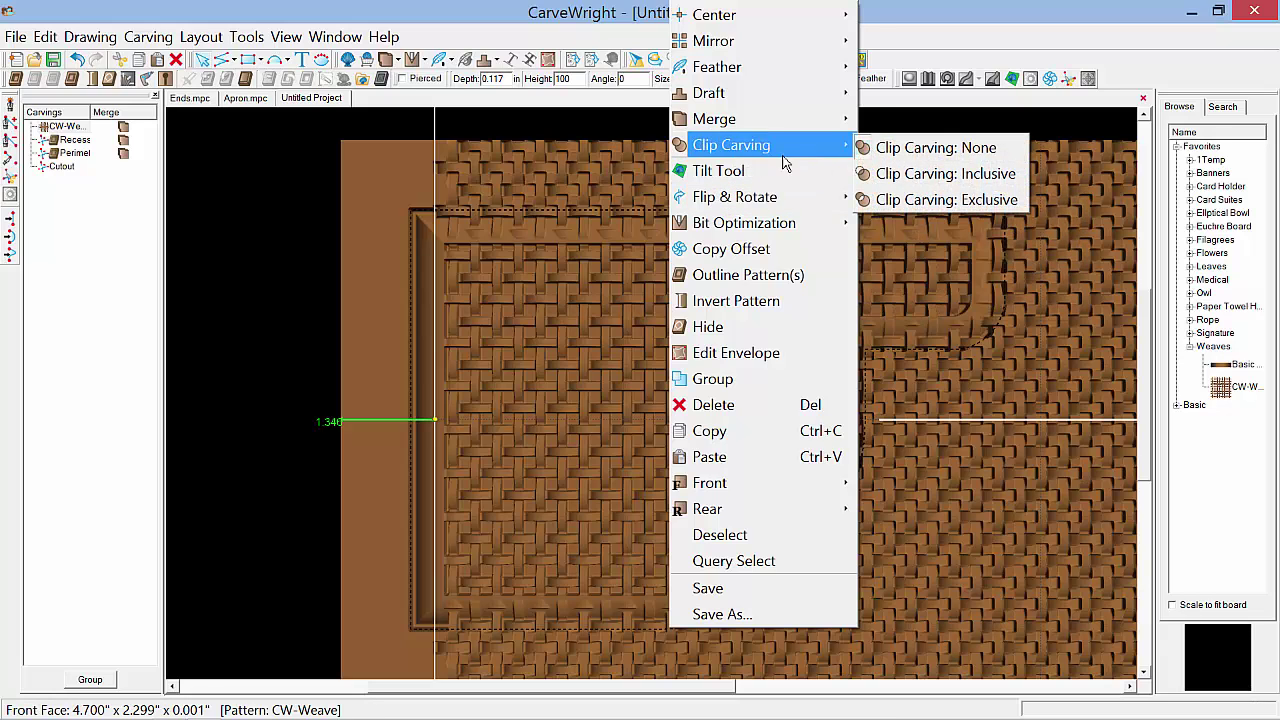
click(888, 174)
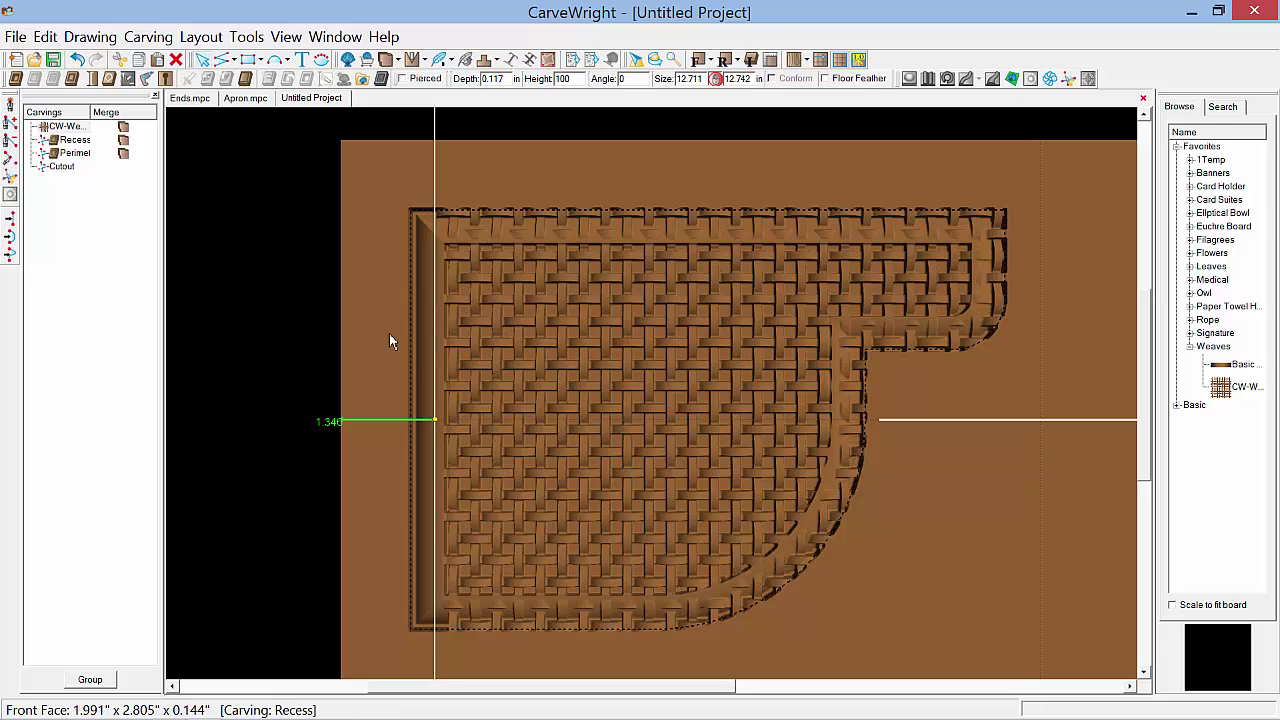
Step: Group the Recess region with the CW-Weave pattern in the carving list and clear the selection
click(73, 141)
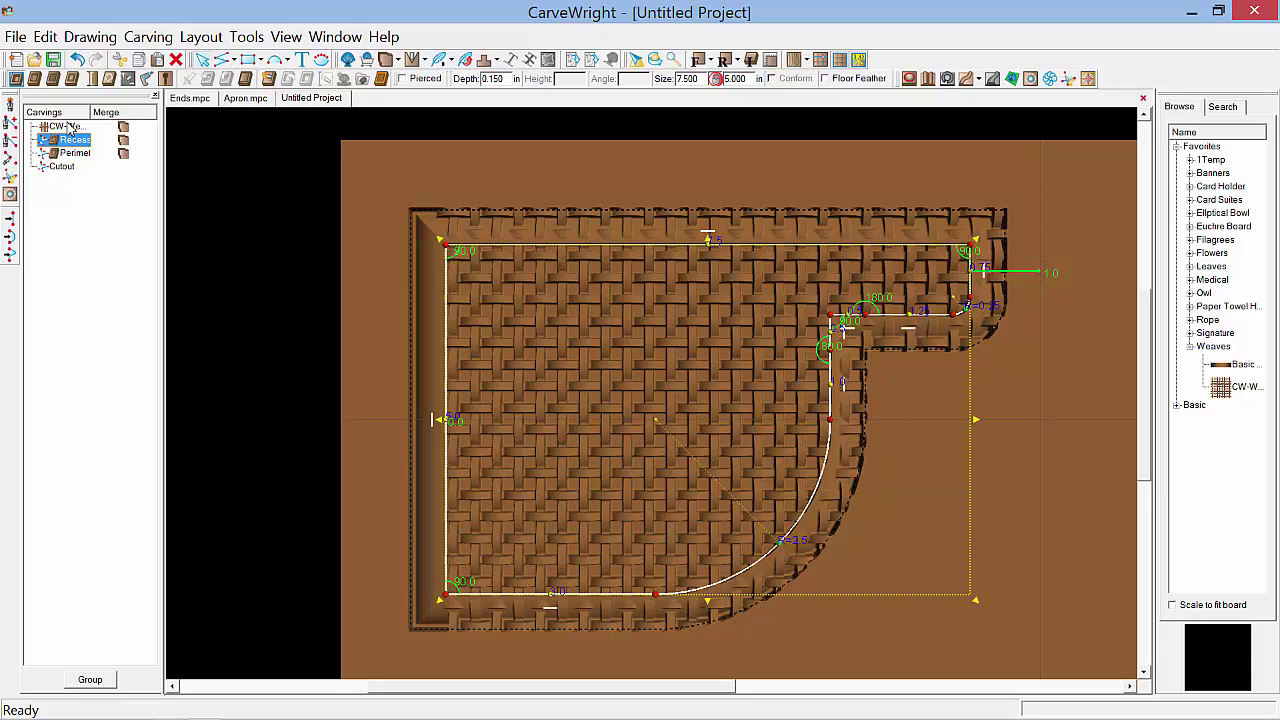
ctrl+click(68, 127)
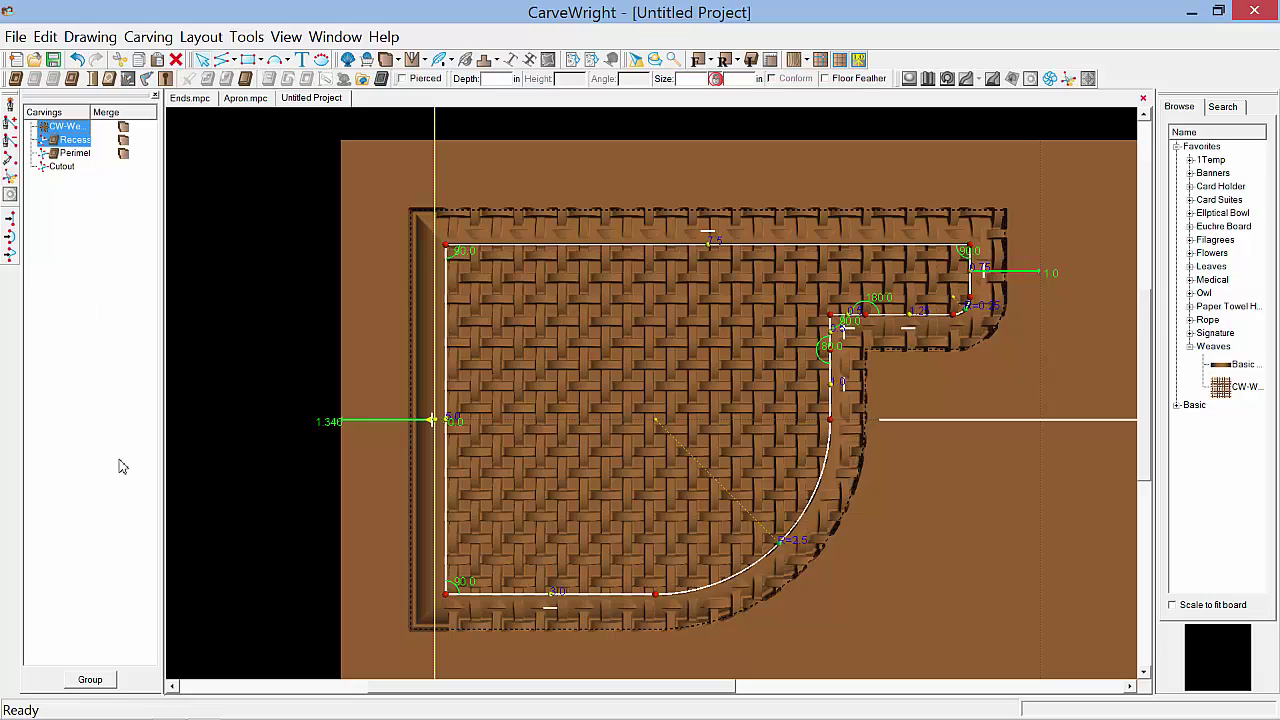
click(95, 682)
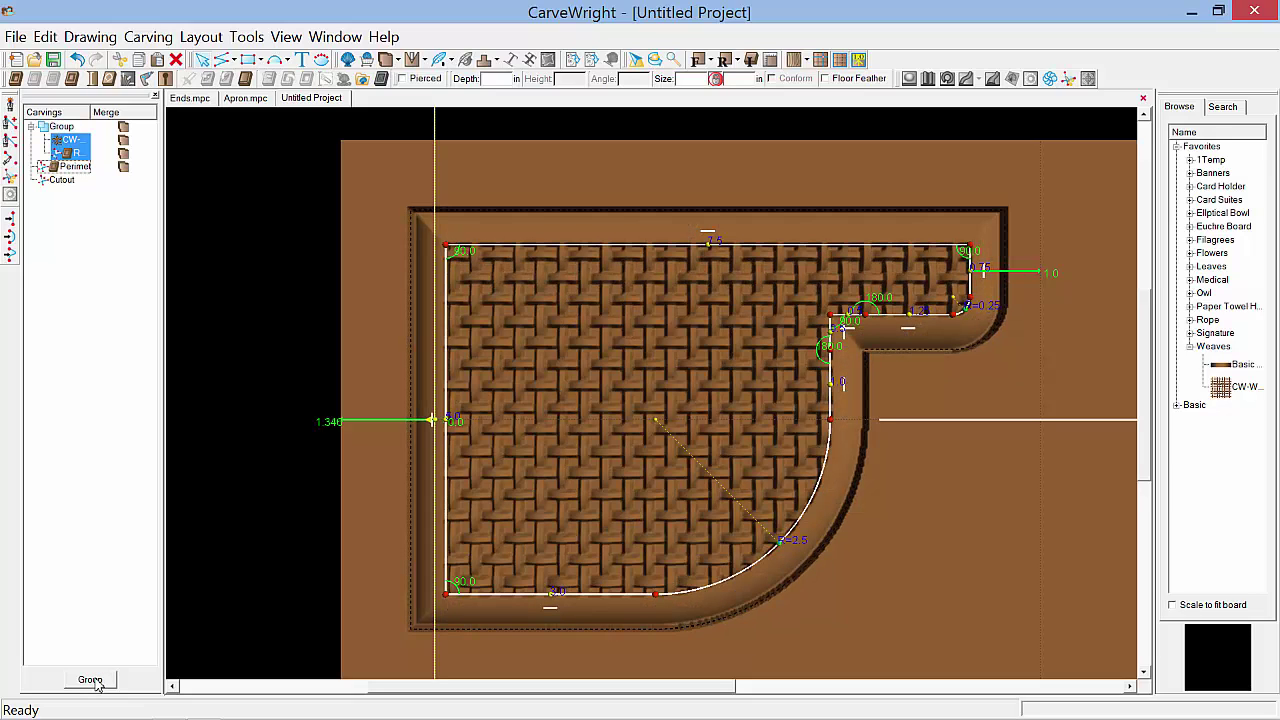
click(90, 313)
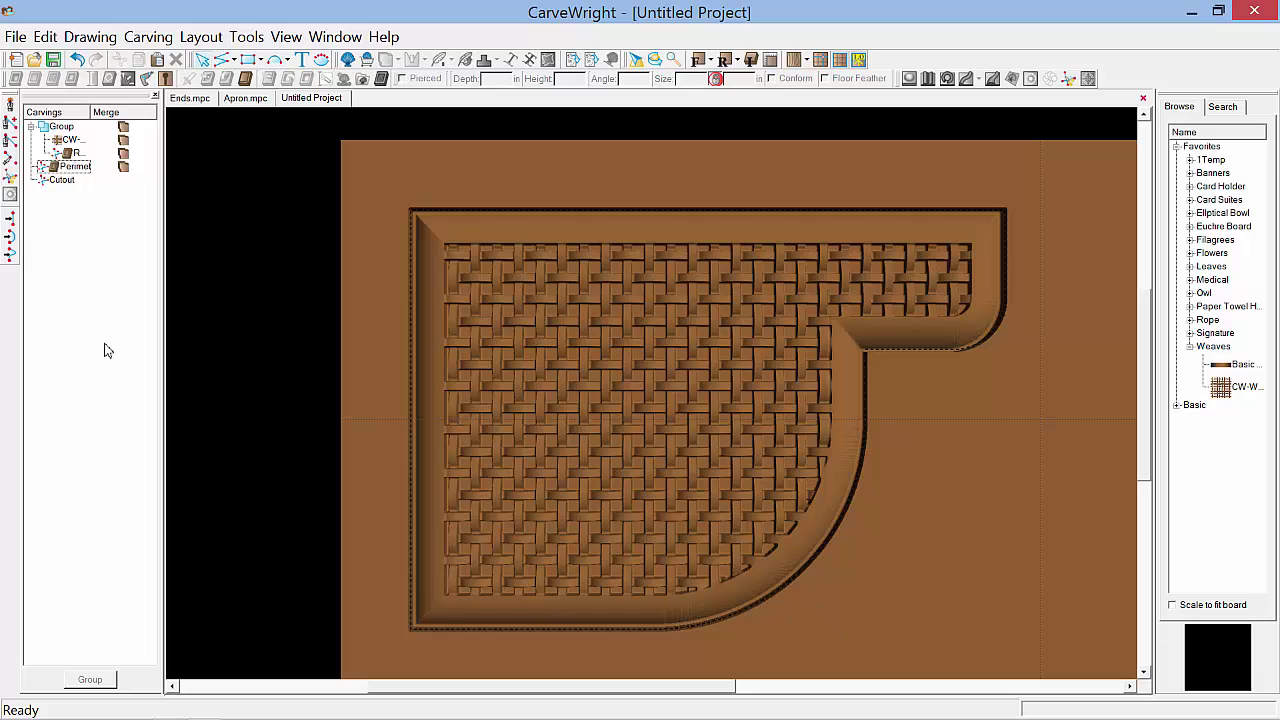
Step: Set the merge style of the grouped CW-Weave pattern to Additive
click(635, 344)
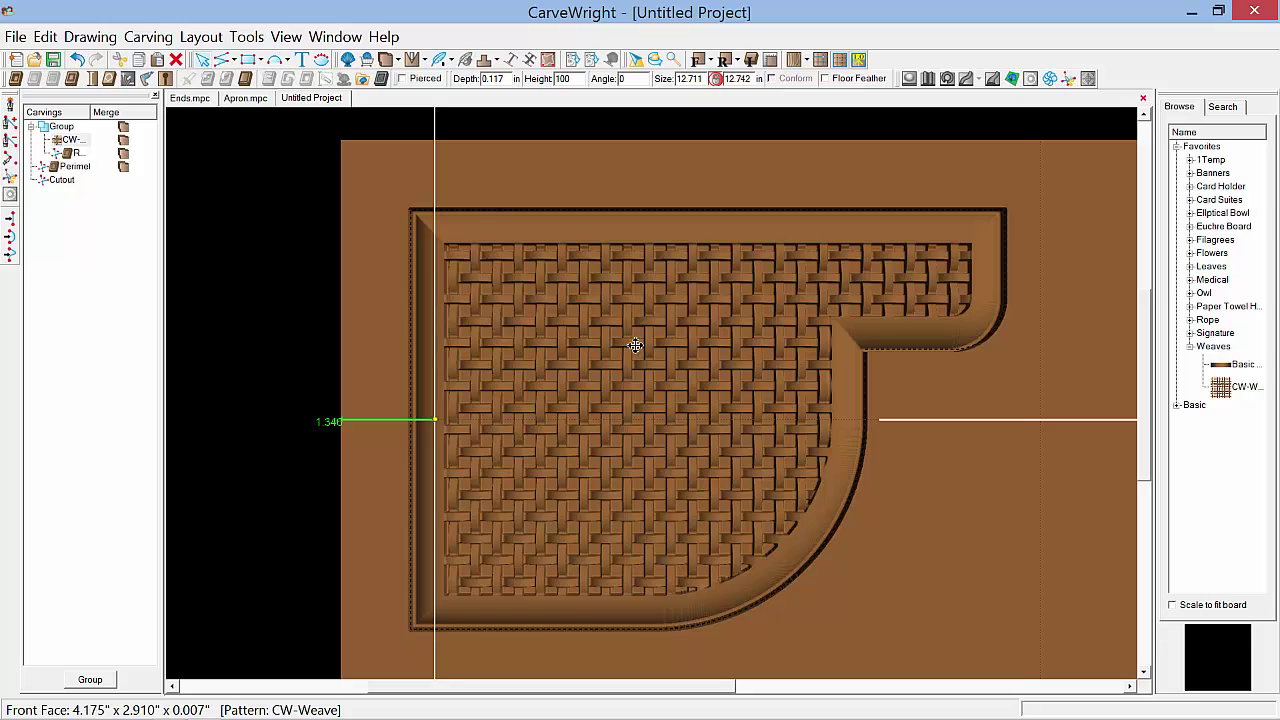
click(400, 63)
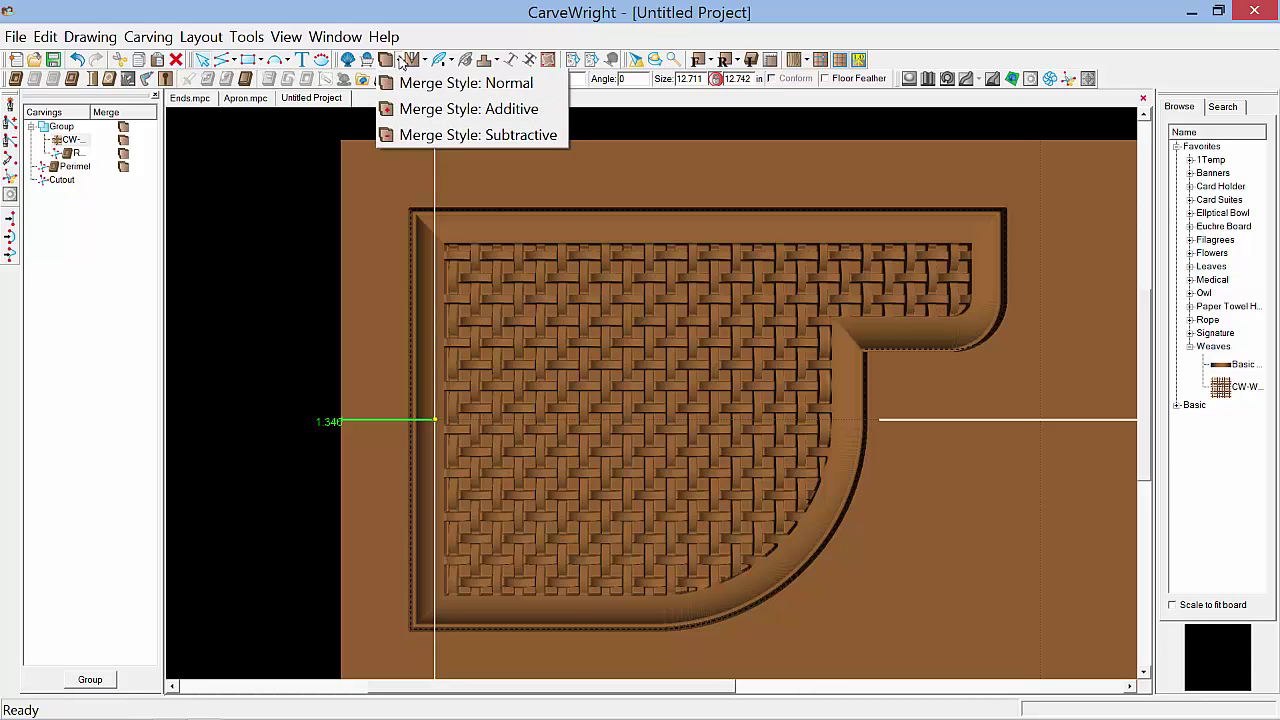
click(405, 110)
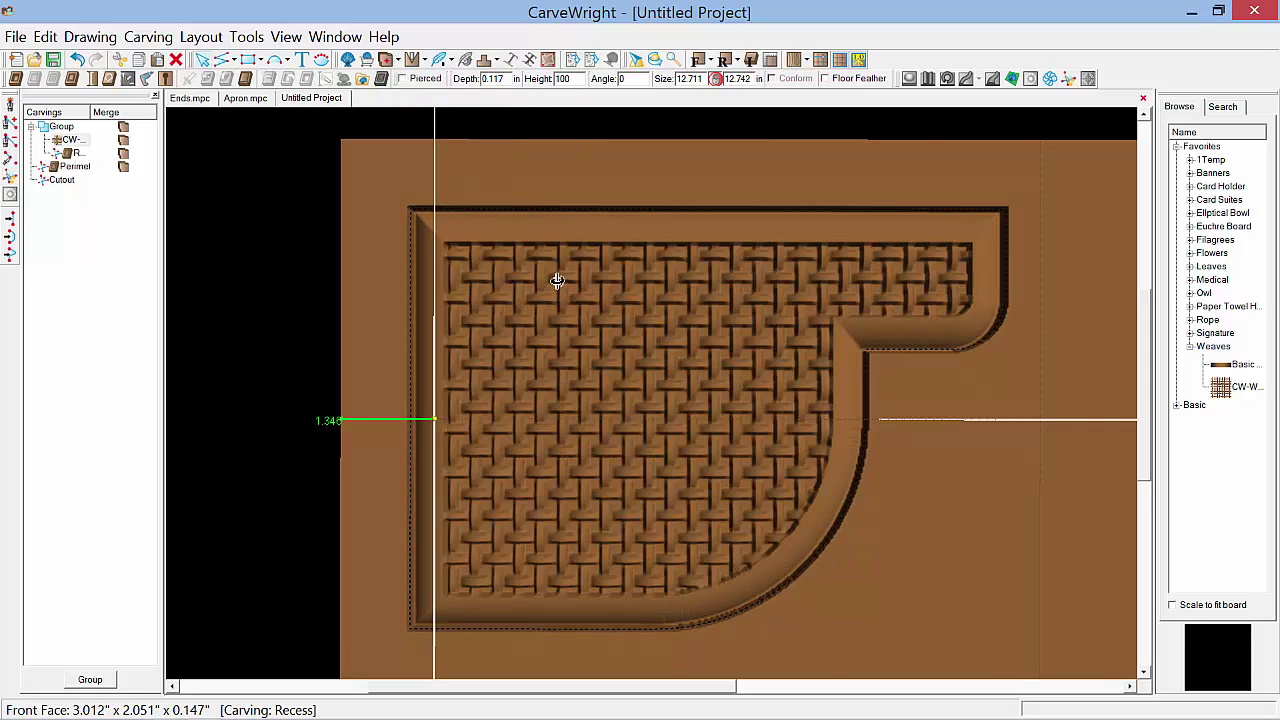
Step: Inspect the woven recess and swept edge in 3D from several angles with nothing selected, and return to the front view
middle_drag(557, 283, 566, 214)
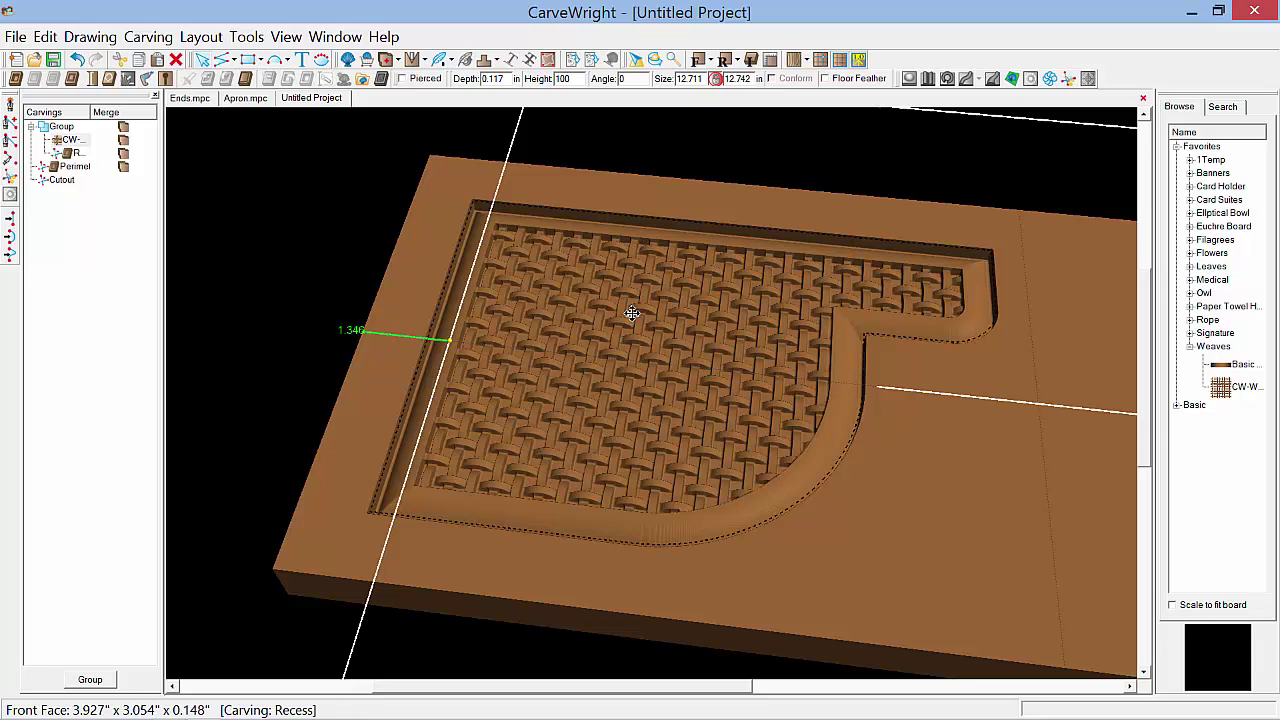
drag(643, 286, 630, 345)
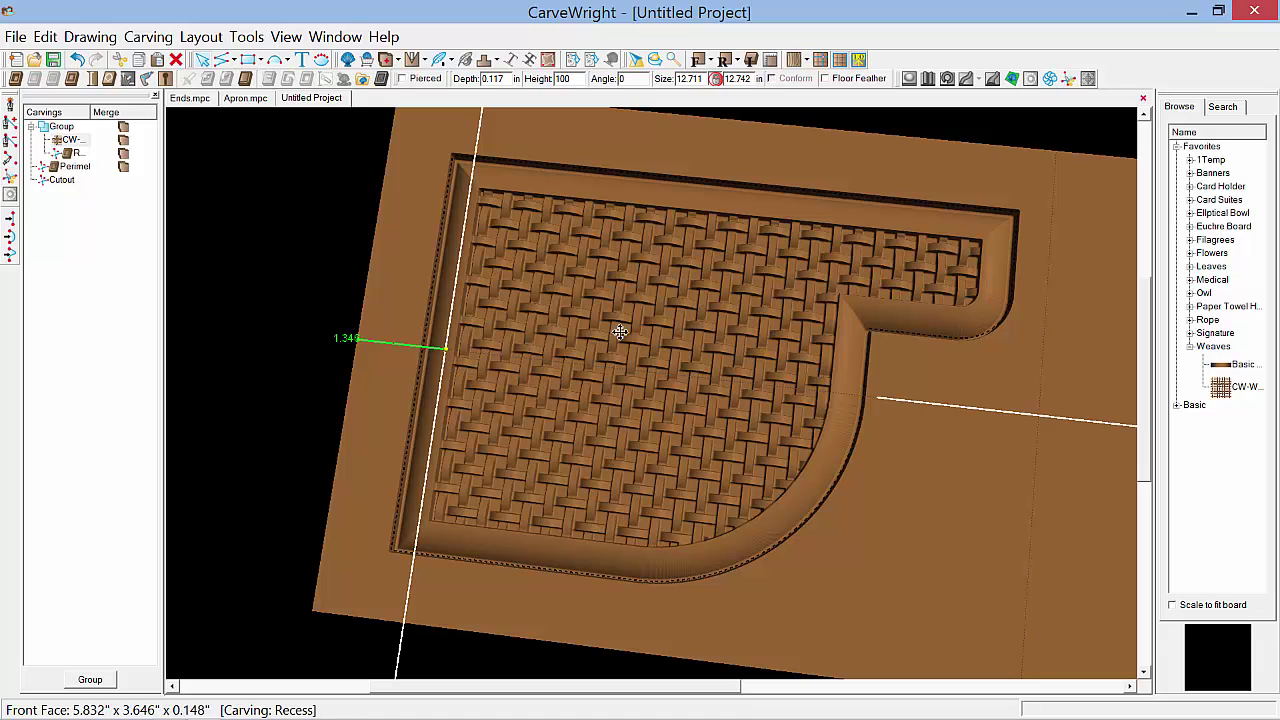
click(117, 326)
click(268, 357)
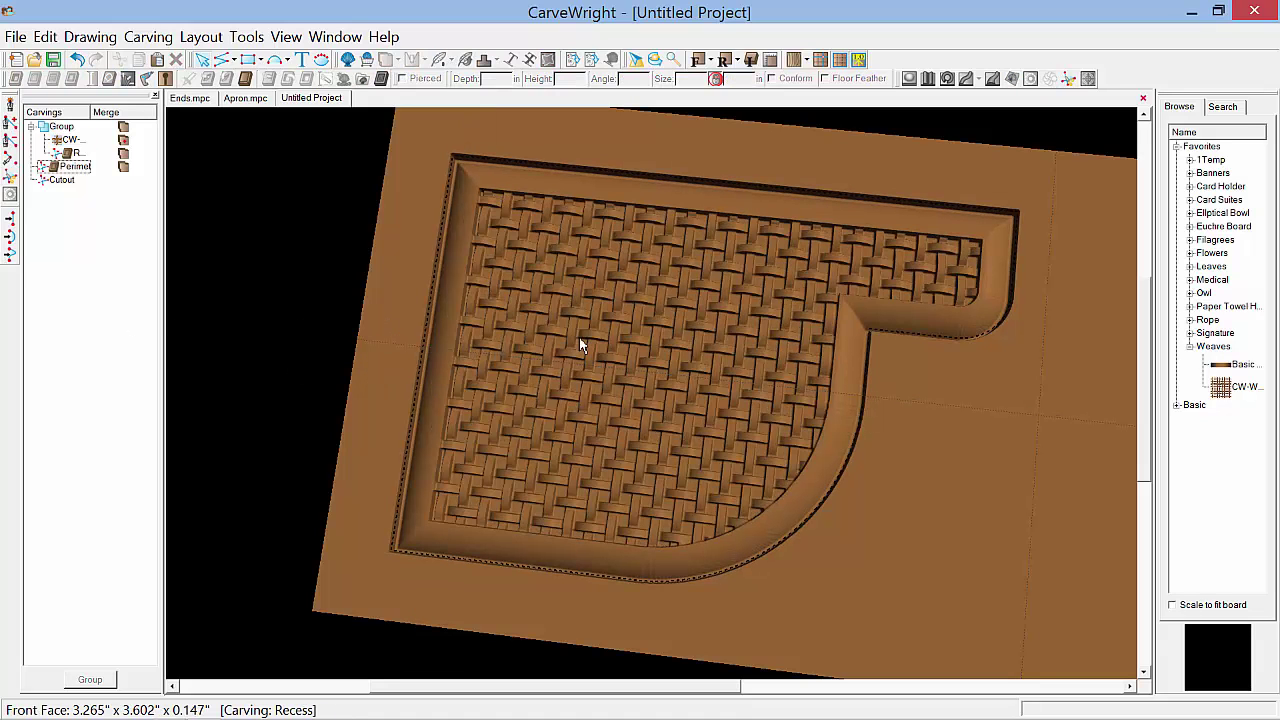
drag(815, 291, 636, 330)
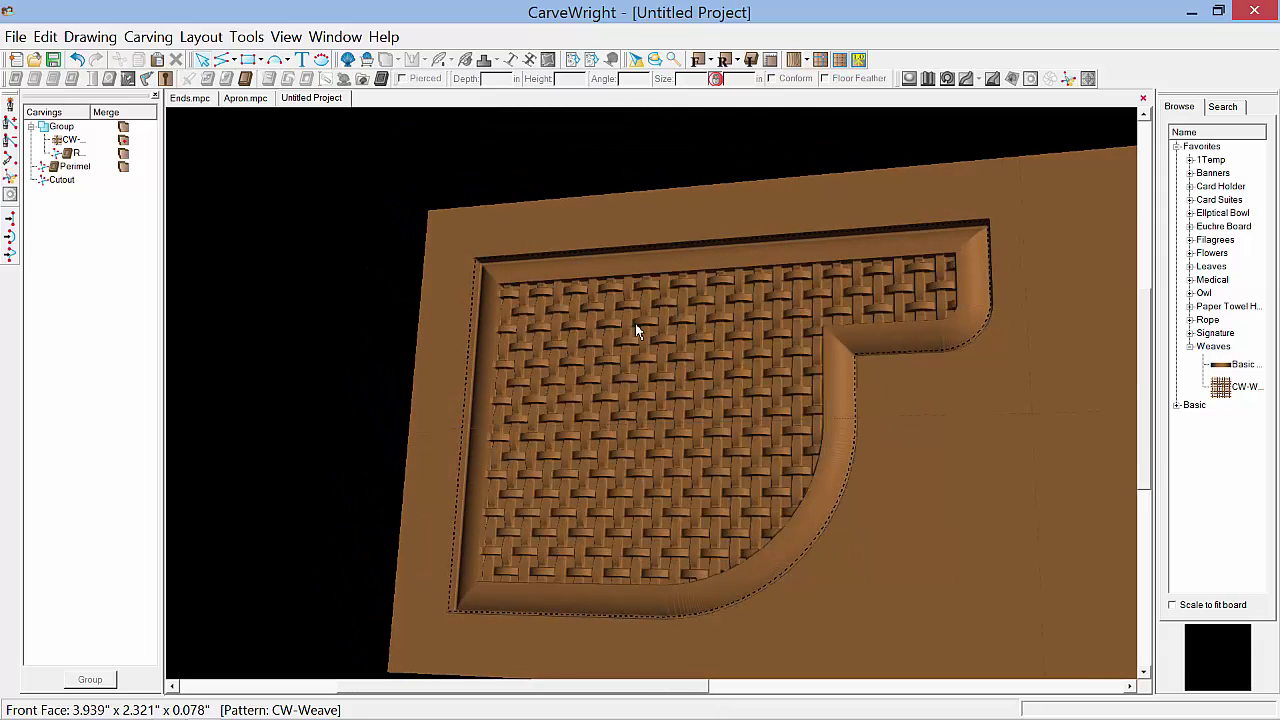
click(698, 60)
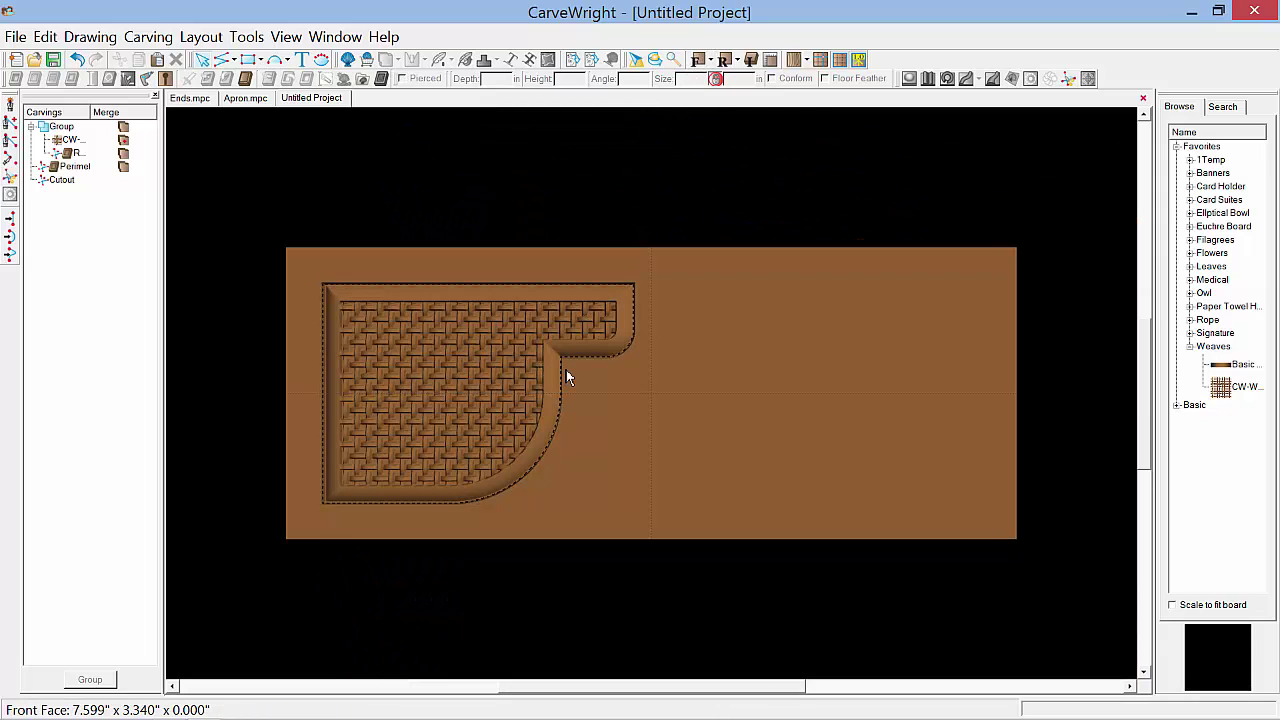